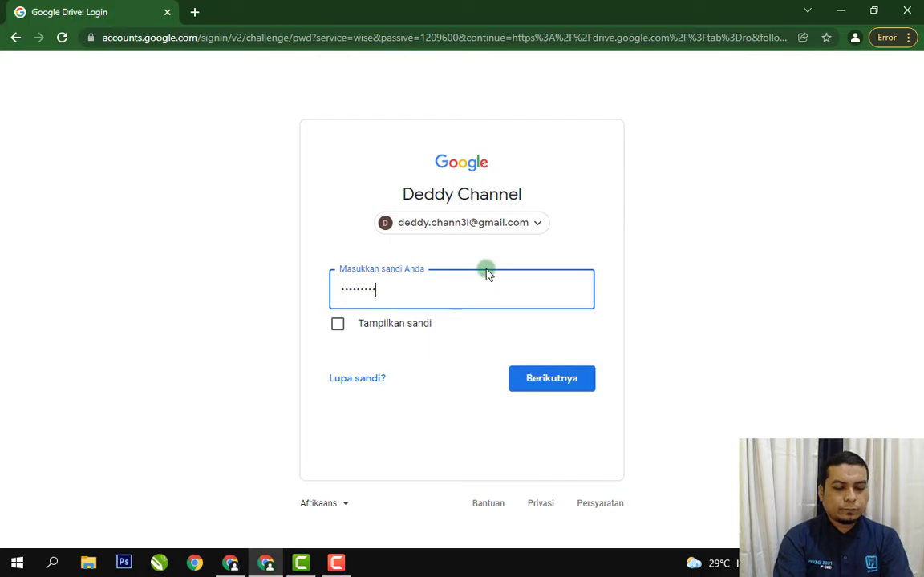
# Submit the account password to sign in to Google Drive.
pyautogui.press('Return')
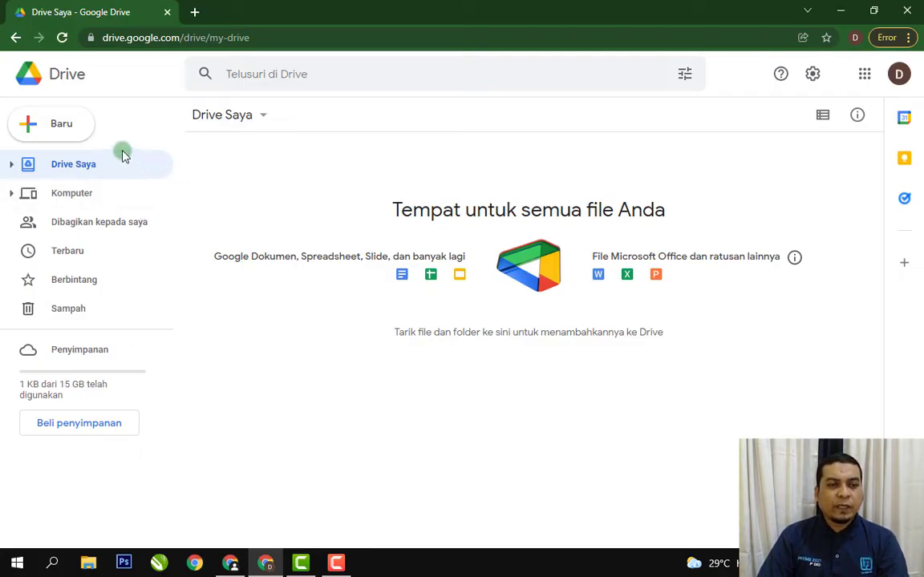
# Create a new folder named "Latihan" in My Drive.
pyautogui.click(72, 134)
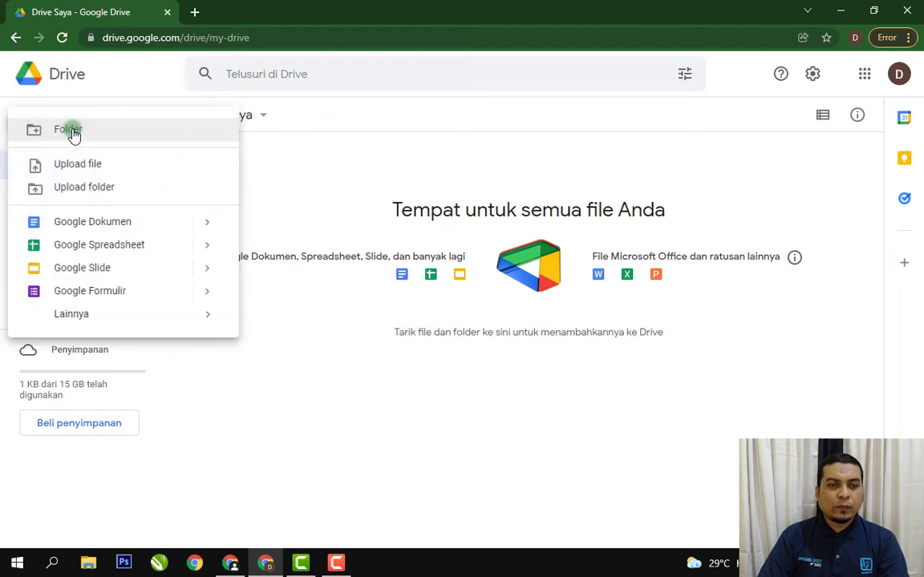
pyautogui.click(72, 133)
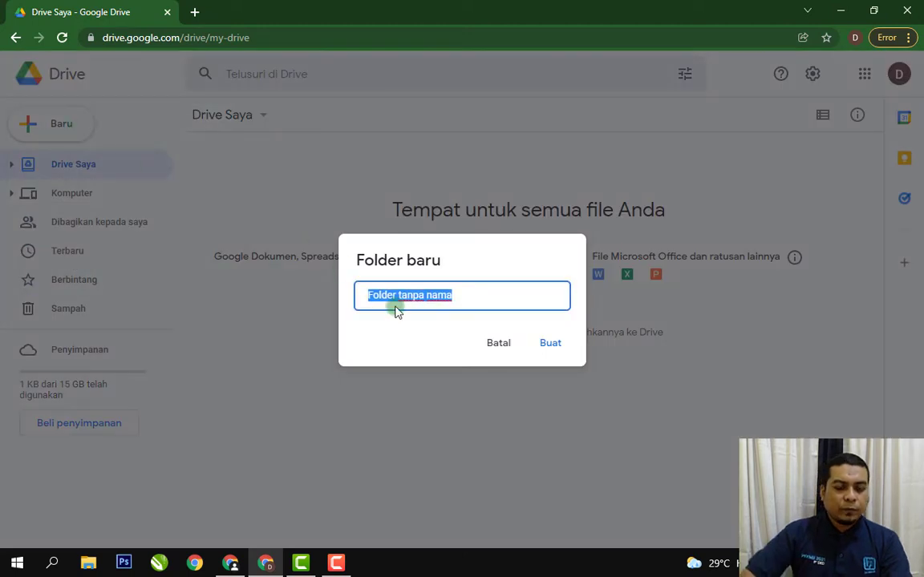
pyautogui.write('Latihan')
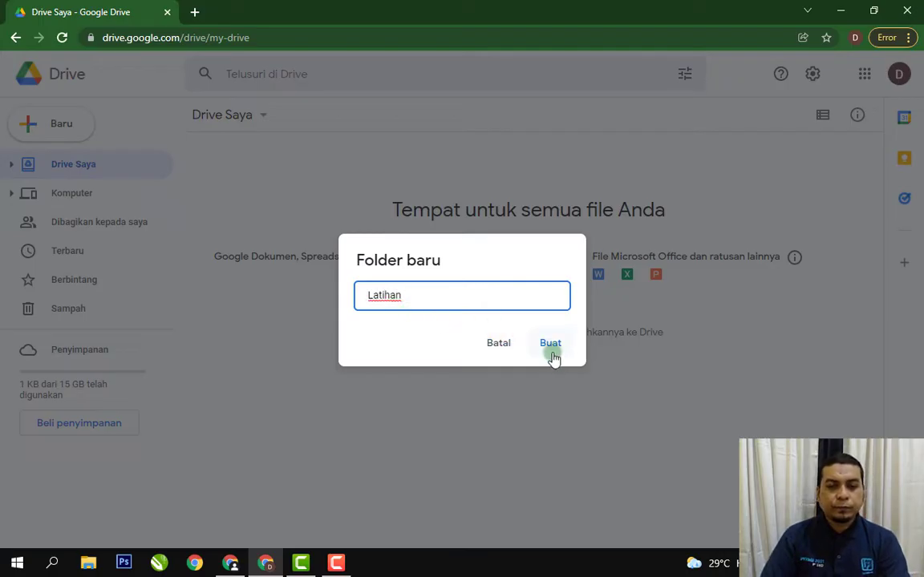
pyautogui.click(550, 345)
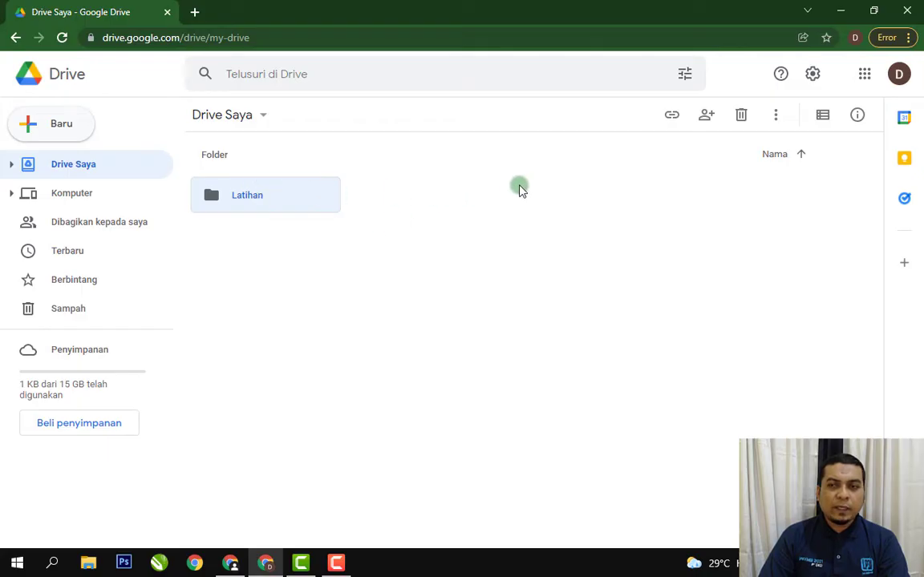
pyautogui.click(866, 76)
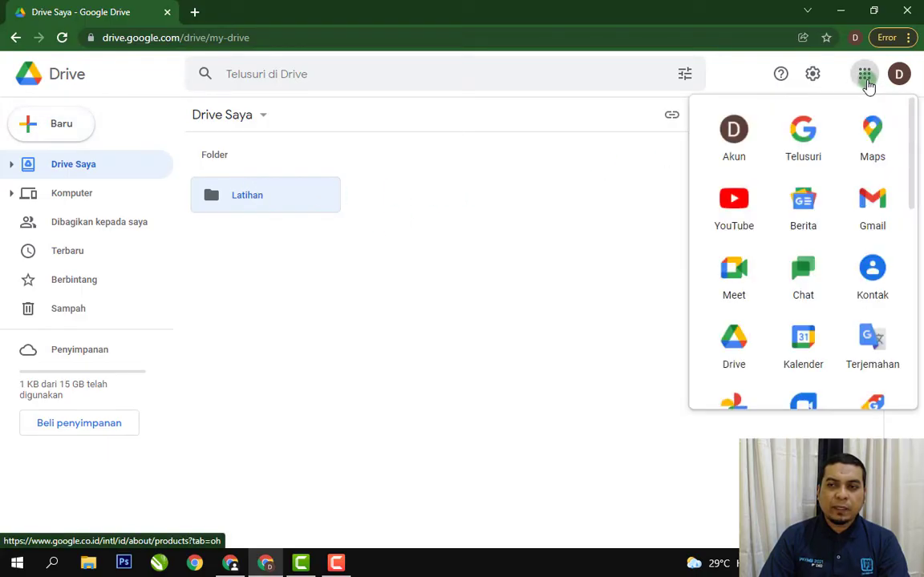
pyautogui.moveTo(912, 199); pyautogui.dragTo(920, 300)
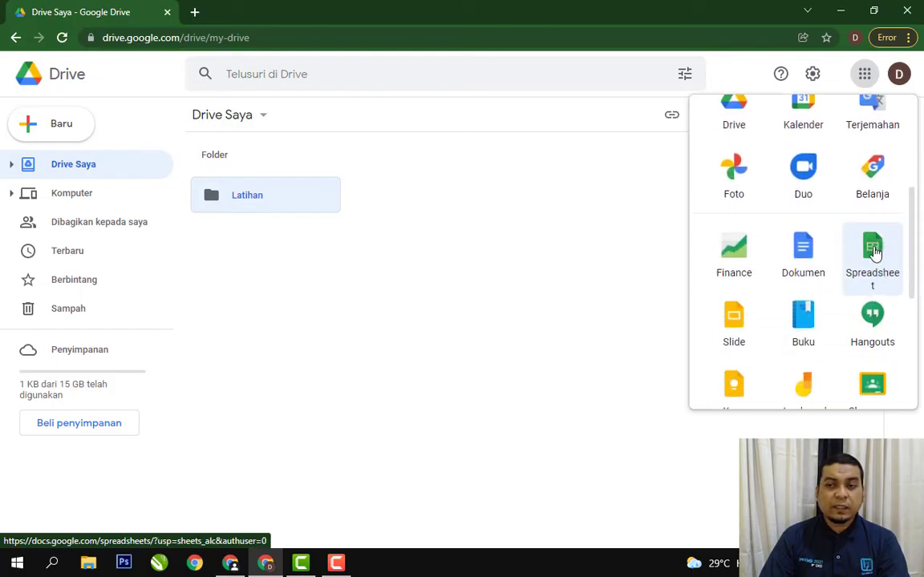
pyautogui.click(522, 227)
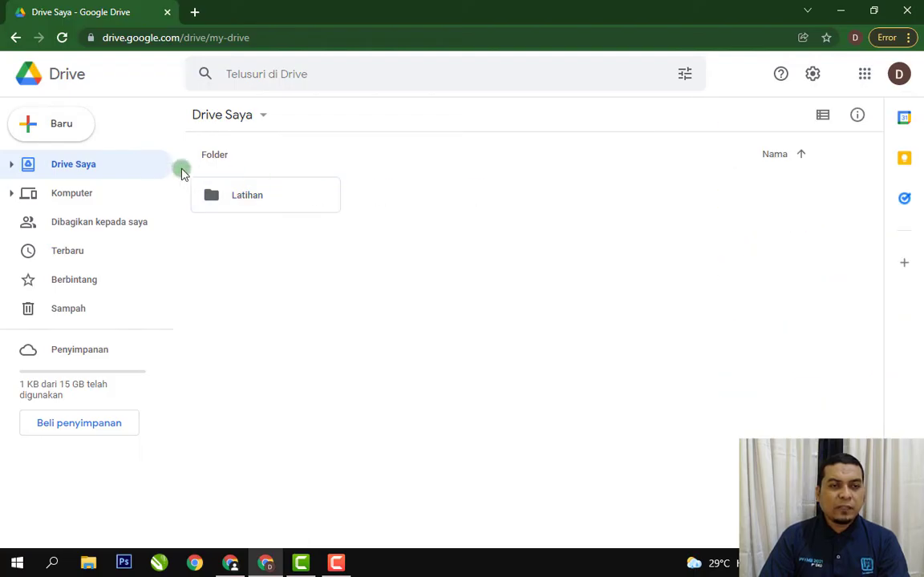
# Go to the Google Spreadsheet home page, create a blank spreadsheet there and dismiss the people chip introduction.
pyautogui.click(57, 127)
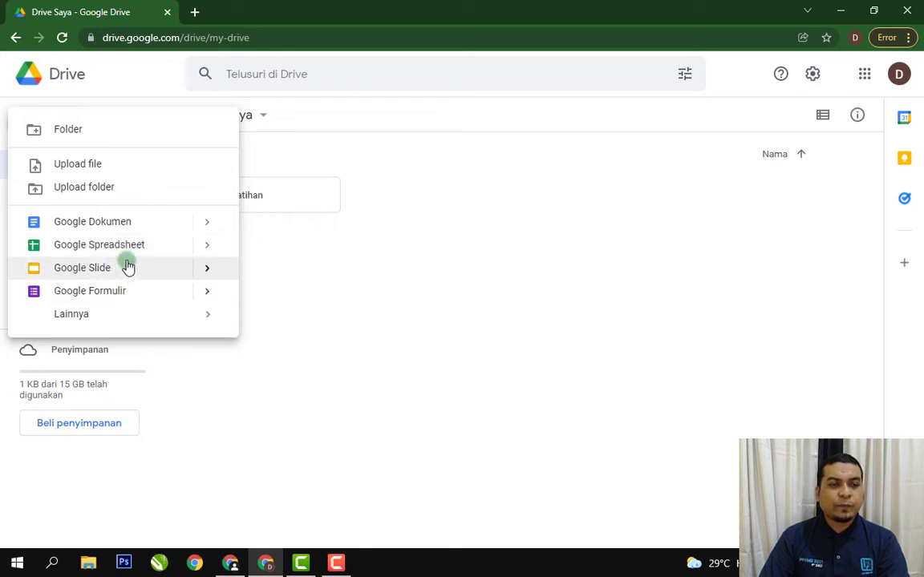
pyautogui.click(207, 245)
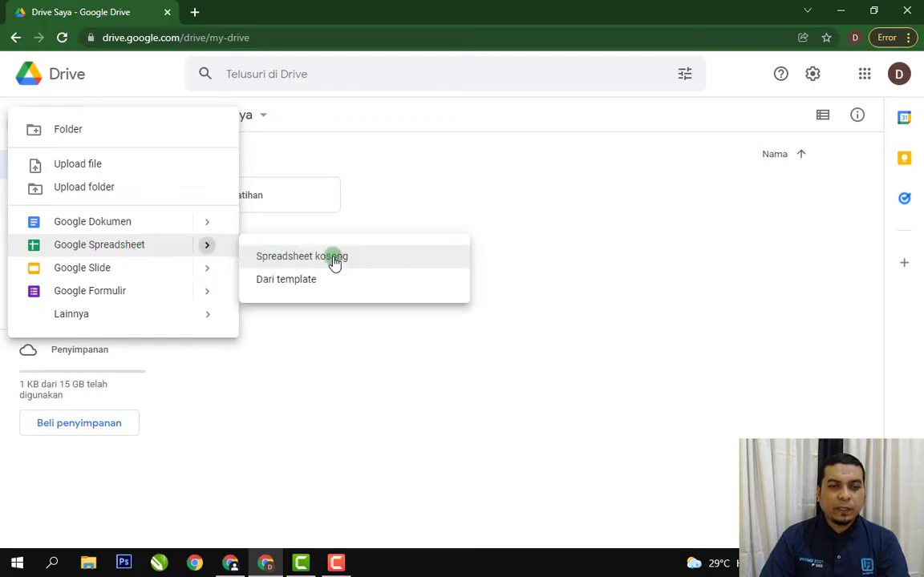
pyautogui.click(338, 280)
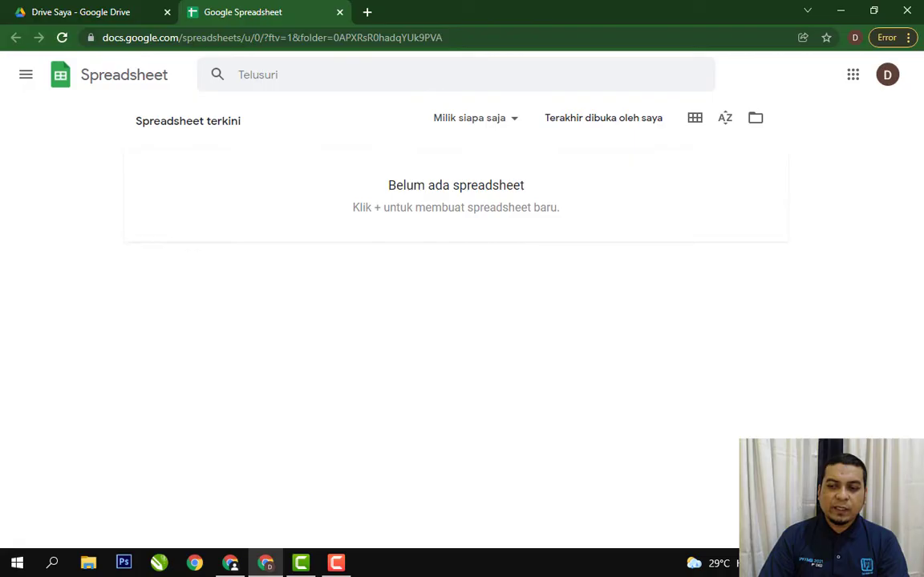
pyautogui.click(886, 511)
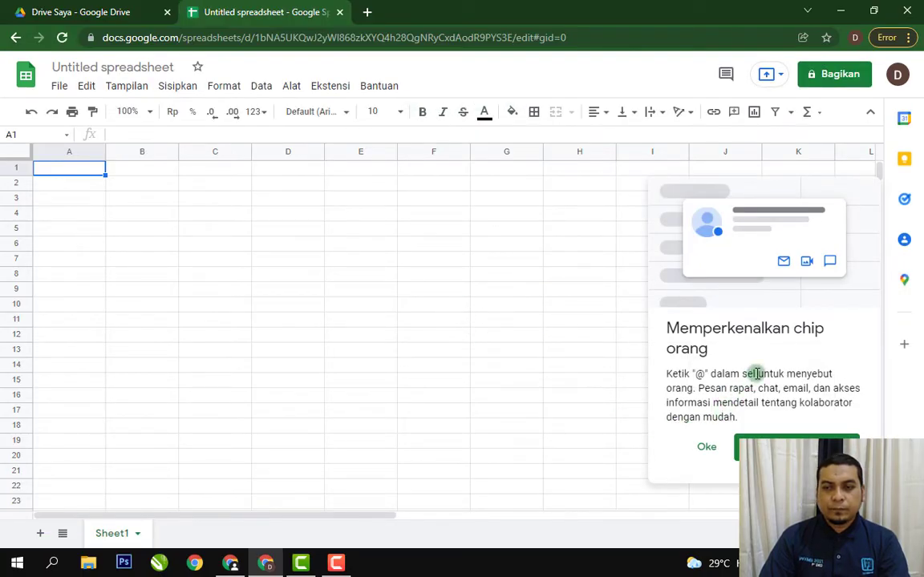
pyautogui.click(708, 448)
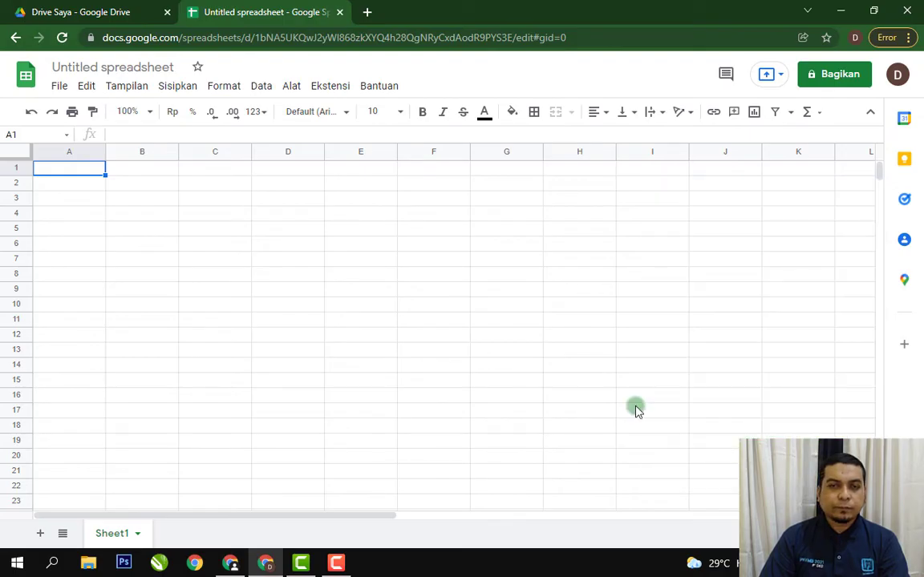
# Enter the letter "d" in cell B2 of the new spreadsheet.
pyautogui.click(395, 261)
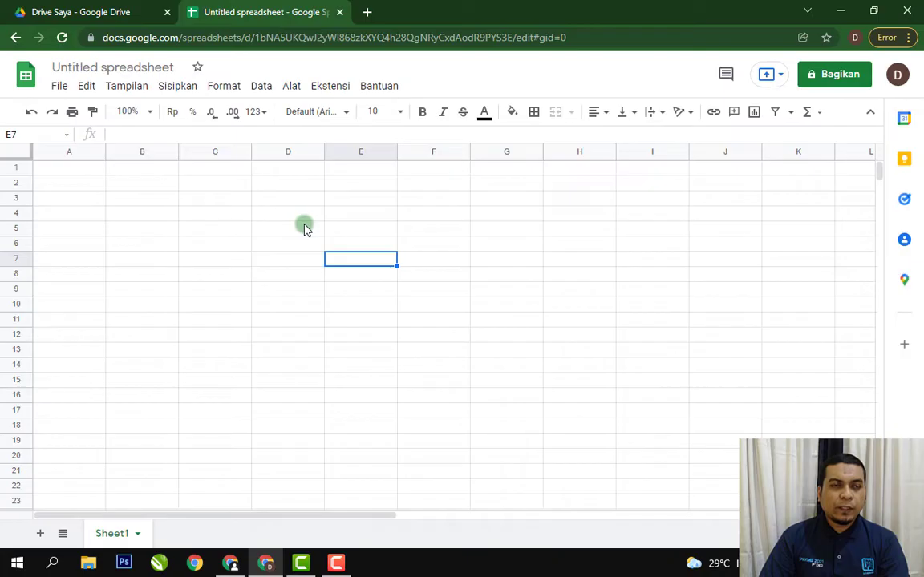
pyautogui.click(150, 186)
pyautogui.write('d')
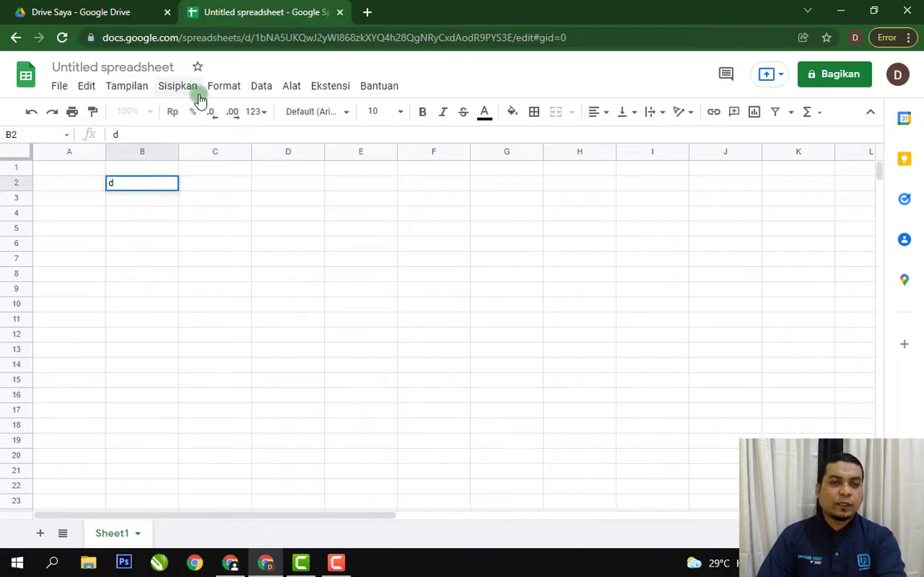
pyautogui.press('Return')
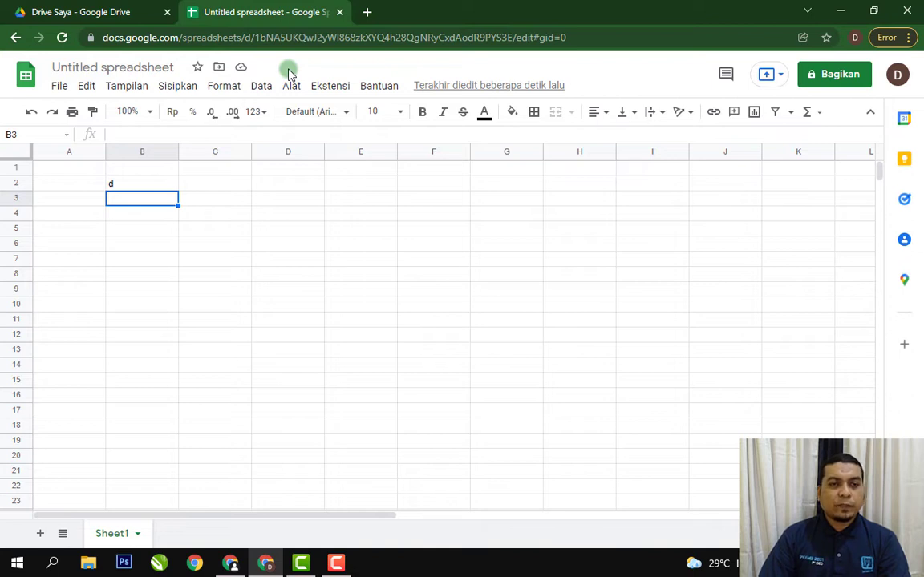
# Move the untitled spreadsheet from My Drive into the Latihan folder and dismiss the notification.
pyautogui.click(220, 69)
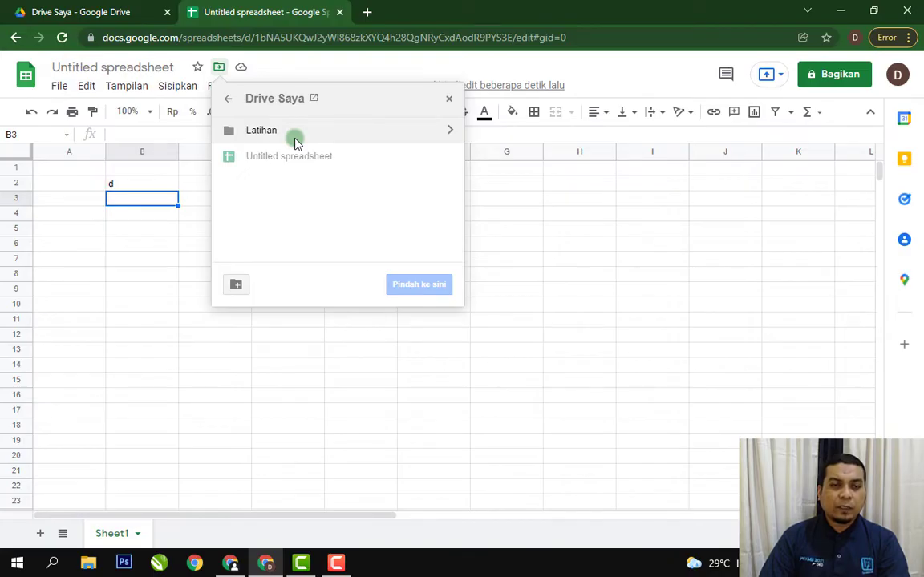
pyautogui.click(450, 131)
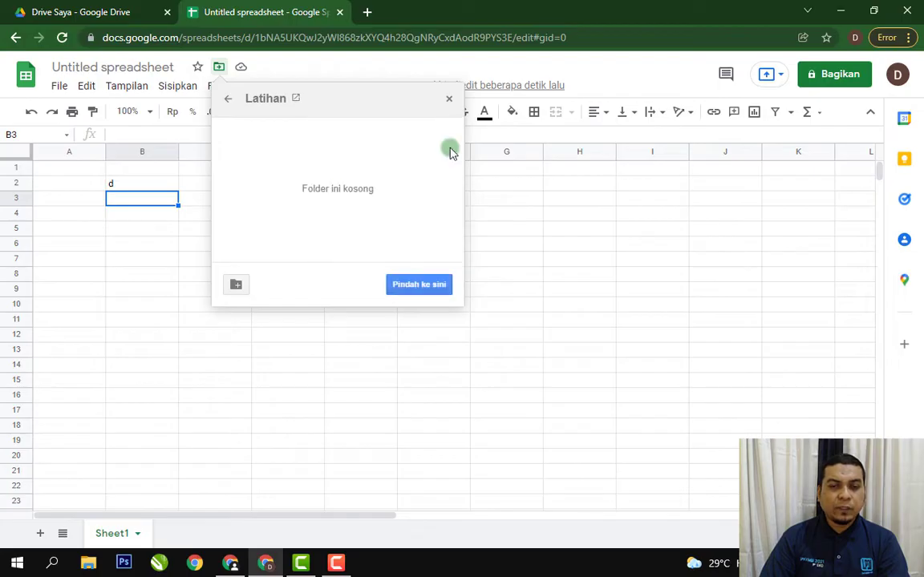
pyautogui.click(427, 286)
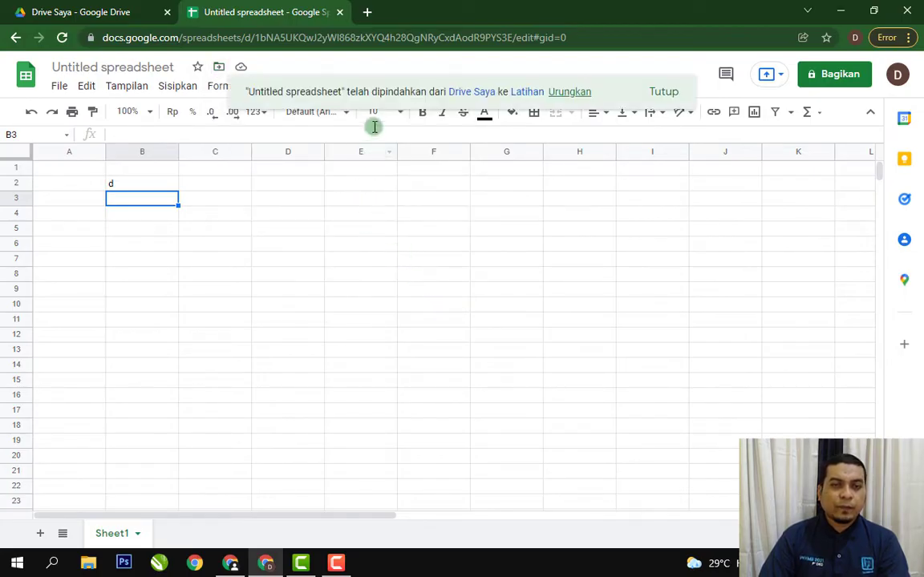
pyautogui.click(664, 93)
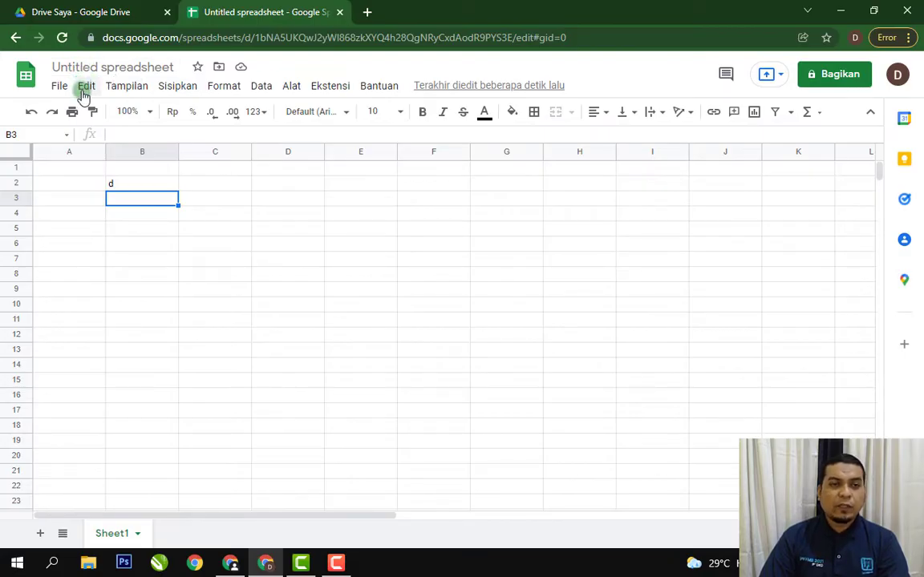
# Rename the untitled spreadsheet as "Latihan 1".
pyautogui.click(141, 68)
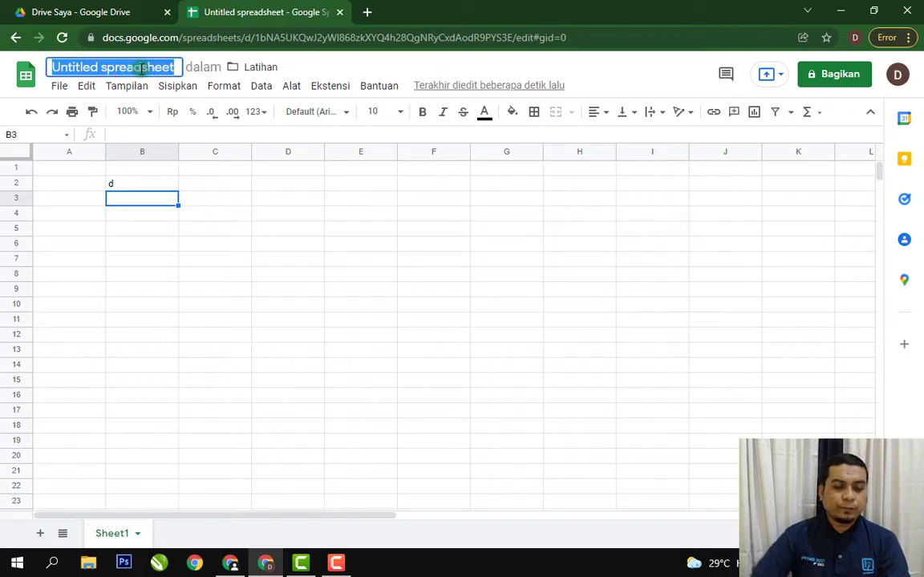
pyautogui.write('latihan')
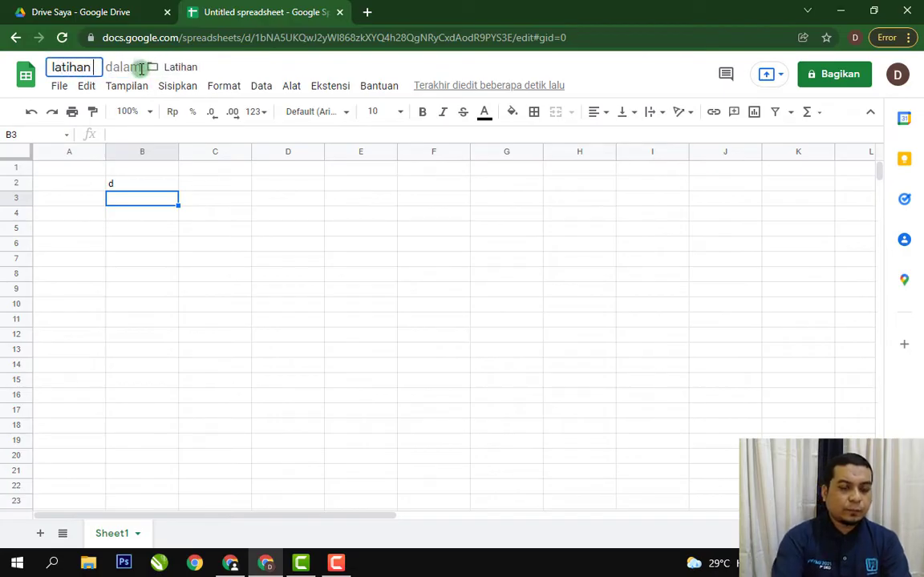
pyautogui.press('Delete')
pyautogui.write('L')
pyautogui.write('1')
pyautogui.press('Return')
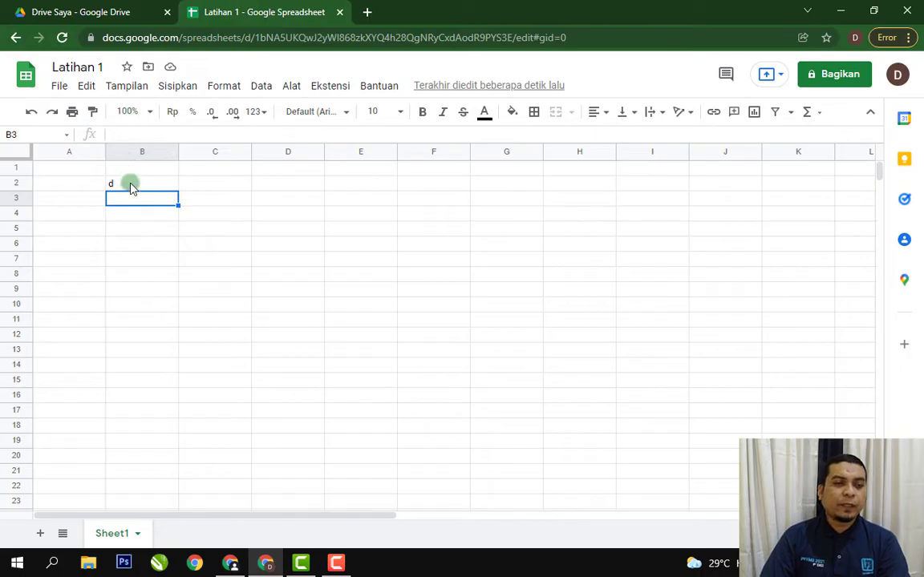
# Clear the contents of cell B2.
pyautogui.click(321, 208)
pyautogui.click(155, 184)
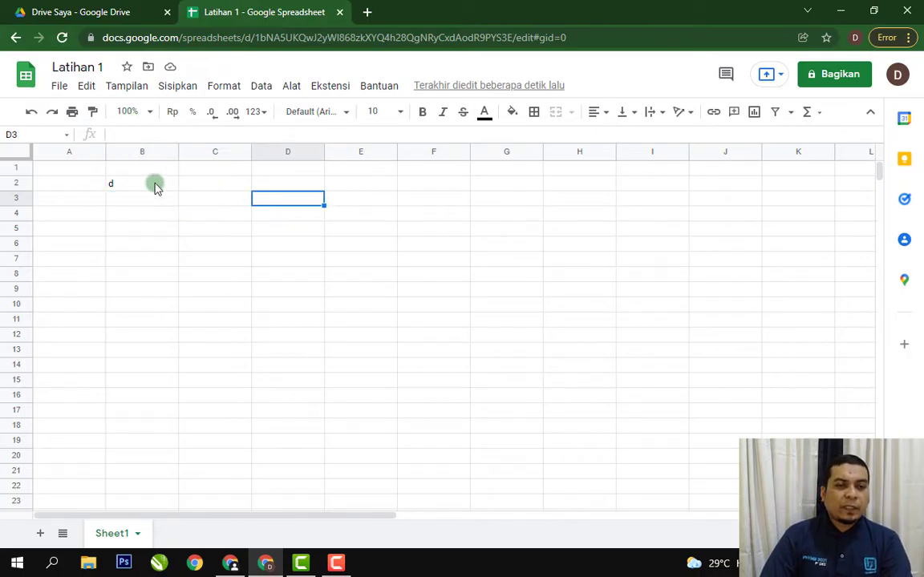
pyautogui.press('Delete')
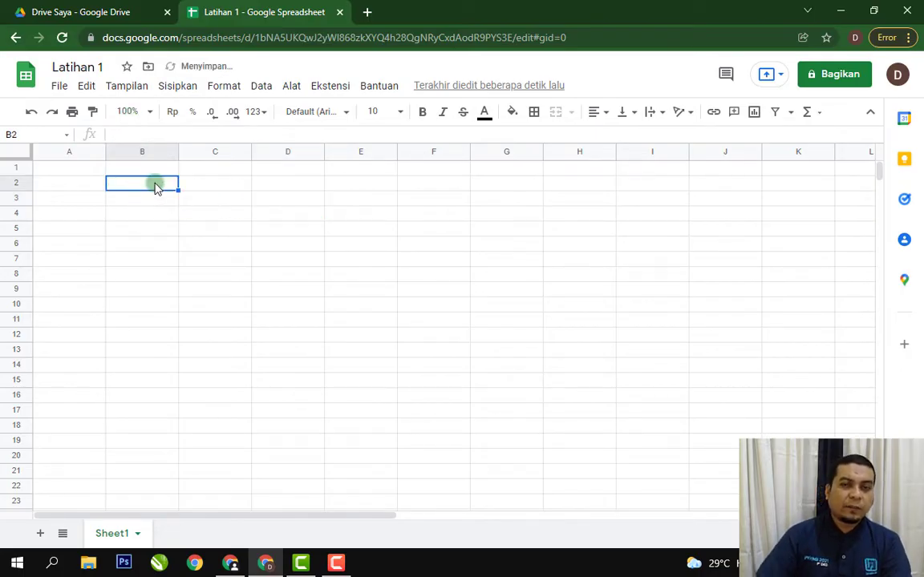
pyautogui.click(140, 229)
pyautogui.click(151, 287)
pyautogui.click(317, 230)
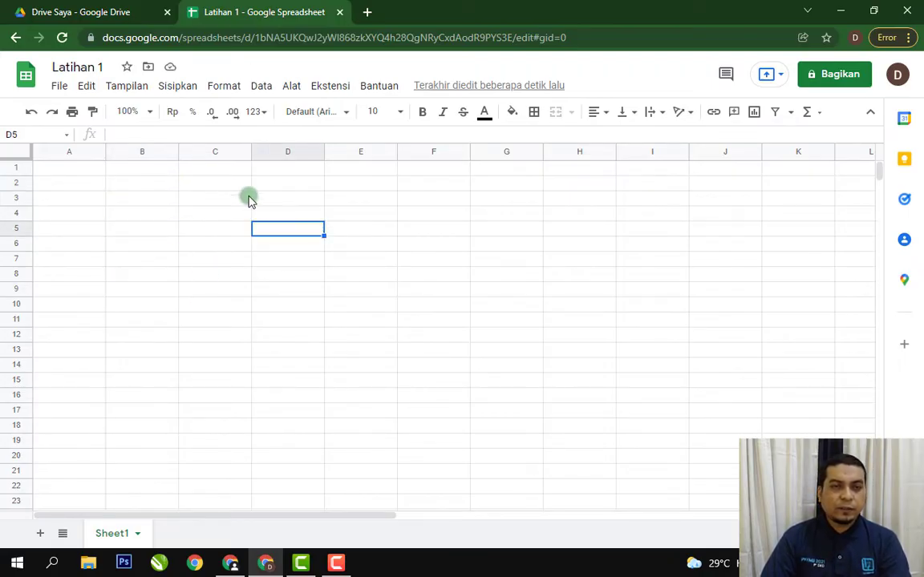
pyautogui.click(201, 190)
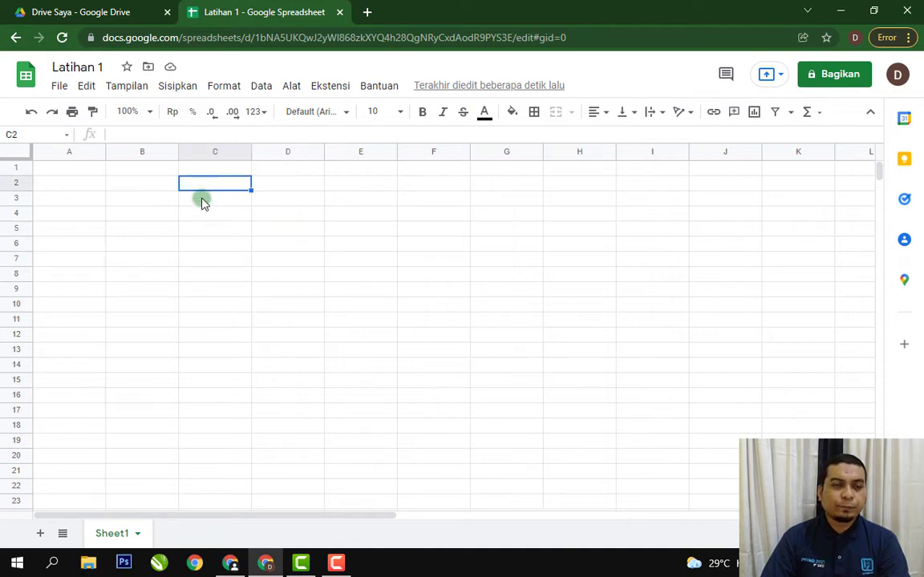
pyautogui.click(367, 245)
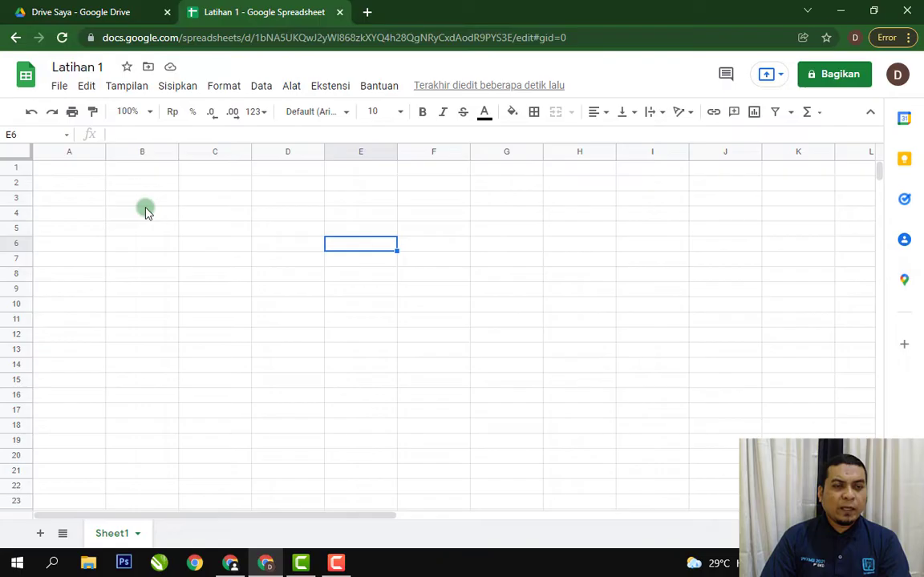
# Examine the sheet's columns from column A across to the last one, and return to cell A1.
pyautogui.click(71, 154)
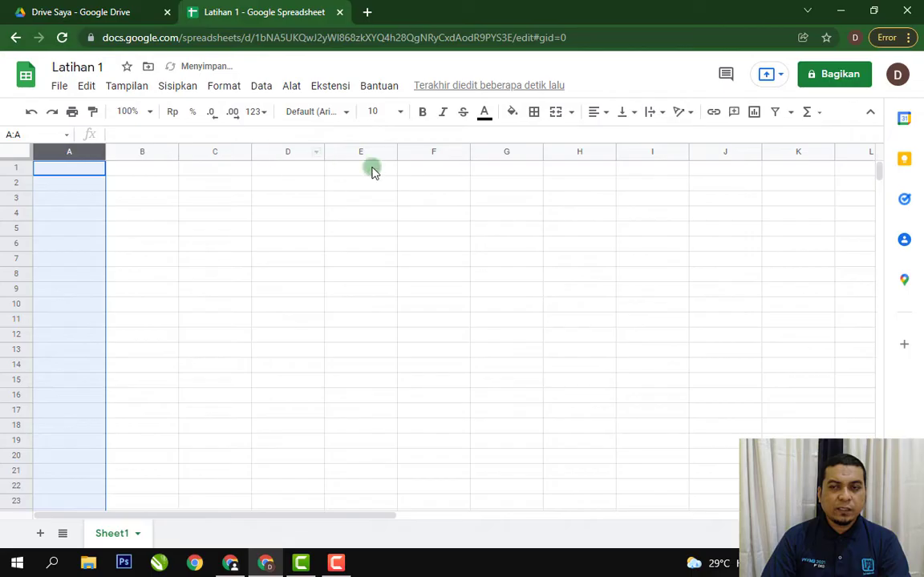
pyautogui.click(97, 187)
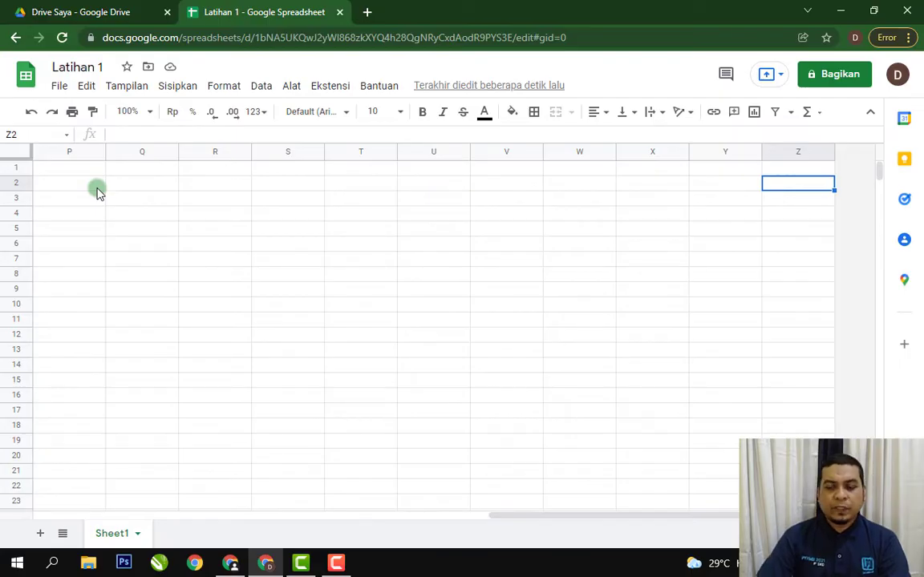
pyautogui.hotkey('ctrl', 'Home')
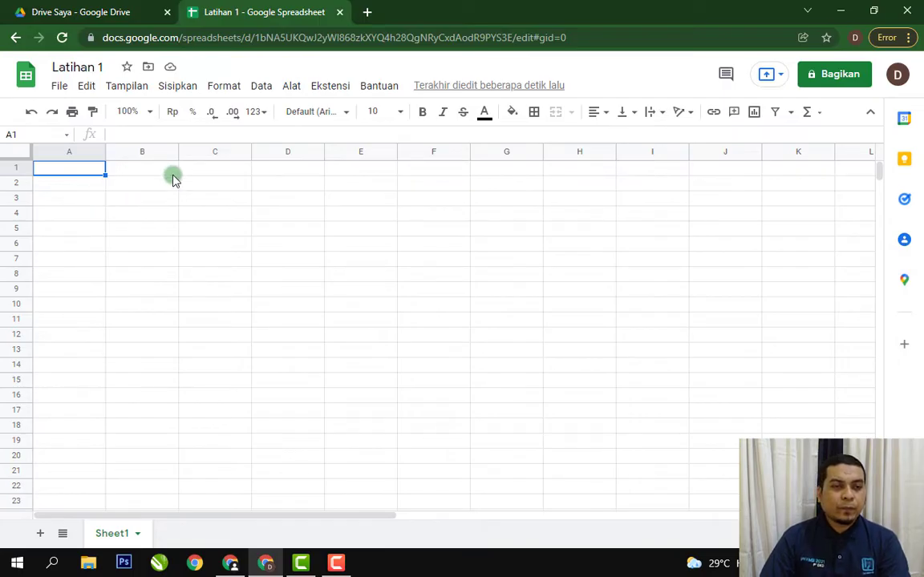
# Examine the sheet's rows from row 1 down to the last row in column A.
pyautogui.click(222, 186)
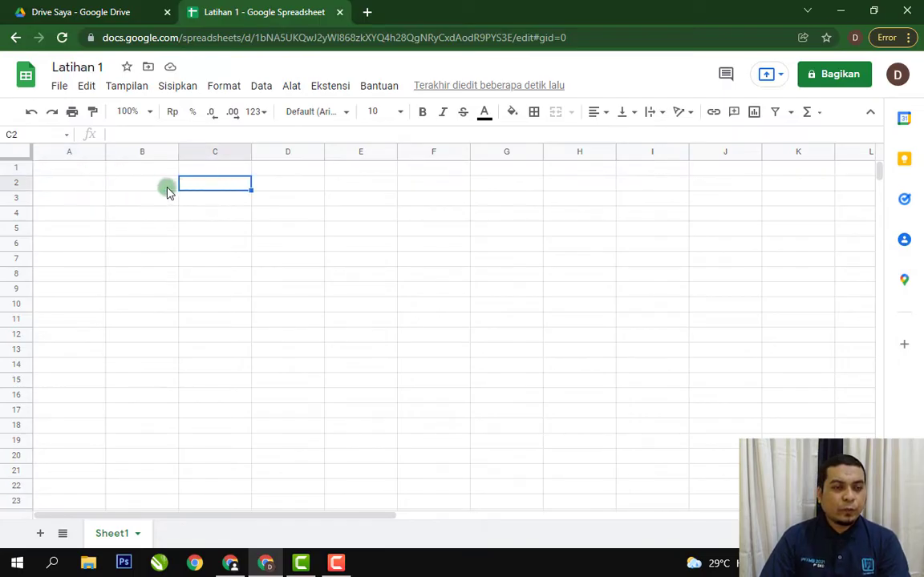
pyautogui.click(19, 170)
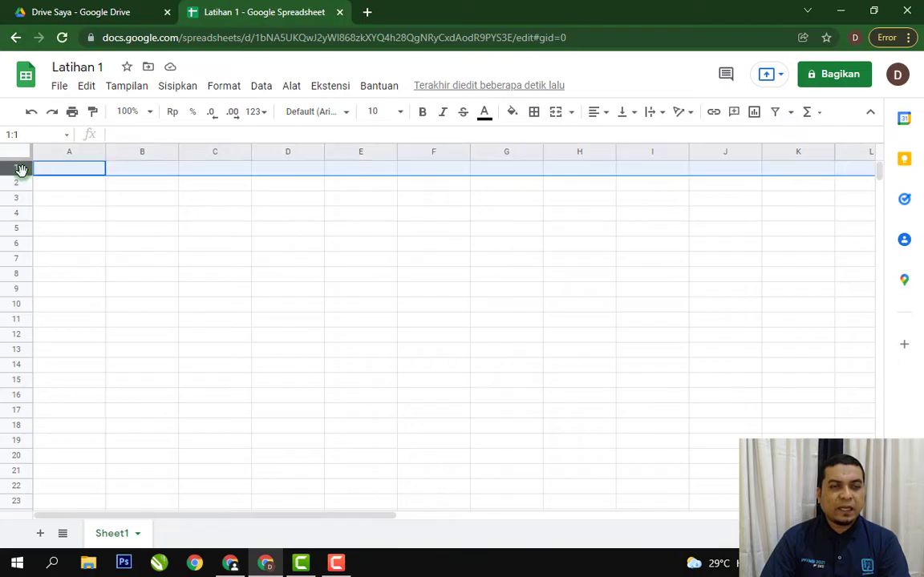
pyautogui.click(70, 184)
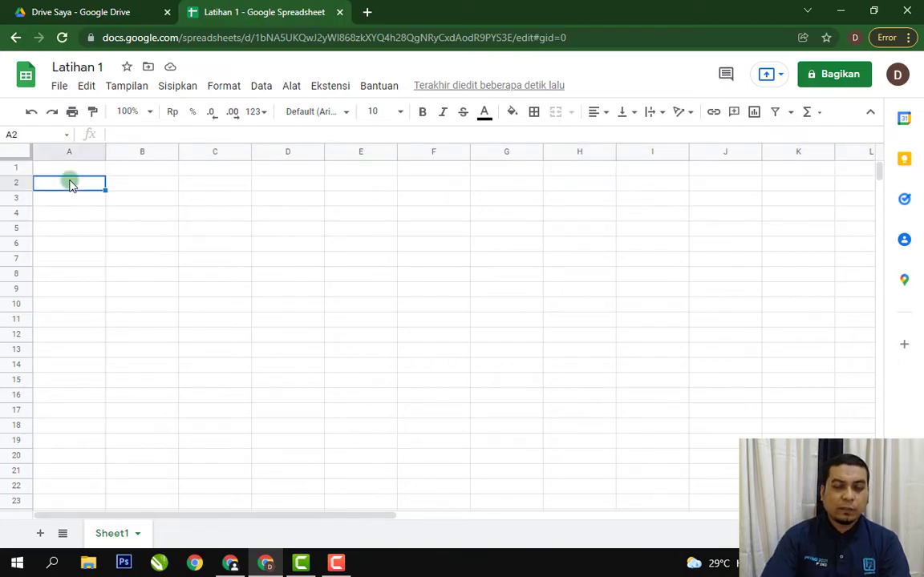
pyautogui.hotkey('ctrl', 'Down')
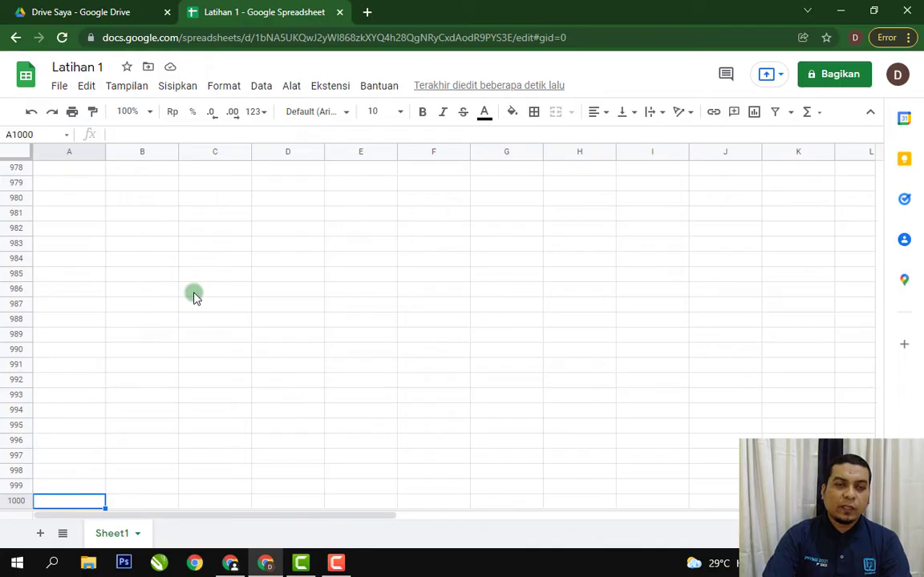
# Return to cell A1, then examine the extent of column A and row 2 by selecting each in full.
pyautogui.hotkey('ctrl', 'Home')
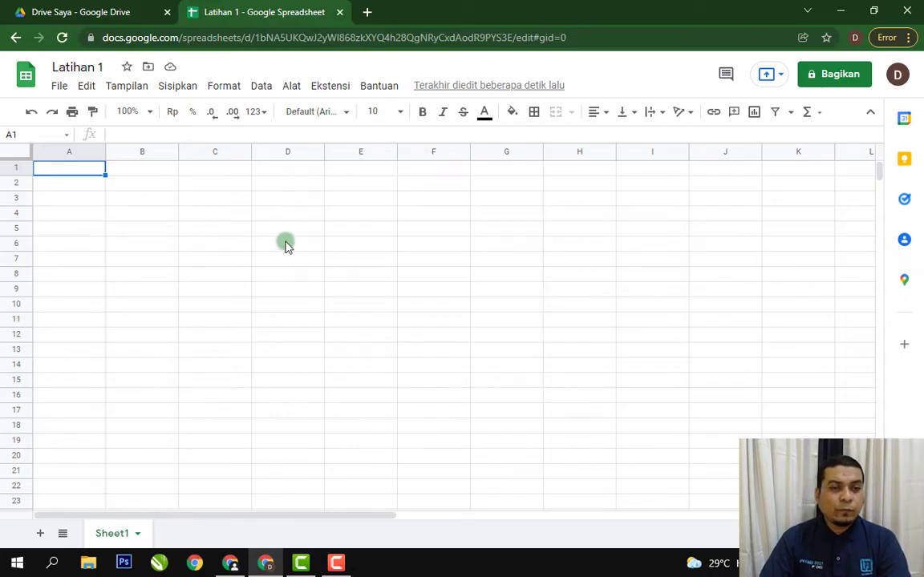
pyautogui.click(344, 232)
pyautogui.click(80, 153)
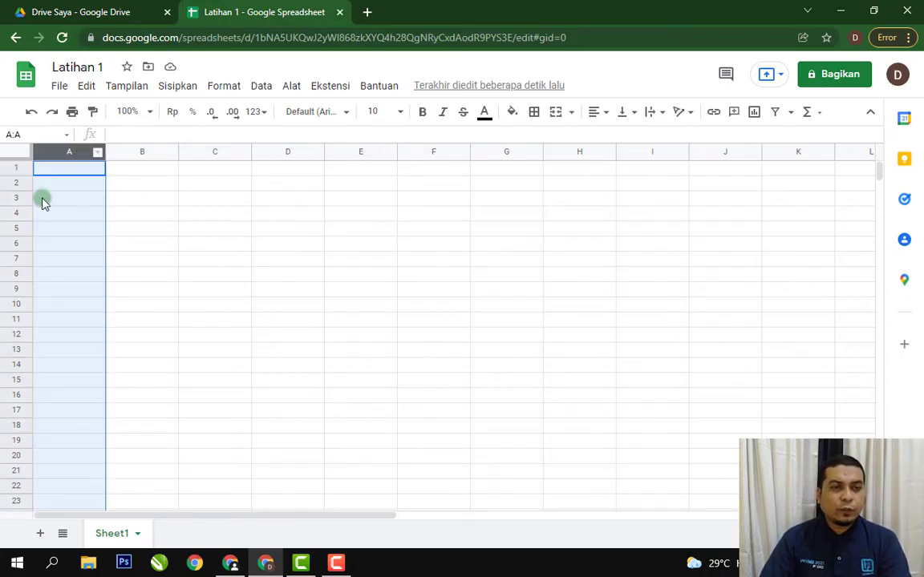
pyautogui.click(17, 185)
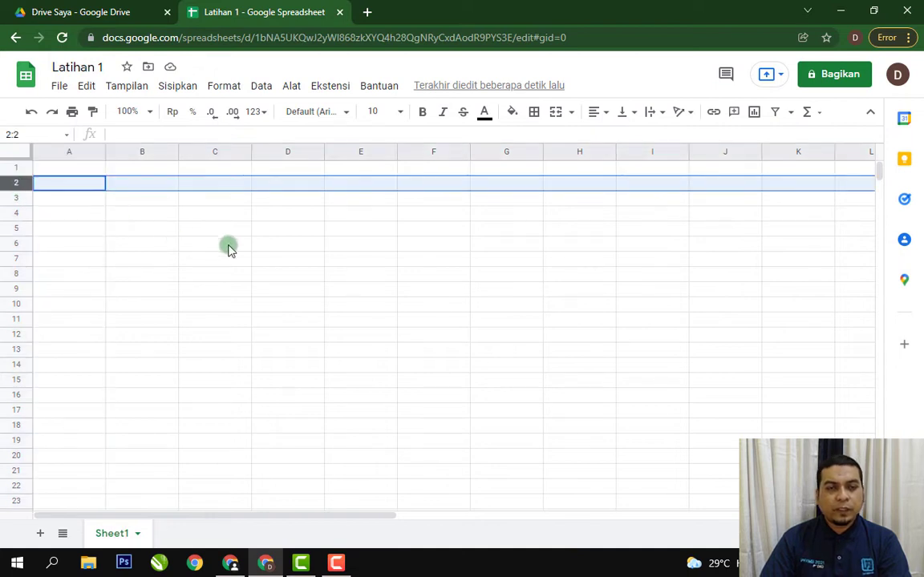
pyautogui.click(295, 251)
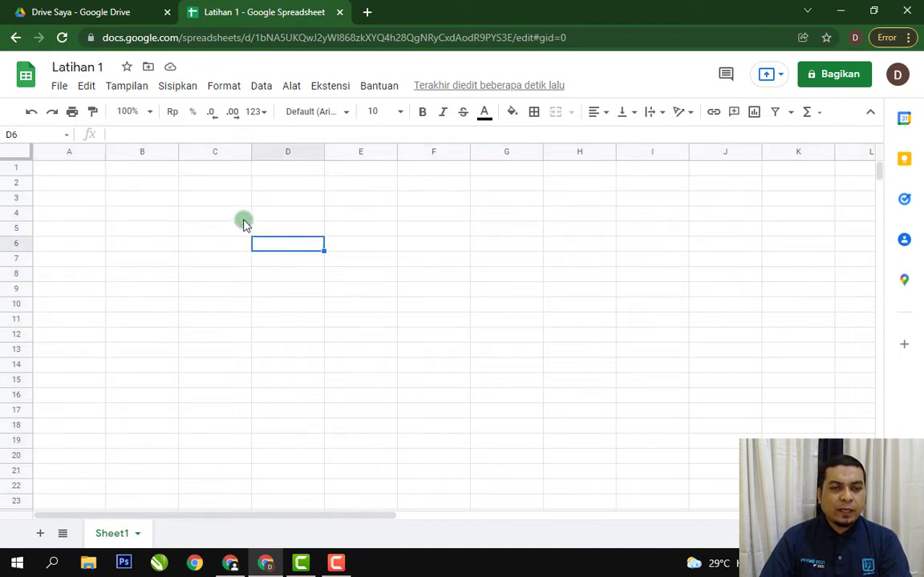
# Examine how cell C4 is addressed by selecting cells around it, the whole of column C and row 4, ending on C4.
pyautogui.click(203, 200)
pyautogui.click(210, 215)
pyautogui.click(241, 233)
pyautogui.click(266, 228)
pyautogui.click(266, 212)
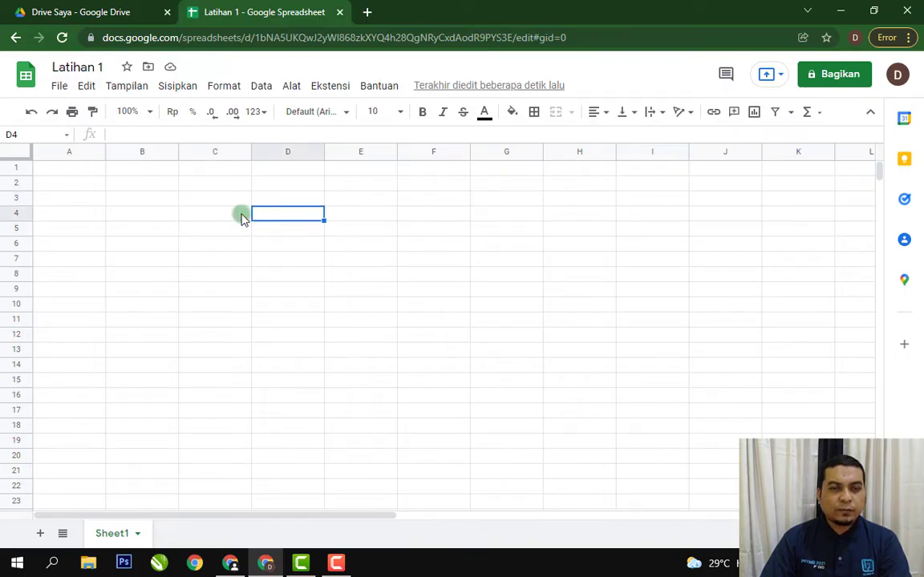
pyautogui.click(227, 213)
pyautogui.click(226, 229)
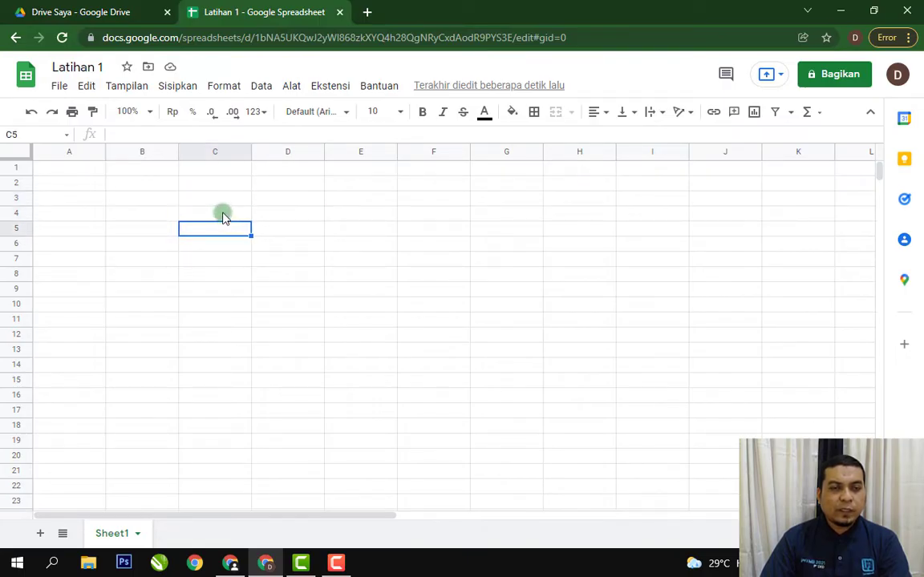
pyautogui.click(223, 213)
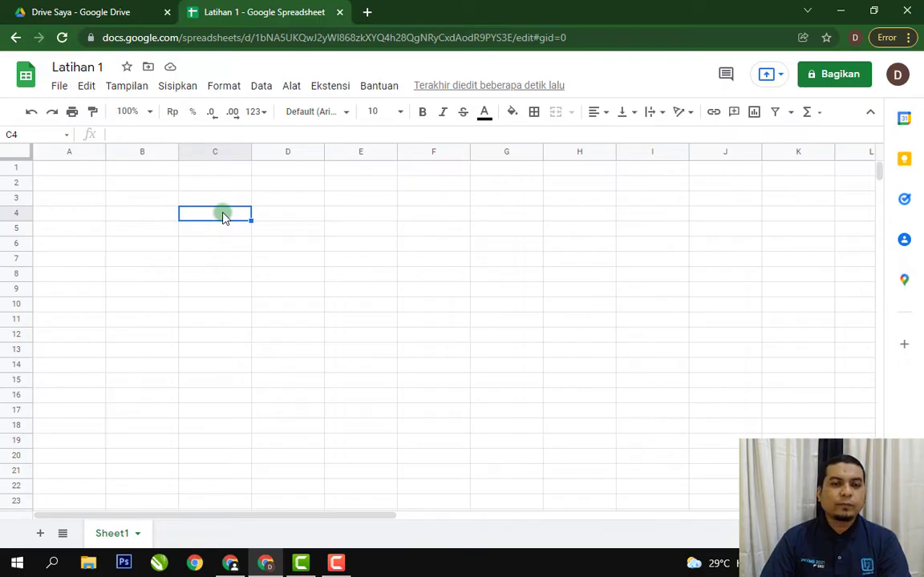
pyautogui.click(226, 158)
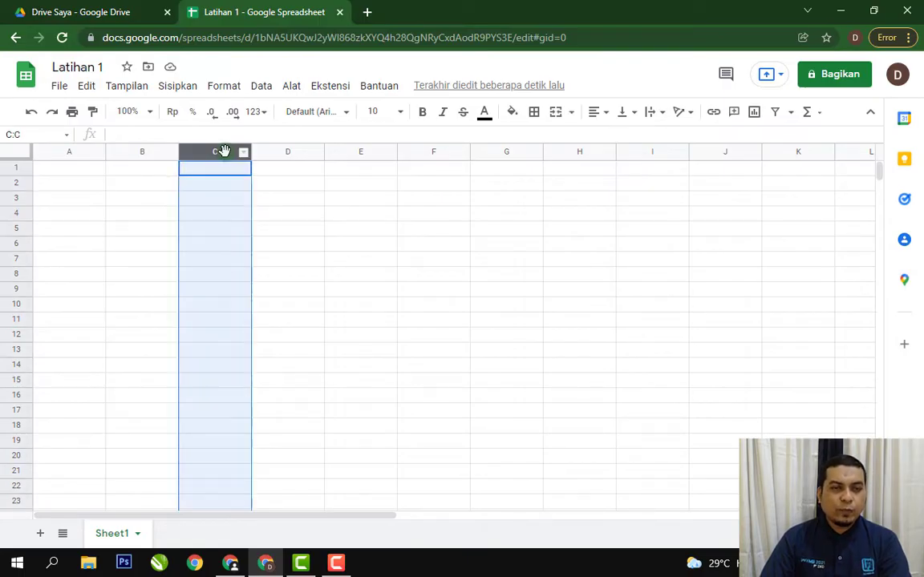
pyautogui.click(22, 212)
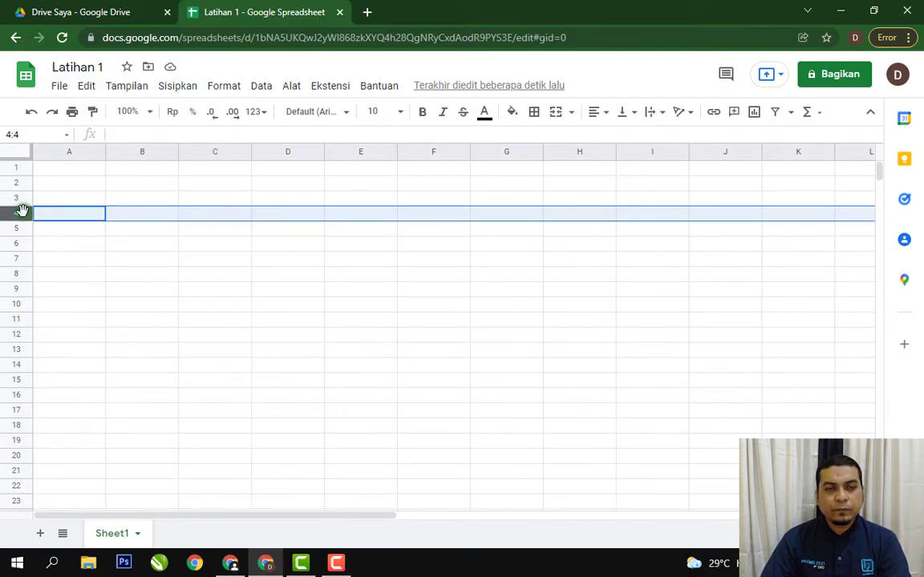
pyautogui.click(217, 214)
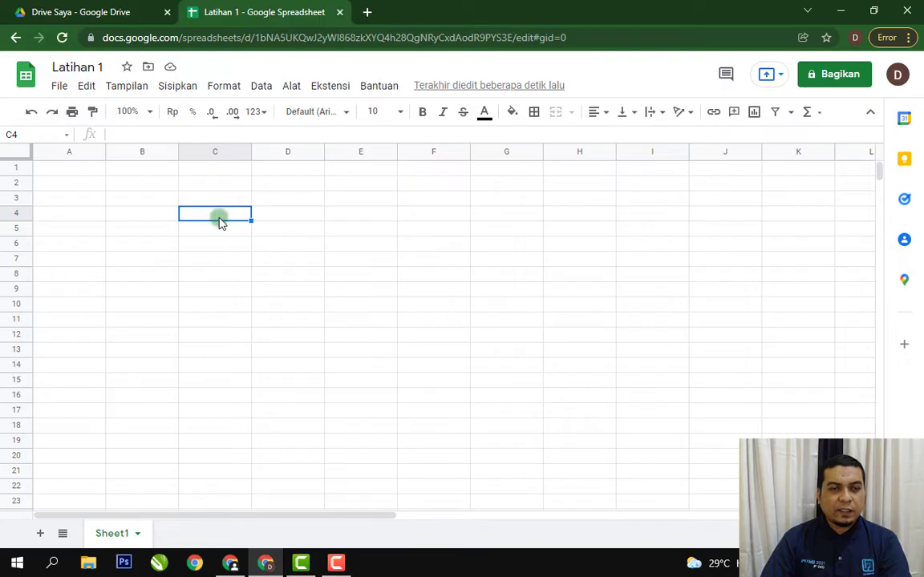
# Jump directly to cell H7 by entering its cell reference.
pyautogui.click(31, 134)
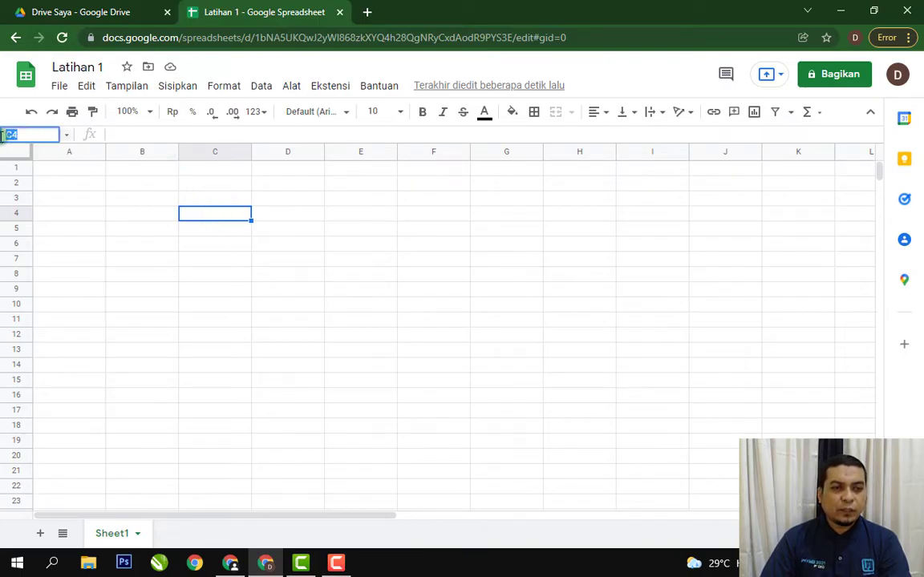
pyautogui.write('H7')
pyautogui.press('Return')
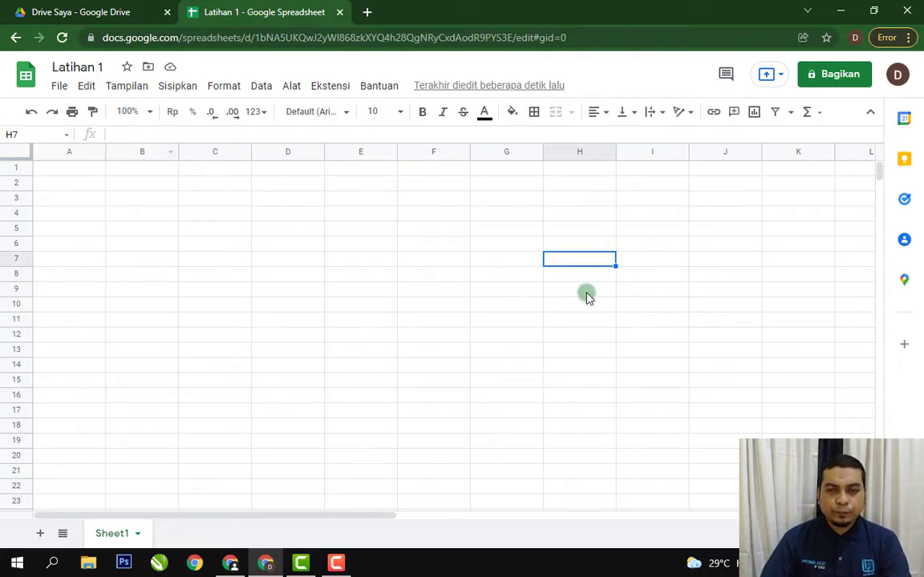
# Enter the sample text "dhgfhdgf" in cell C4 and reselect the cell to view its content.
pyautogui.click(290, 215)
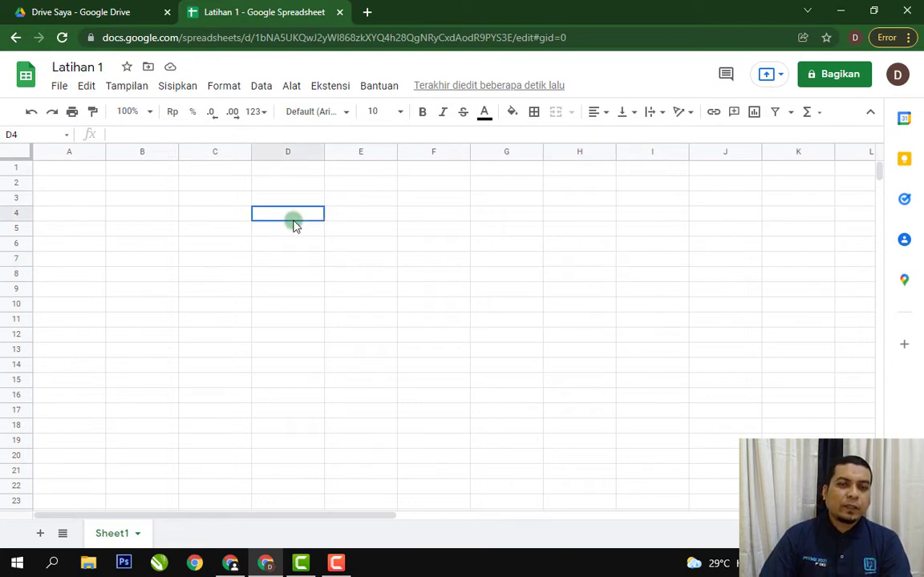
pyautogui.click(310, 258)
pyautogui.click(225, 215)
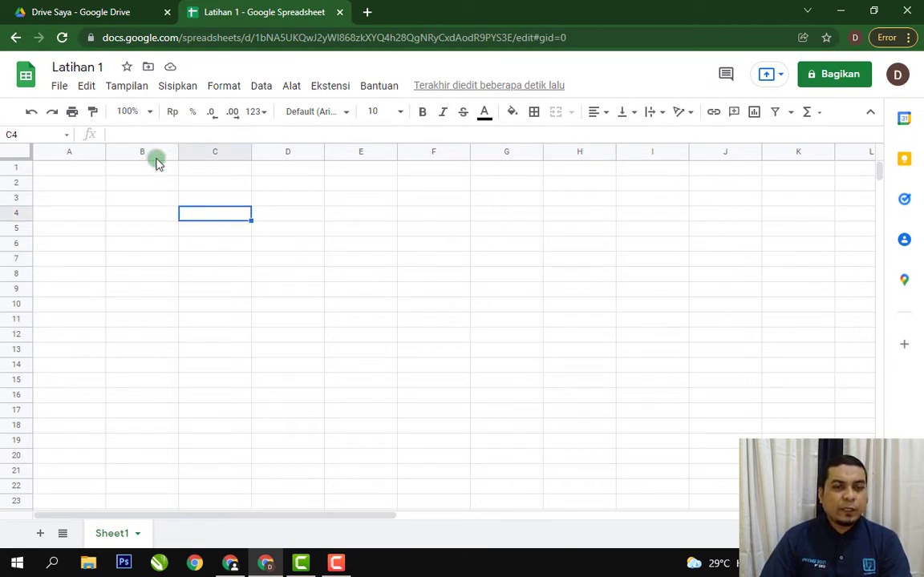
pyautogui.click(193, 257)
pyautogui.click(200, 218)
pyautogui.write('dhgfhdgf')
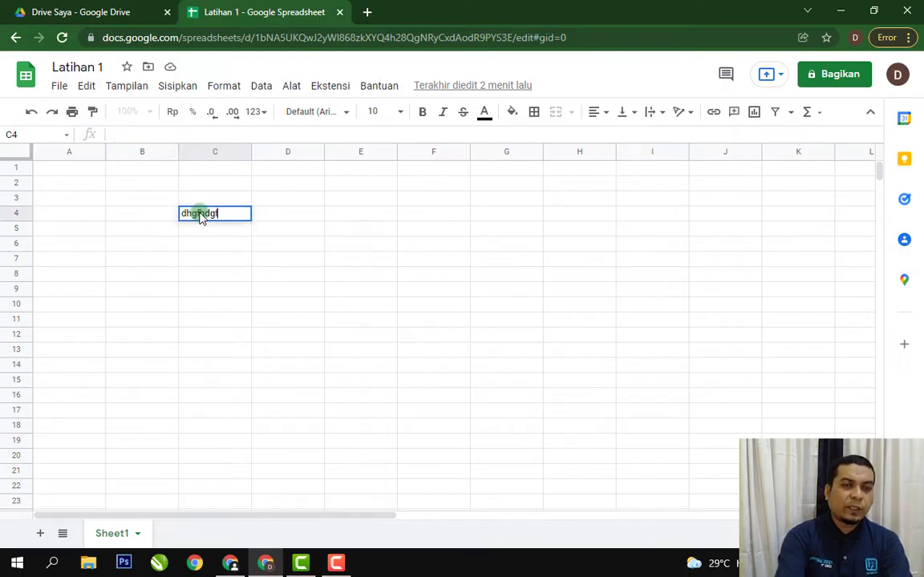
pyautogui.press('Return')
pyautogui.click(201, 217)
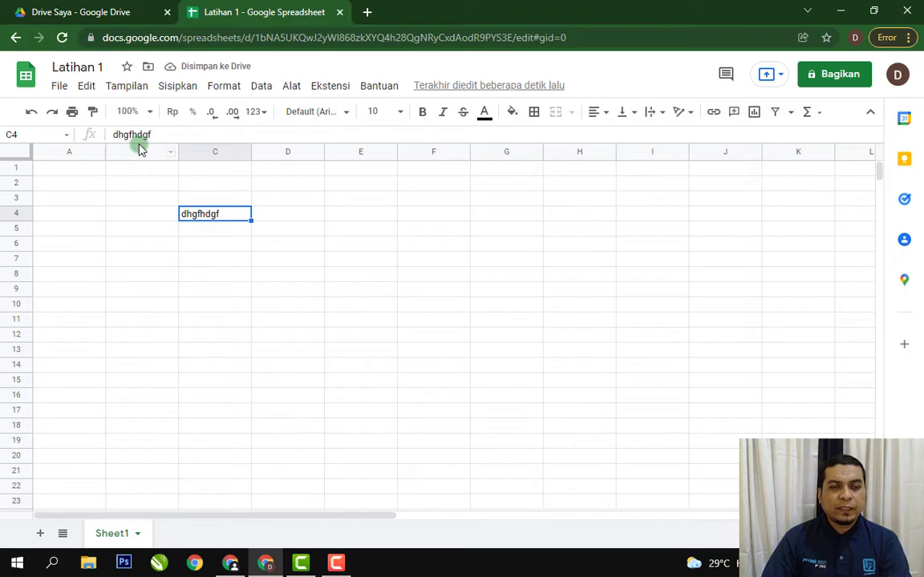
# Compare an empty cell in column C with cell C4, then clear the contents of C4.
pyautogui.click(218, 230)
pyautogui.click(219, 264)
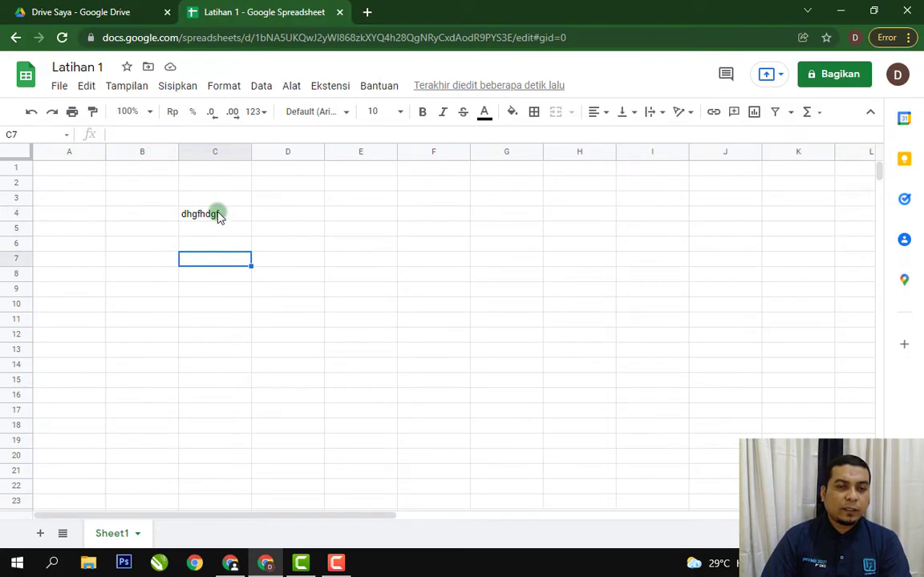
pyautogui.click(224, 218)
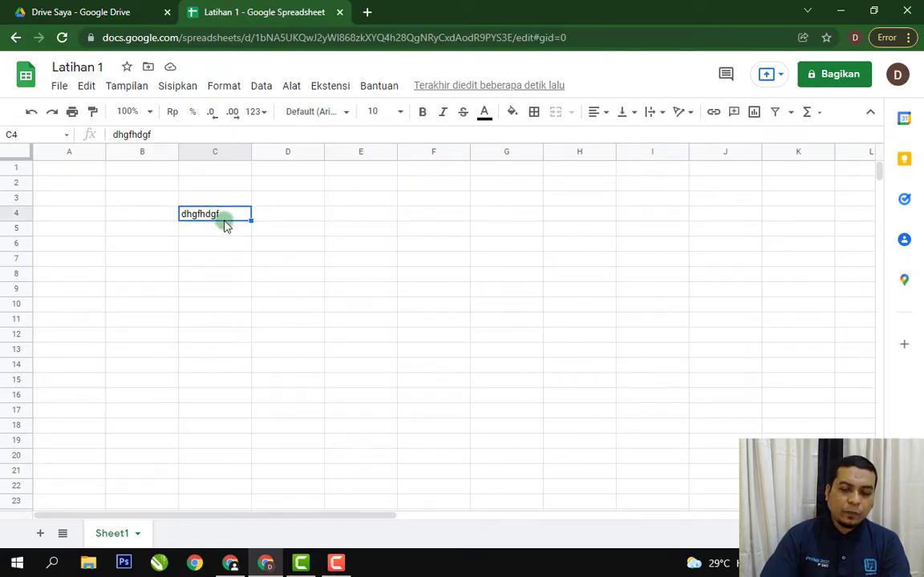
pyautogui.press('Delete')
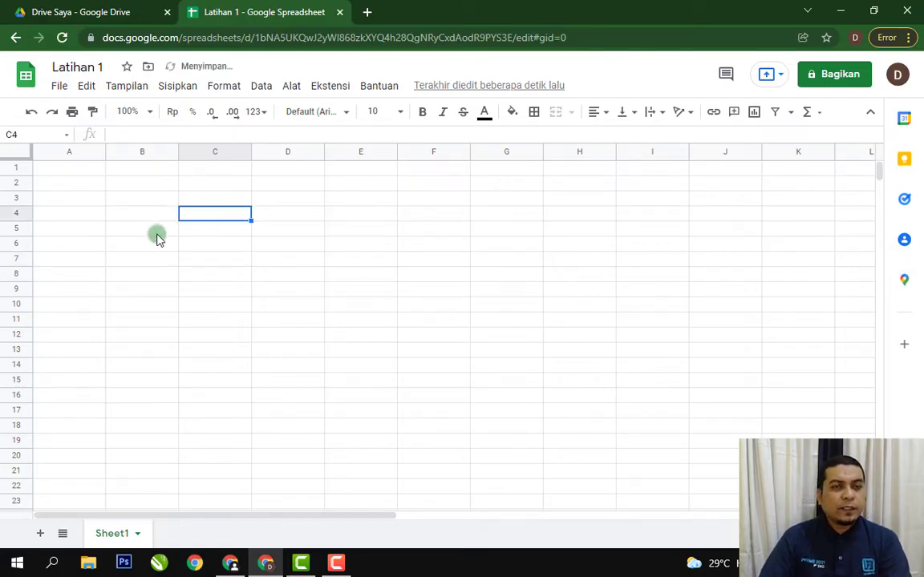
# Look through the available file, edit and data commands, and dismiss the notice about the data command changes.
pyautogui.click(58, 88)
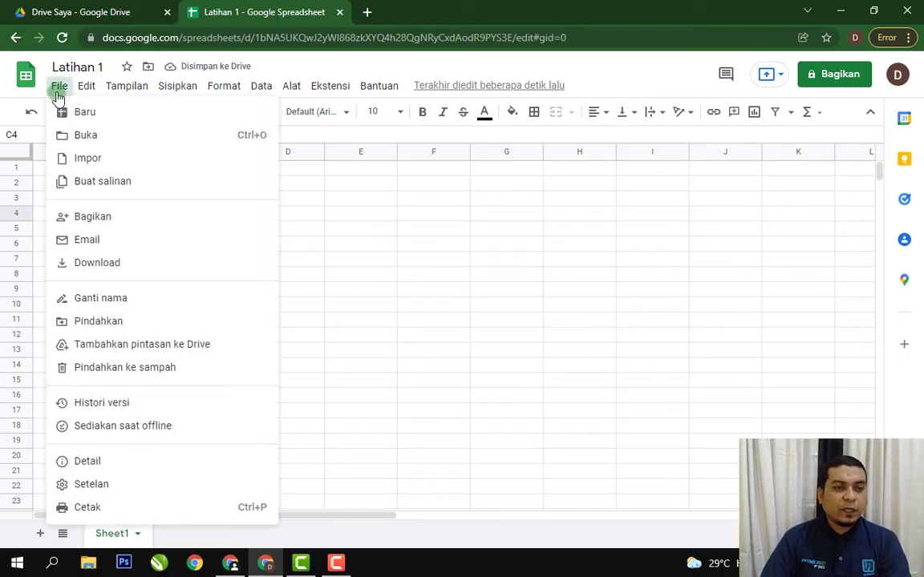
pyautogui.moveTo(85, 95)
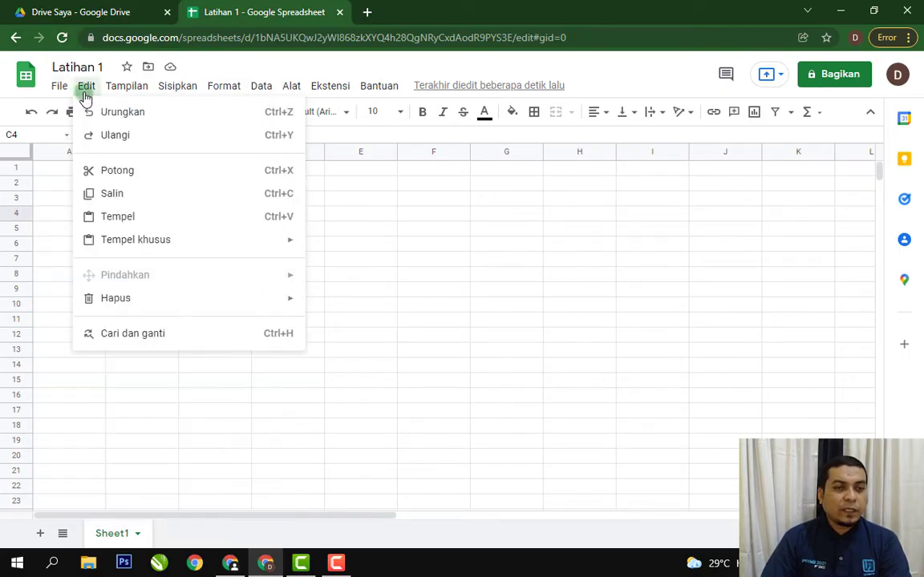
pyautogui.moveTo(133, 94)
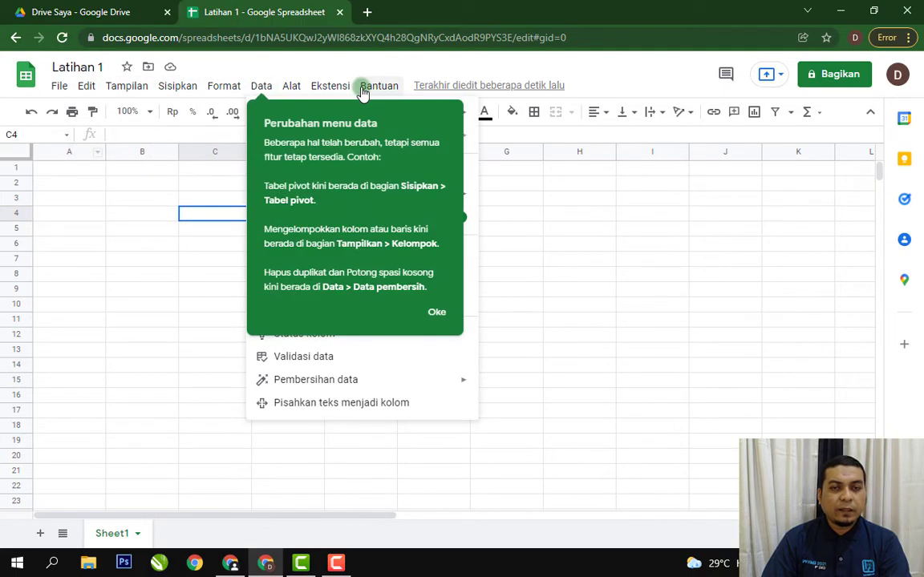
pyautogui.click(437, 312)
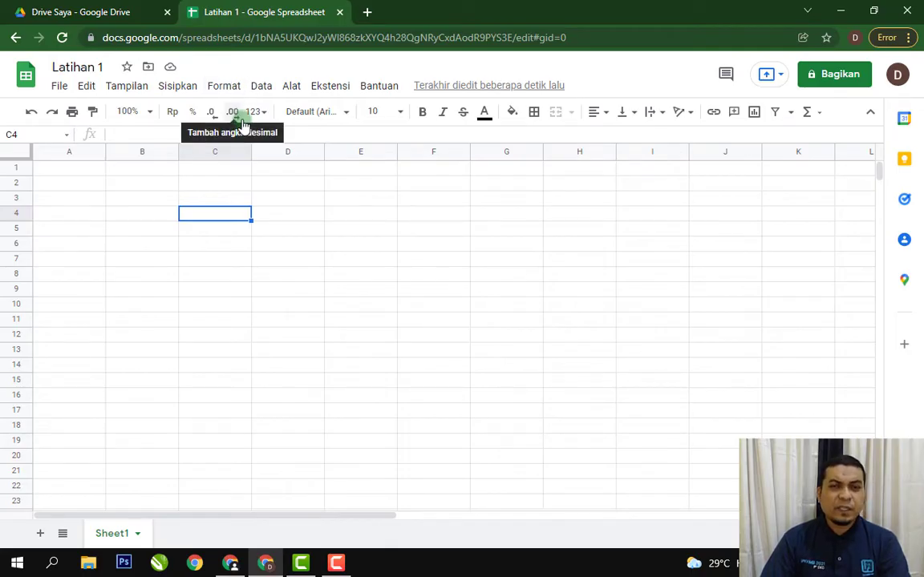
# Enter the heading "NO" in cell A3.
pyautogui.click(393, 227)
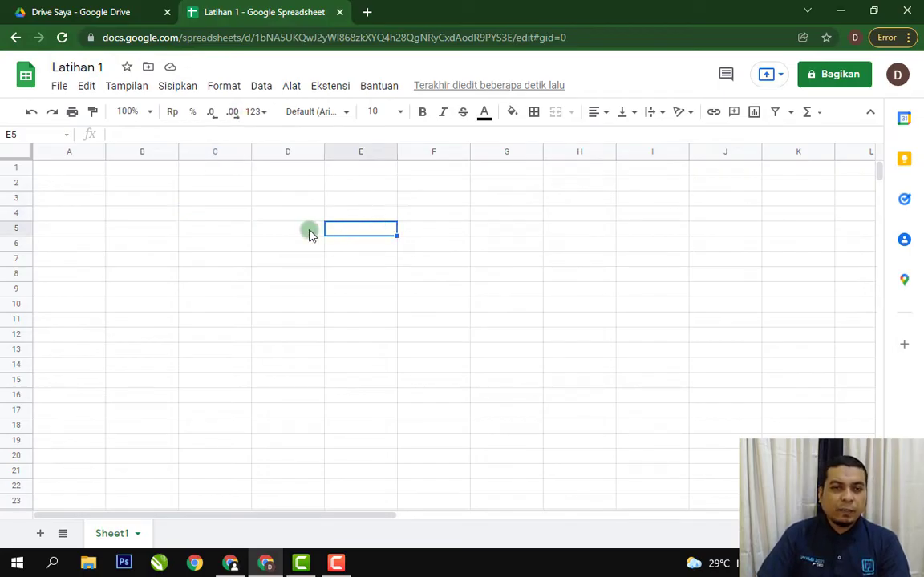
pyautogui.click(239, 213)
pyautogui.click(430, 197)
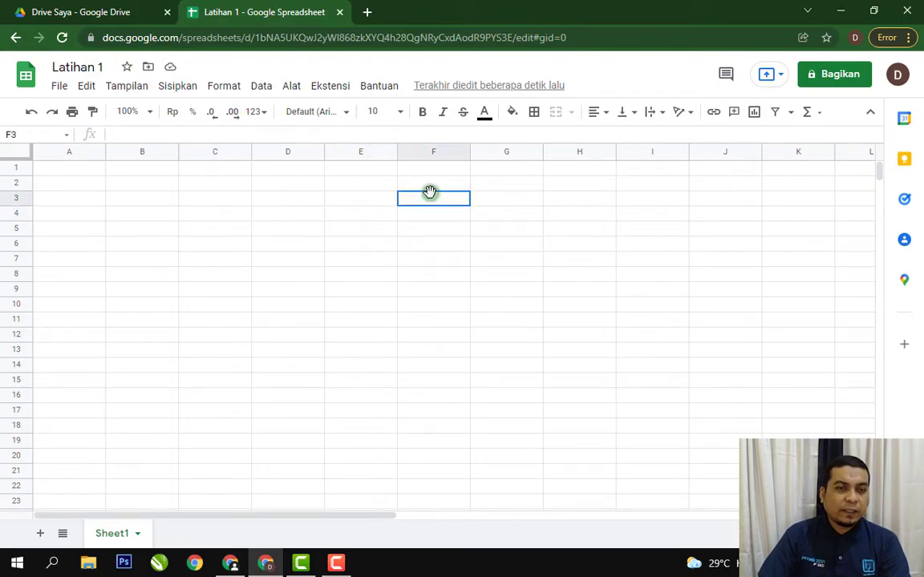
pyautogui.click(89, 201)
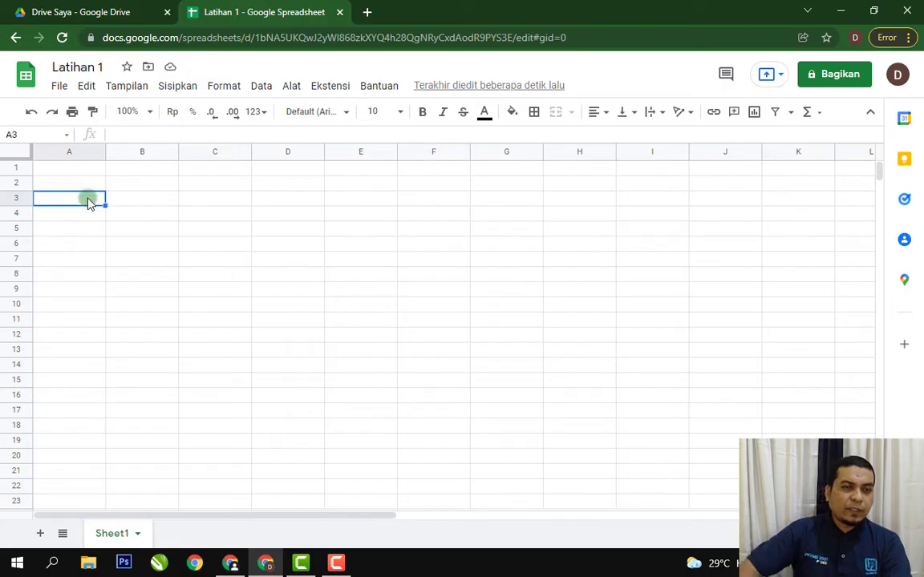
pyautogui.write('NO')
pyautogui.press('Return')
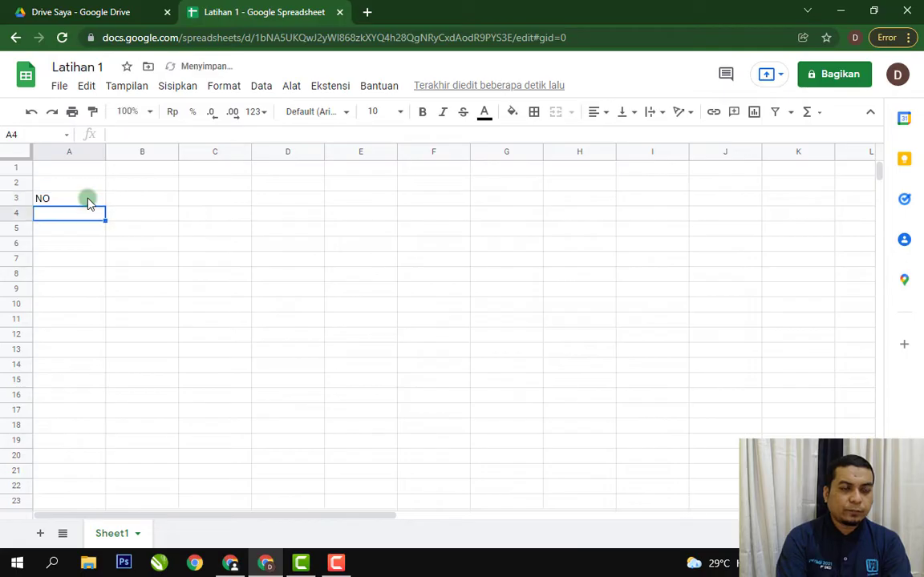
# Open the text in cell A3 for editing and commit it without changes, three times.
pyautogui.click(88, 202)
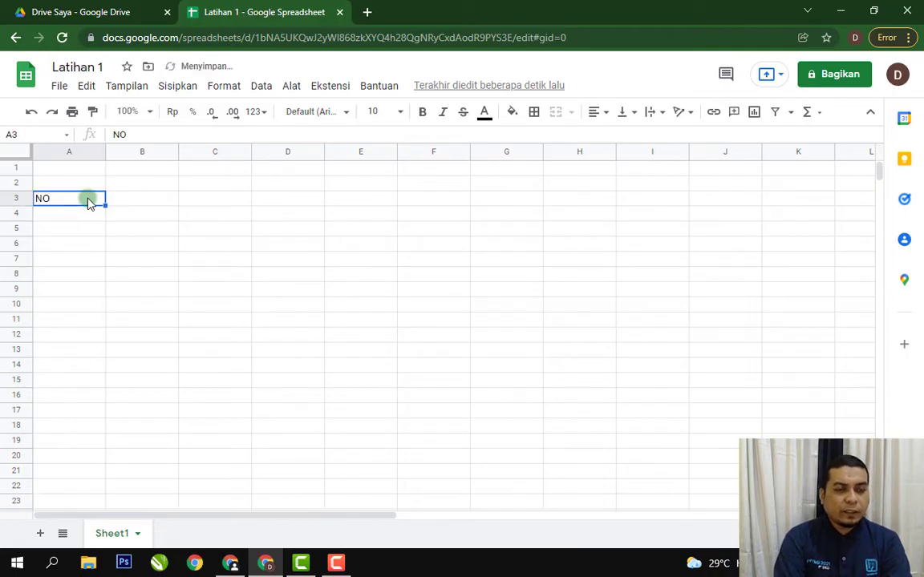
pyautogui.doubleClick(88, 202)
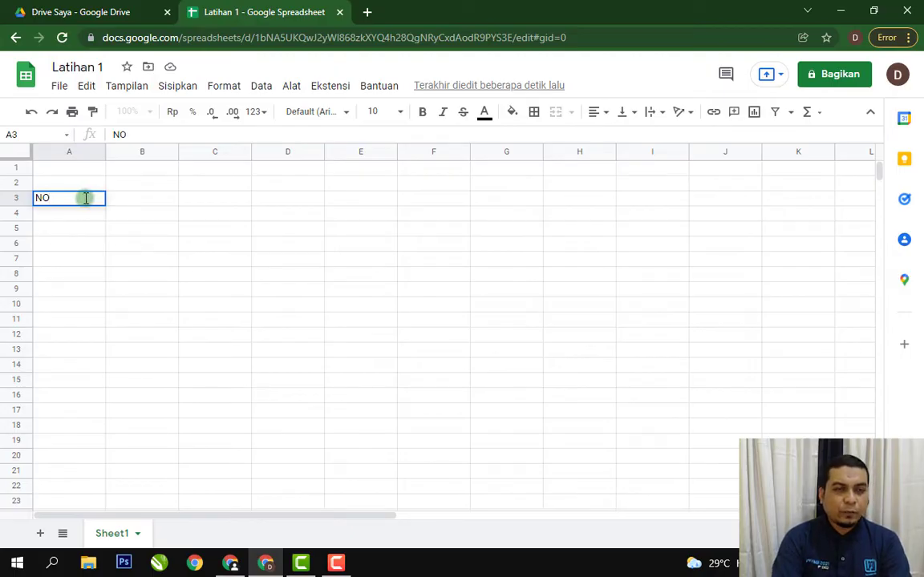
pyautogui.press('Return')
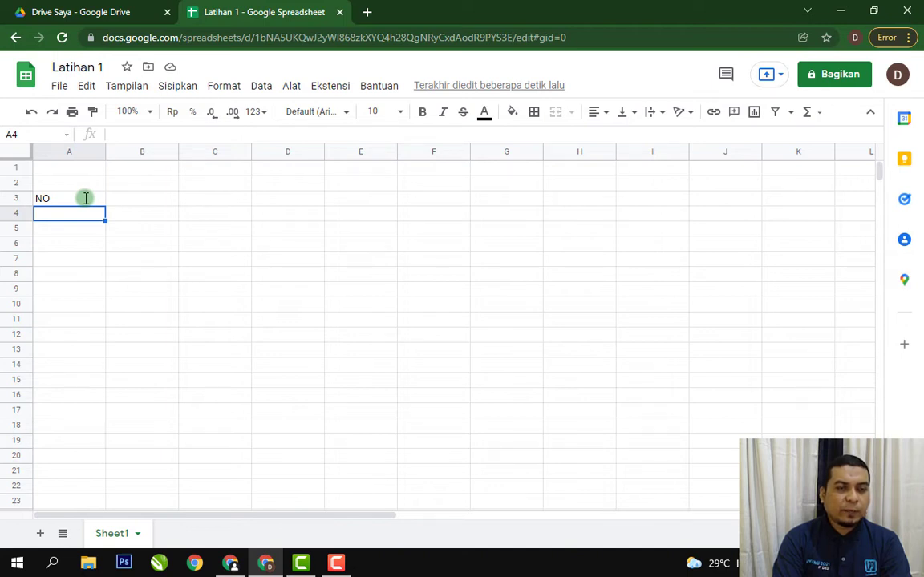
pyautogui.click(85, 198)
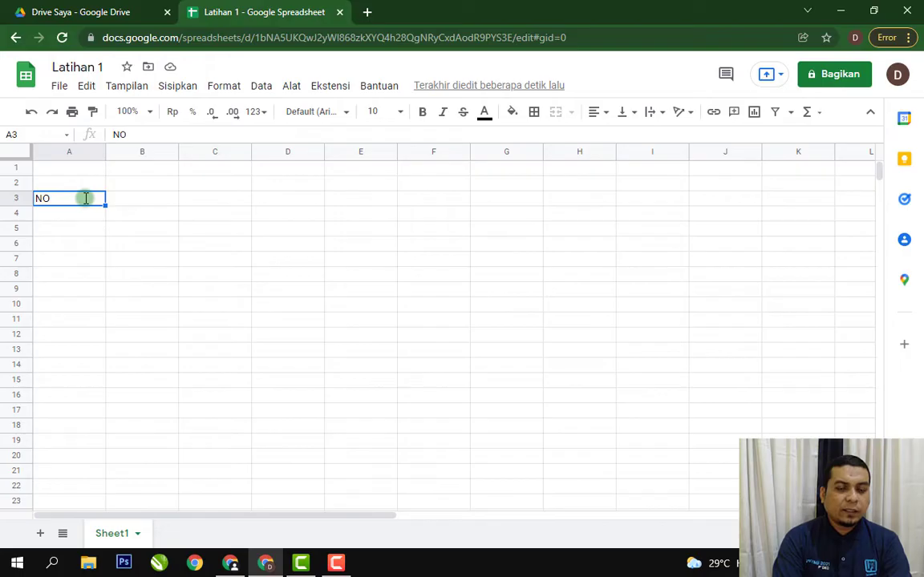
pyautogui.doubleClick(86, 198)
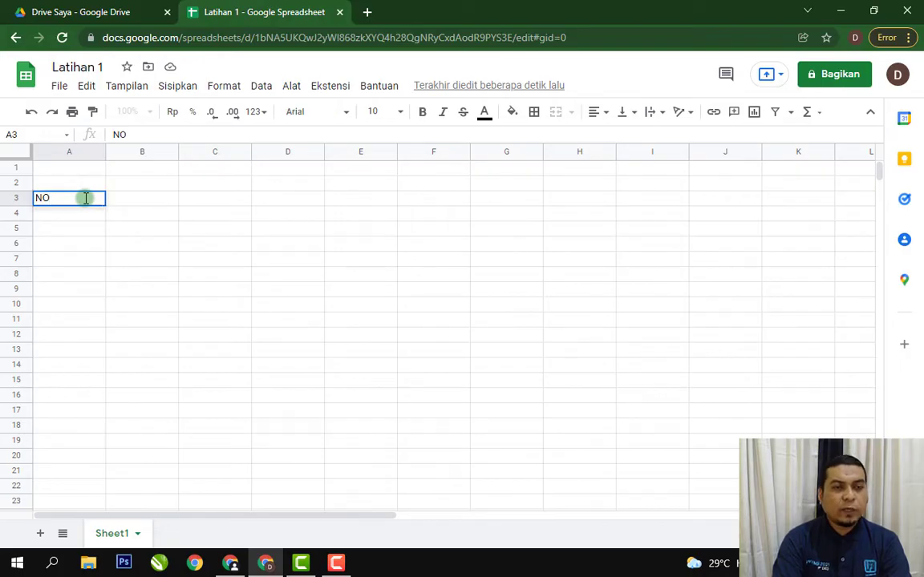
pyautogui.press('Return')
pyautogui.click(86, 198)
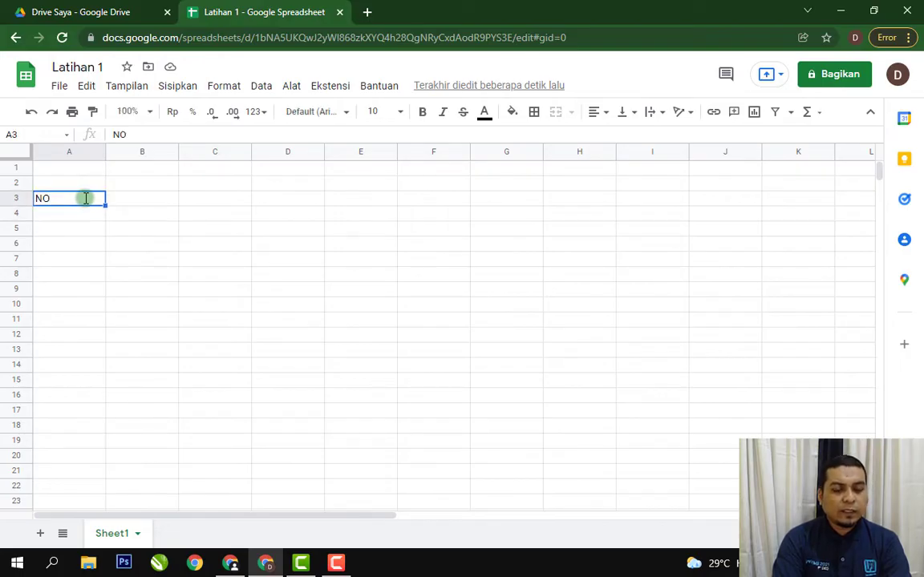
pyautogui.doubleClick(86, 198)
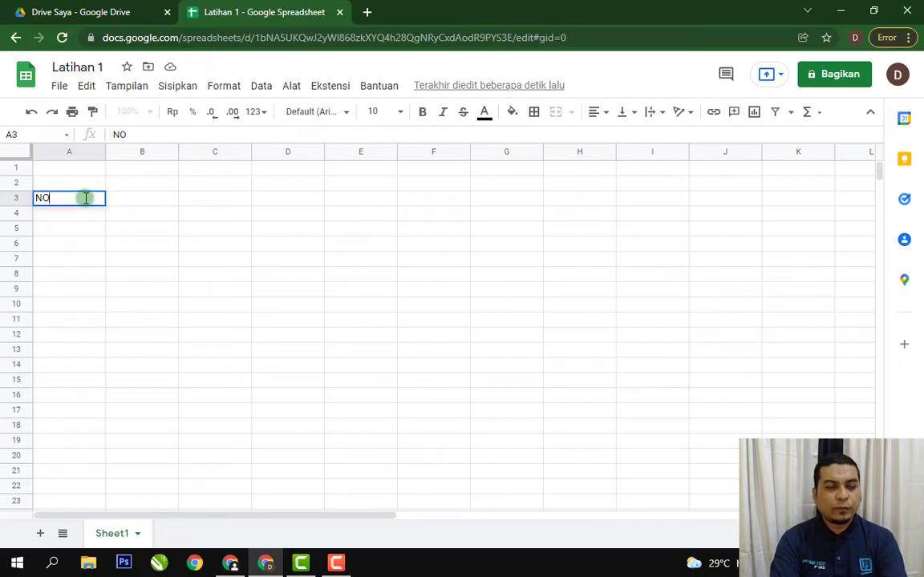
pyautogui.press('Return')
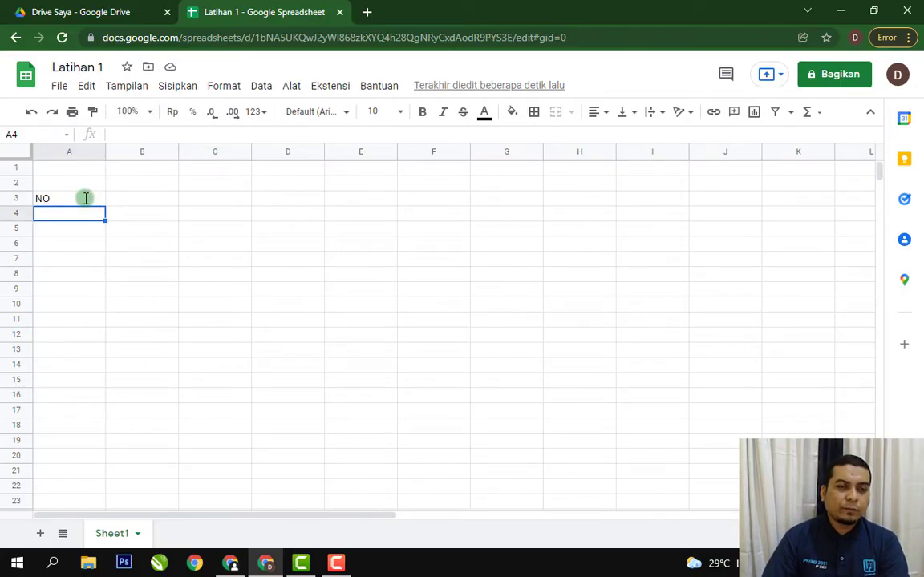
# Open the text in cell A3 for editing, leave it, and move the selection between A3 and an empty cell.
pyautogui.doubleClick(86, 199)
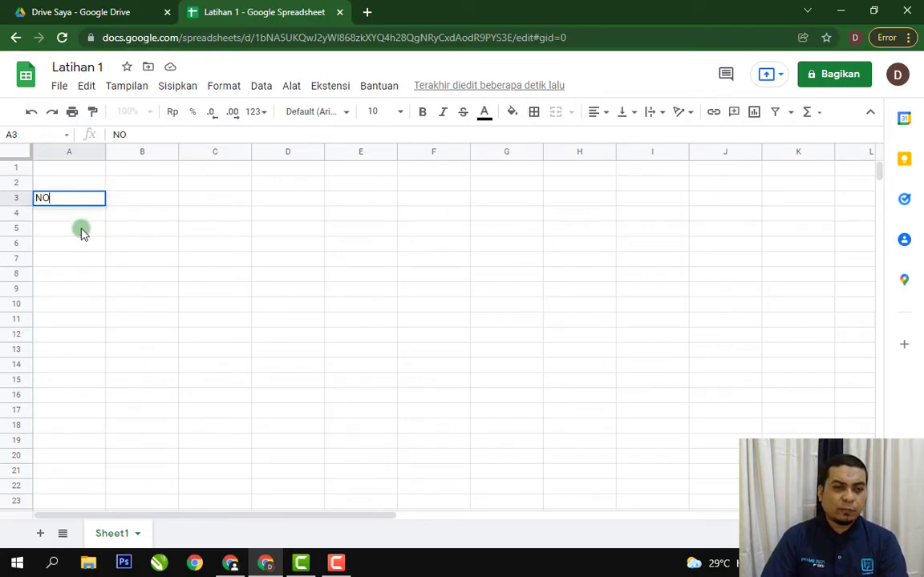
pyautogui.click(81, 230)
pyautogui.click(77, 200)
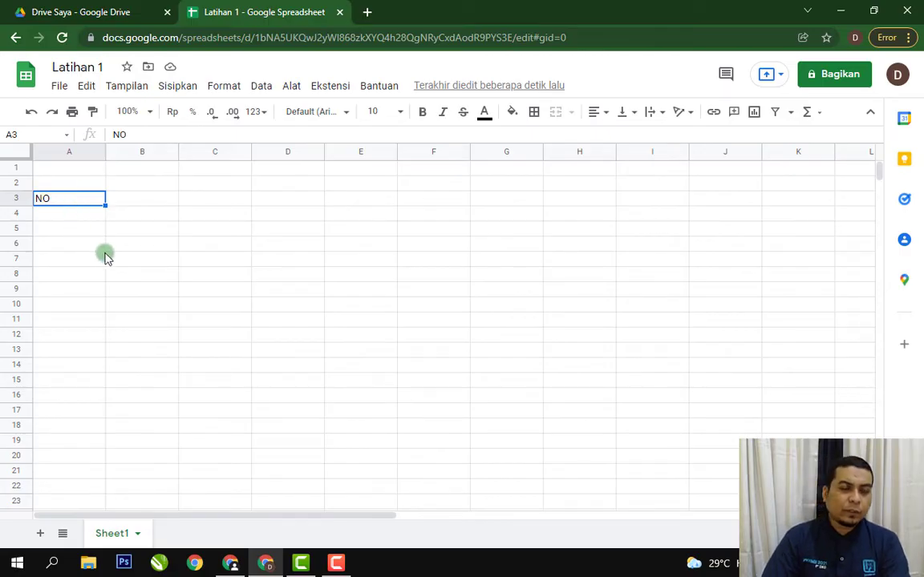
pyautogui.click(213, 232)
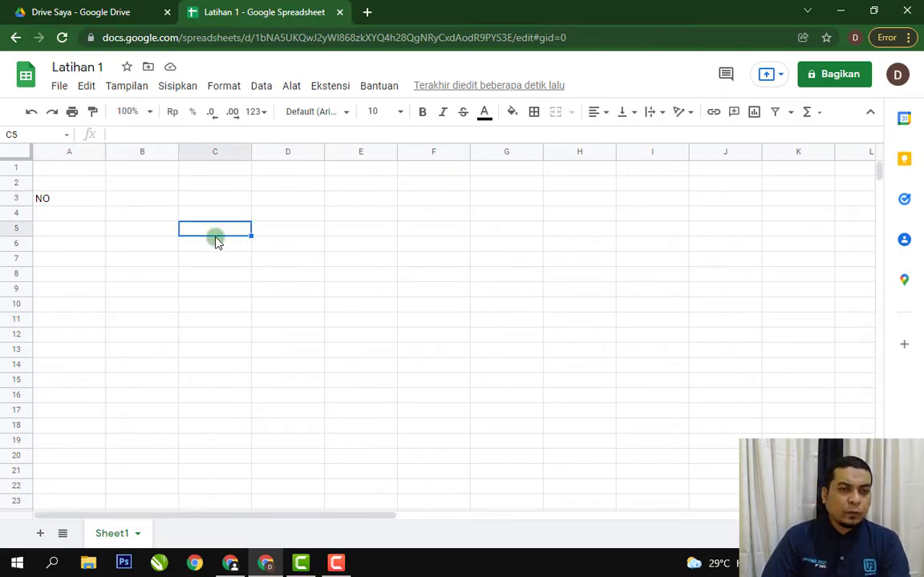
# Replace the text in cell A3 with "Indonesia Merdeka".
pyautogui.click(96, 203)
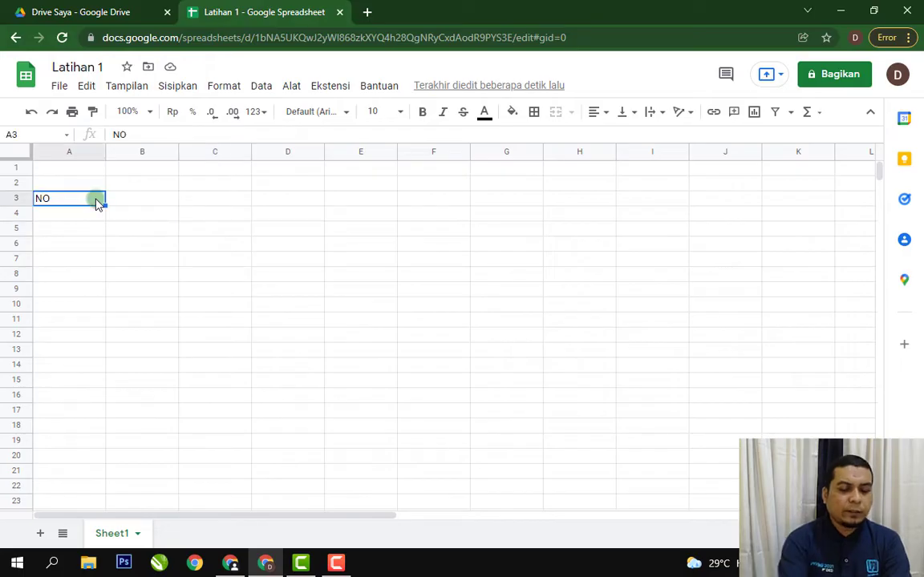
pyautogui.write('Indonesa')
pyautogui.press('BackSpace')
pyautogui.write('ia Merdeka')
pyautogui.press('Return')
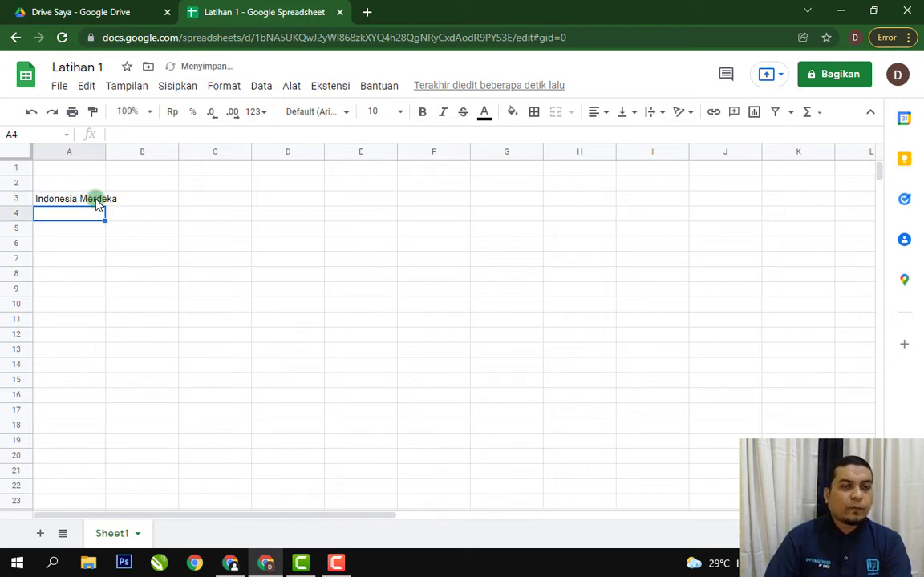
# Compare the contents of cell A3 with its empty neighbour B3 to see which cell holds the overflowing text.
pyautogui.click(92, 290)
pyautogui.click(58, 201)
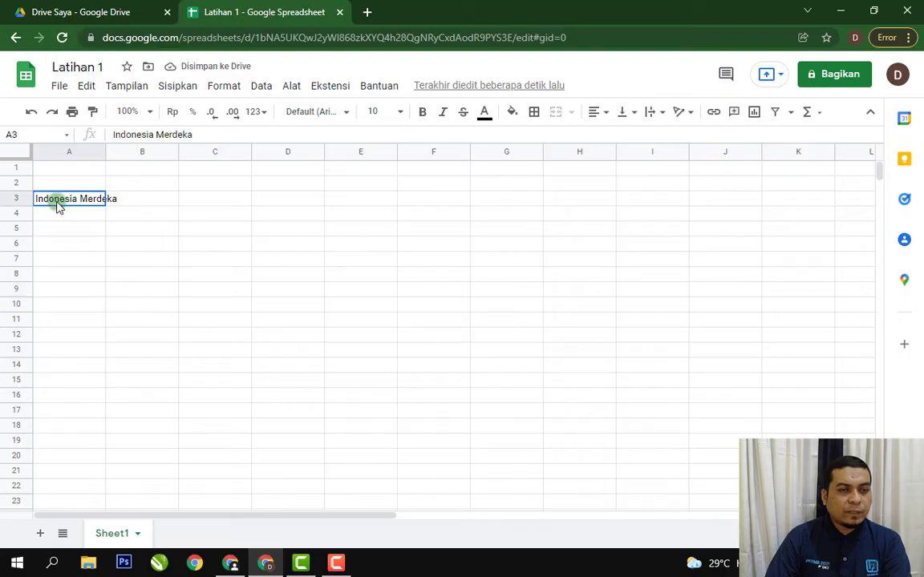
pyautogui.click(135, 201)
pyautogui.click(66, 202)
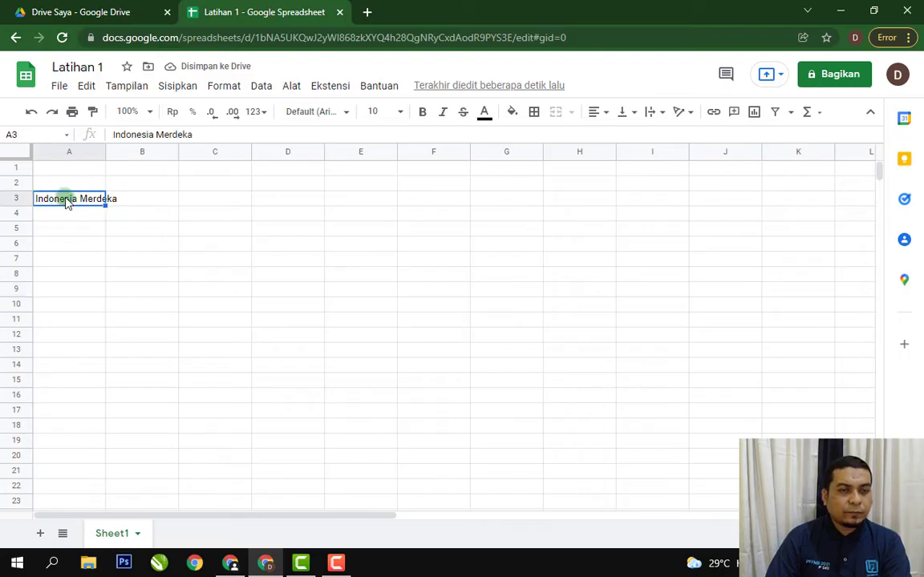
pyautogui.click(146, 199)
pyautogui.click(146, 227)
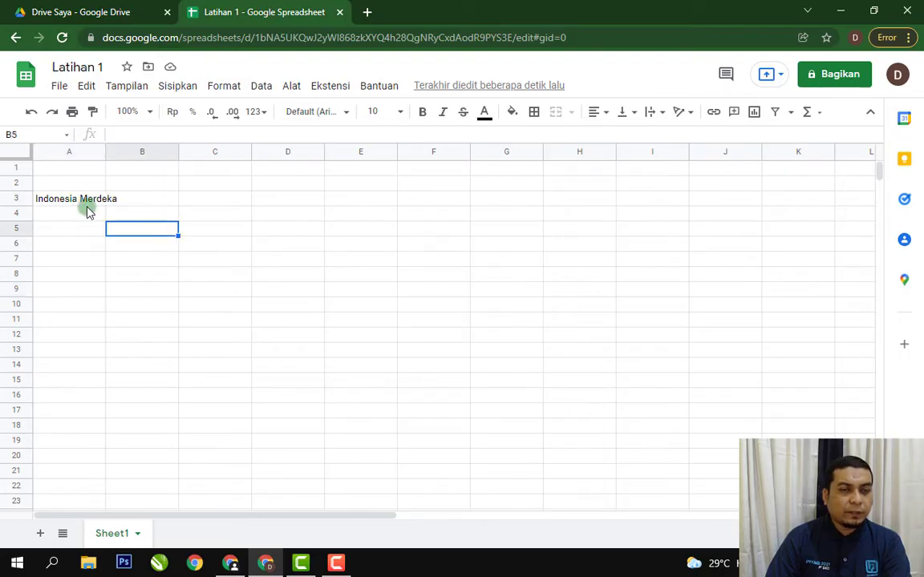
pyautogui.click(79, 199)
# Enter the text "pPasti Bisa" in cell B3.
pyautogui.click(142, 200)
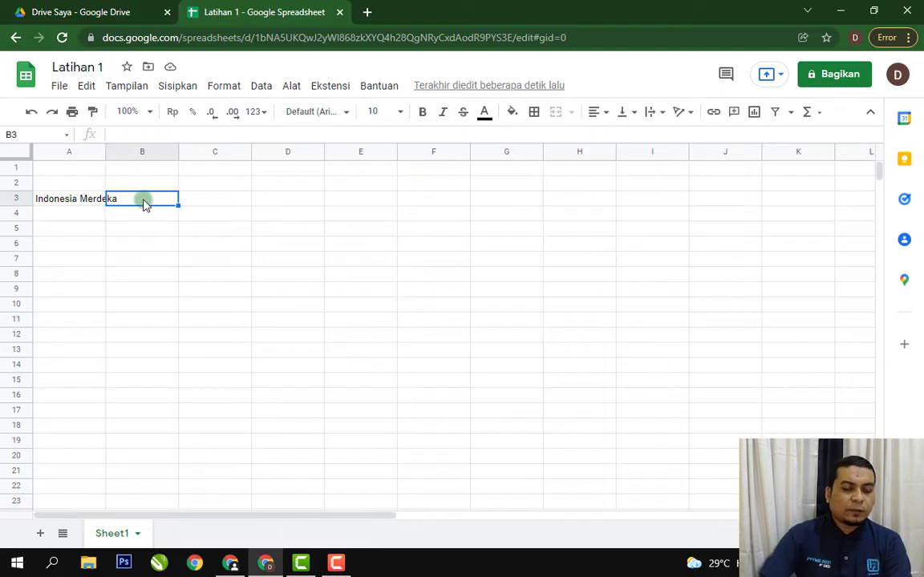
pyautogui.write('pati')
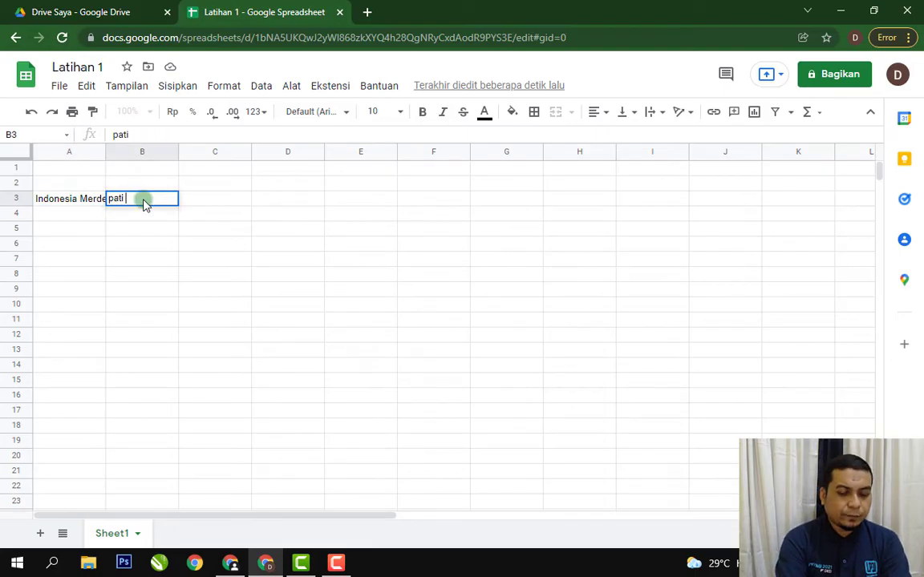
pyautogui.press('BackSpace')
pyautogui.press('BackSpace')
pyautogui.press('BackSpace')
pyautogui.write('Pasti Bisa')
pyautogui.press('Return')
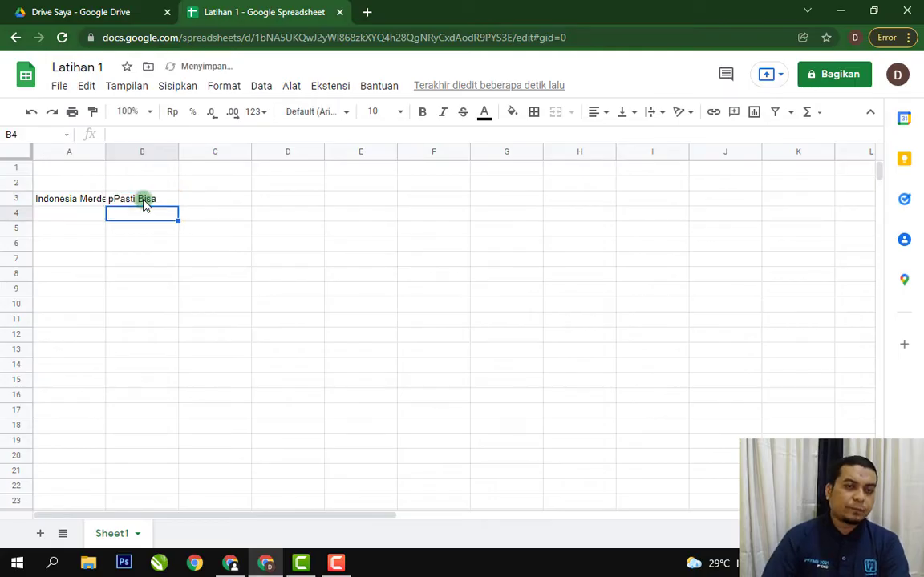
# Remove the stray leading "p" from the text in cell B3 so it reads "Pasti Bisa".
pyautogui.doubleClick(146, 201)
pyautogui.press('BackSpace')
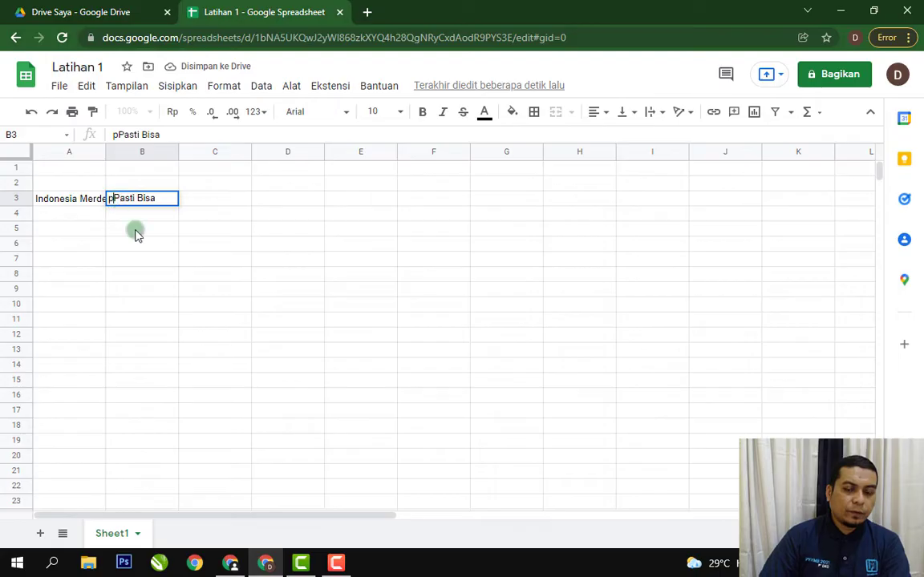
pyautogui.press('Return')
pyautogui.click(136, 231)
pyautogui.press('Up')
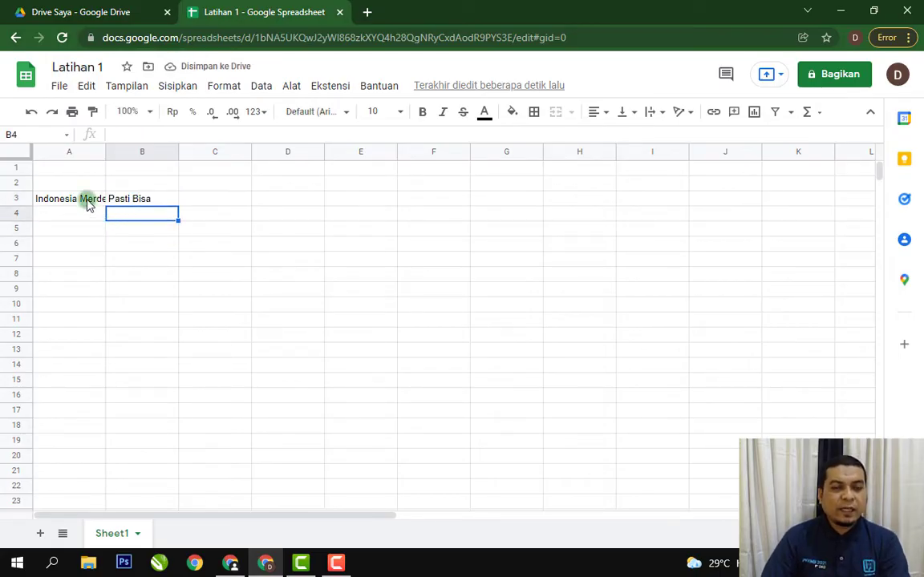
# Check the full contents of cells A3 and B3 one after the other.
pyautogui.click(141, 249)
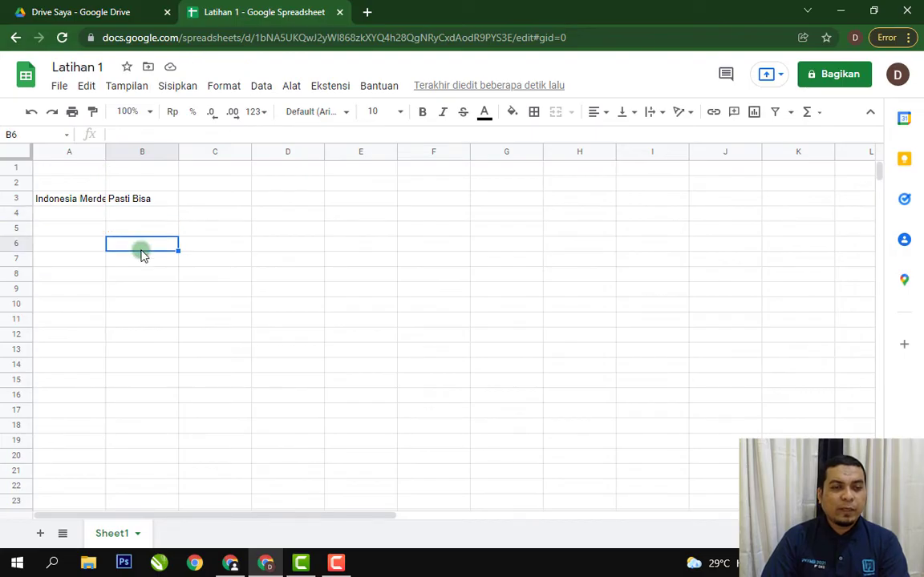
pyautogui.click(93, 202)
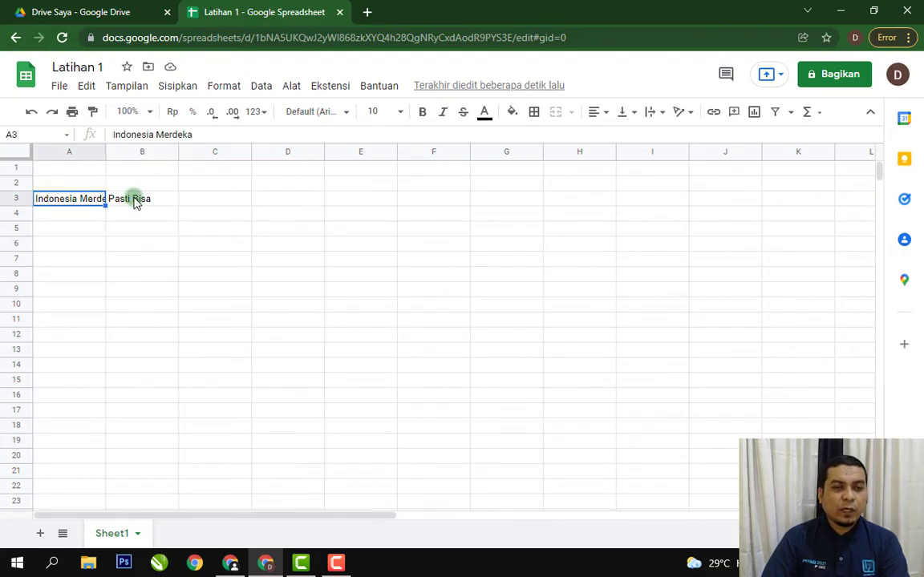
pyautogui.click(136, 203)
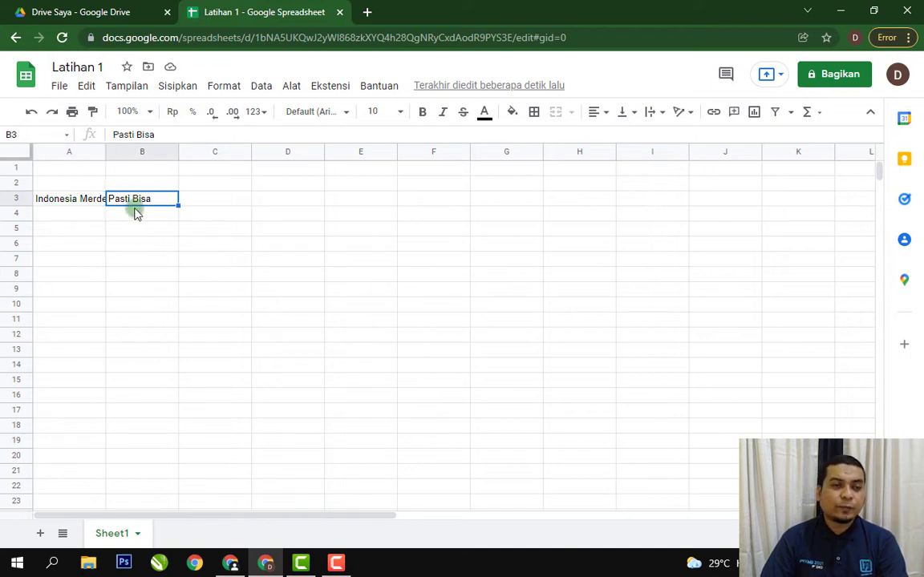
pyautogui.click(135, 227)
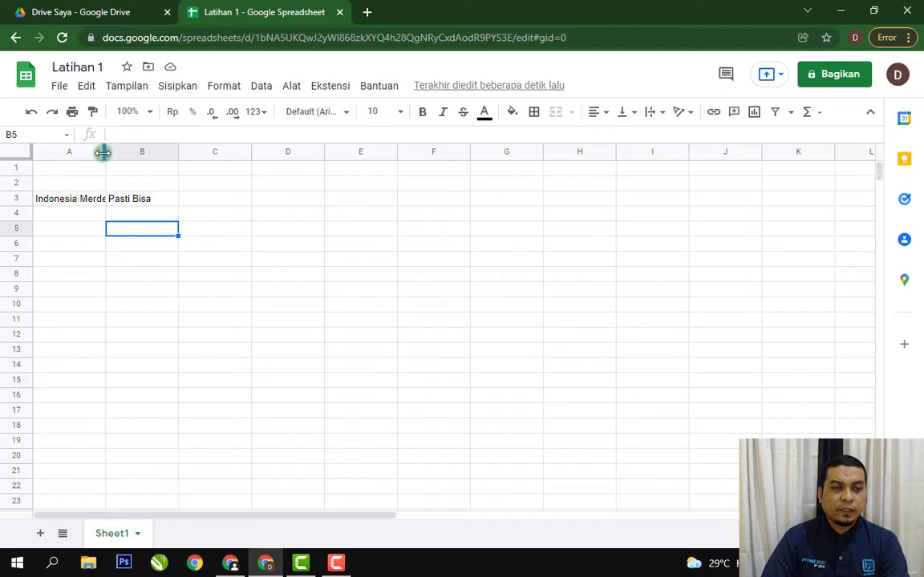
# Widen column A until the whole text in cell A3 fits inside the column.
pyautogui.moveTo(103, 153); pyautogui.dragTo(122, 152)
pyautogui.click(285, 273)
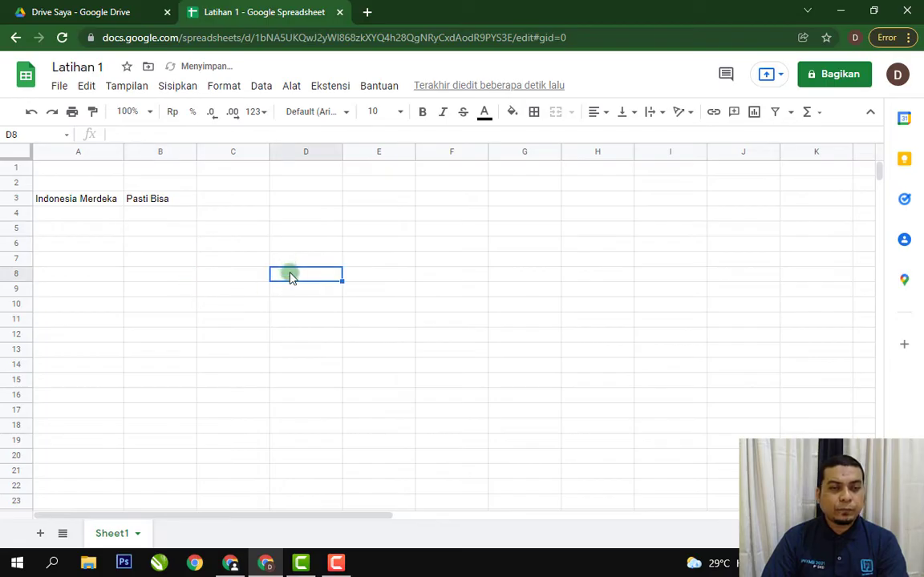
pyautogui.click(172, 309)
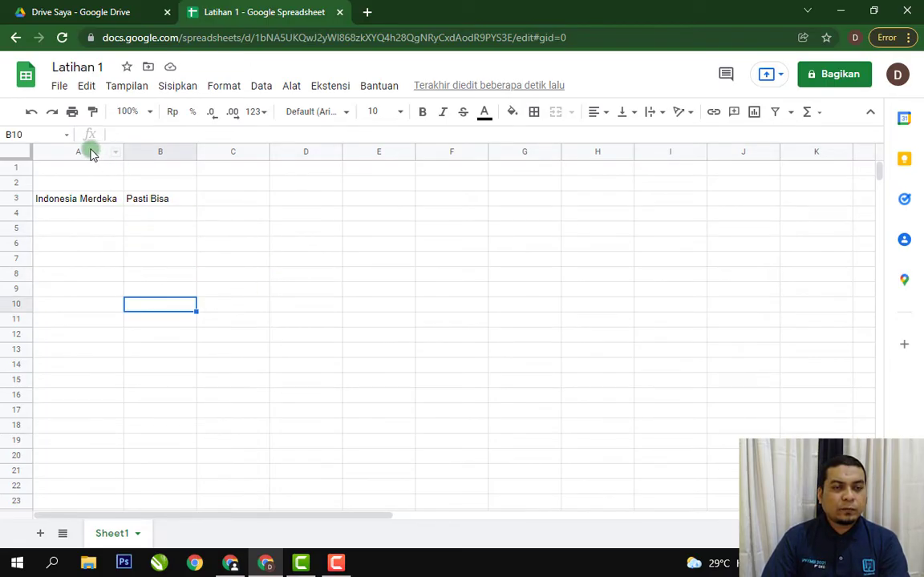
pyautogui.click(239, 233)
pyautogui.click(239, 289)
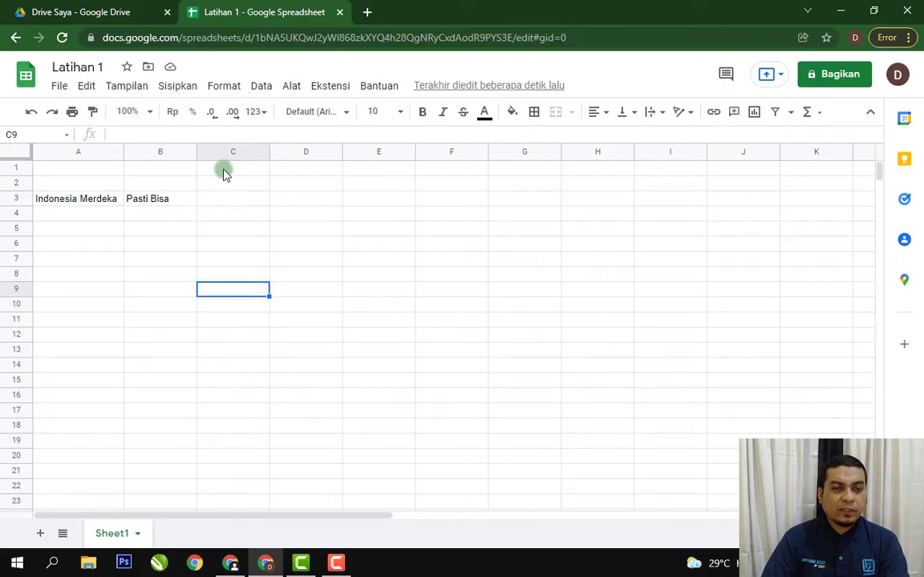
# Narrow columns C to F together to about half their width, then undo the resize.
pyautogui.moveTo(219, 155); pyautogui.dragTo(454, 155)
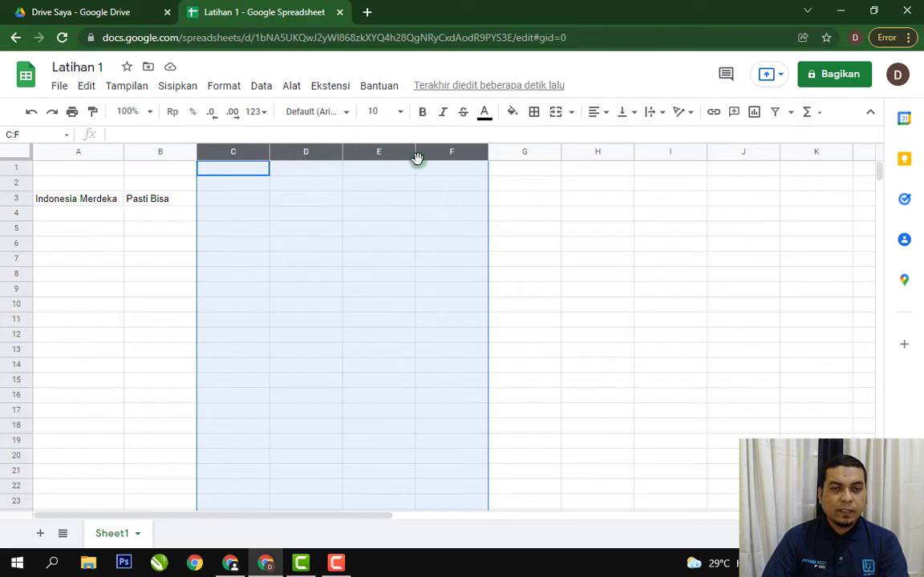
pyautogui.moveTo(415, 152); pyautogui.dragTo(377, 154)
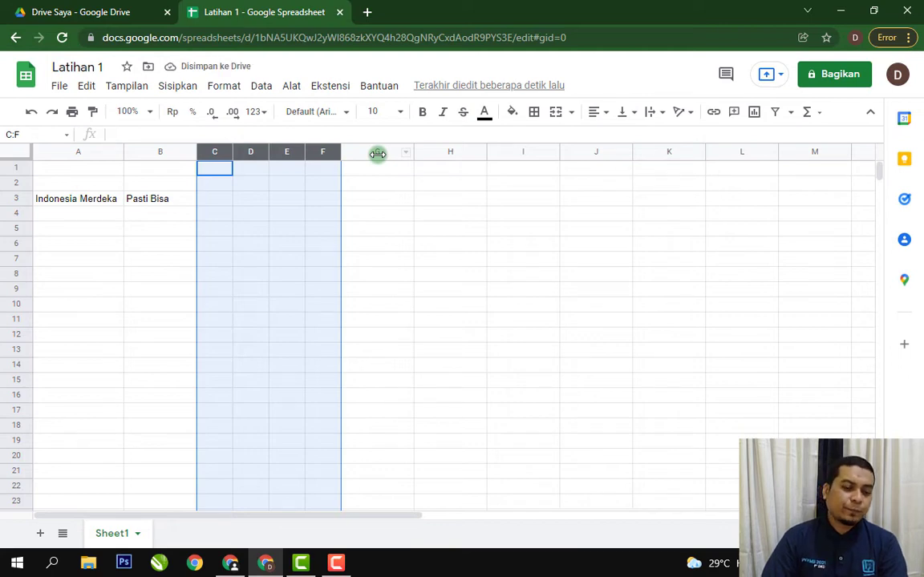
pyautogui.click(385, 200)
pyautogui.hotkey('ctrl', 'z')
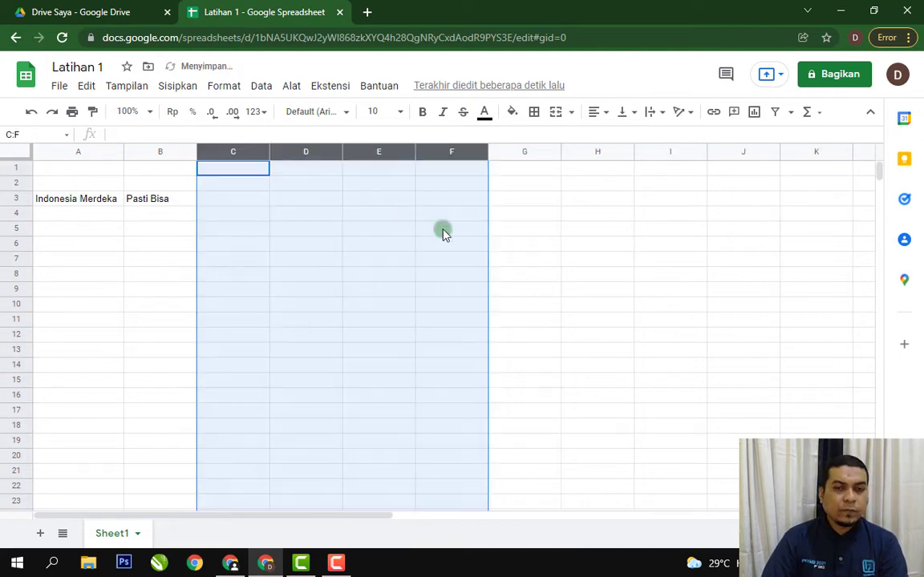
pyautogui.click(591, 260)
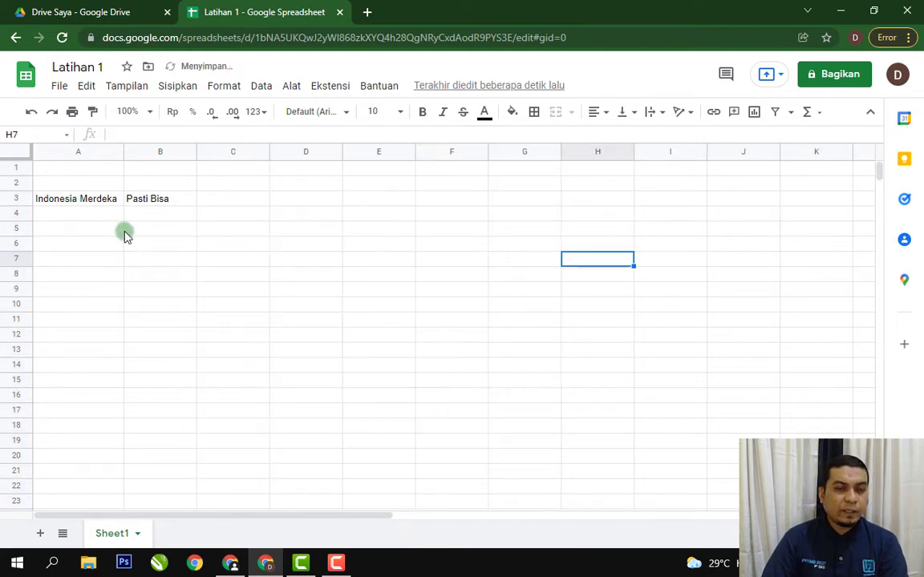
# Increase the height of rows 3 to 9 together, then undo the resize.
pyautogui.click(22, 199)
pyautogui.moveTo(24, 213); pyautogui.dragTo(24, 289)
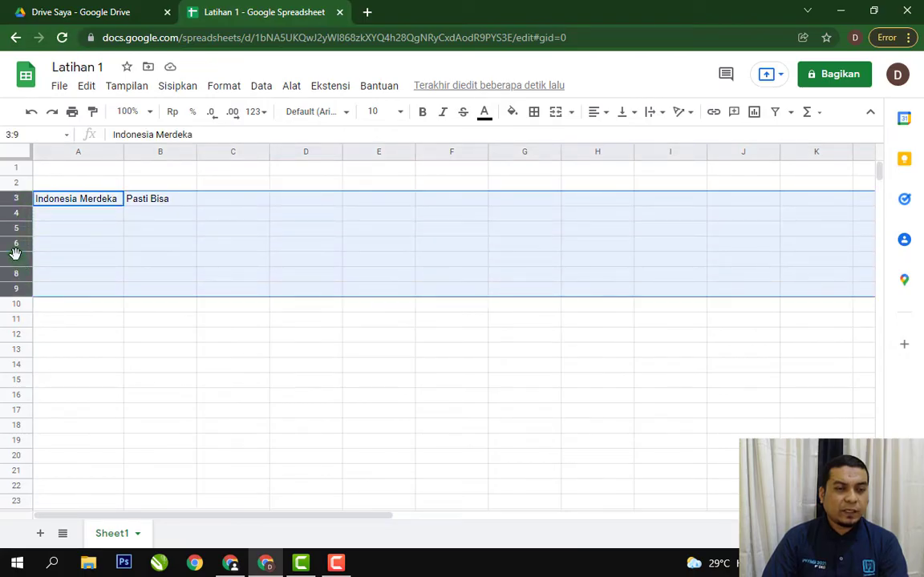
pyautogui.moveTo(15, 250)
pyautogui.mouseDown()
pyautogui.moveTo(16, 231)
pyautogui.moveTo(17, 258)
pyautogui.mouseUp()
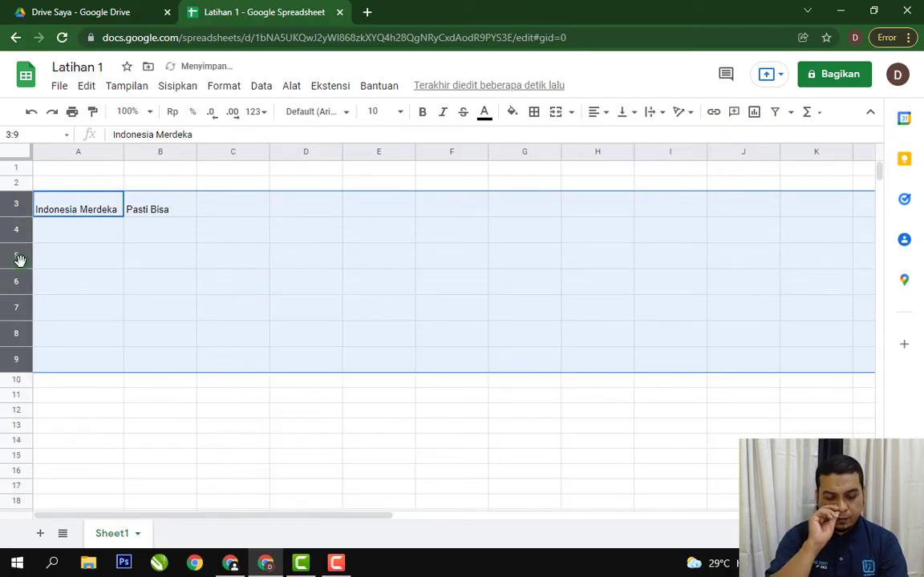
pyautogui.hotkey('ctrl', 'z')
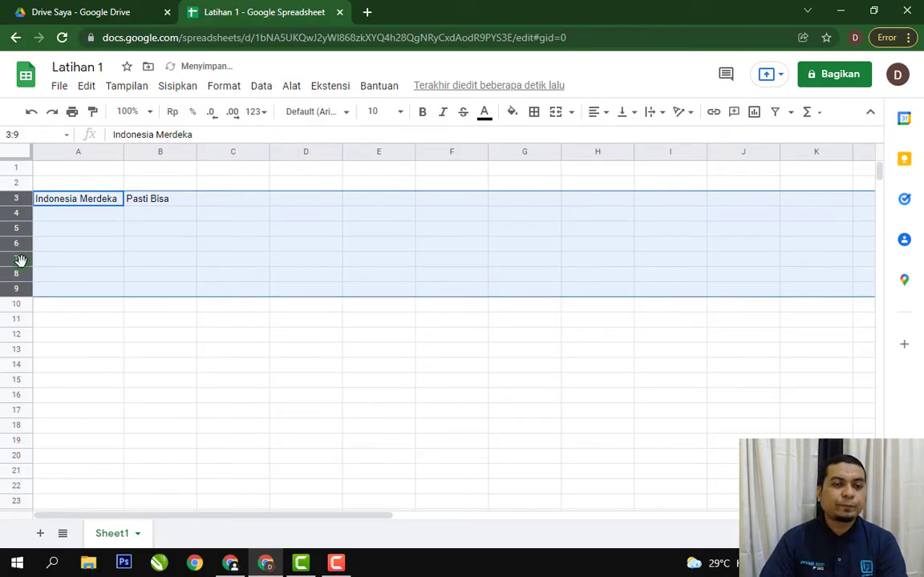
pyautogui.click(274, 379)
pyautogui.click(381, 212)
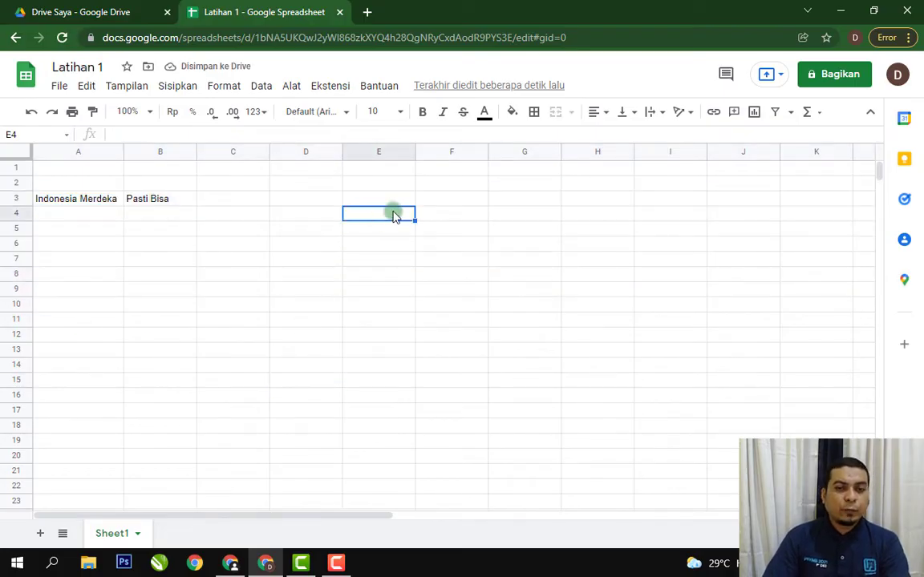
pyautogui.click(437, 202)
pyautogui.click(379, 258)
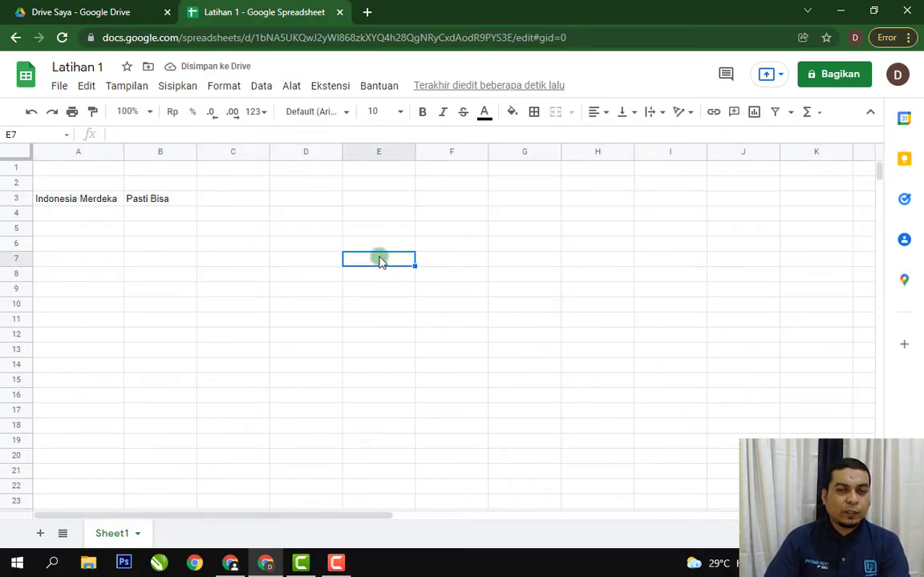
pyautogui.click(308, 200)
# Replace the text in cell A3 with the heading "No" and move on to cell B3.
pyautogui.click(91, 206)
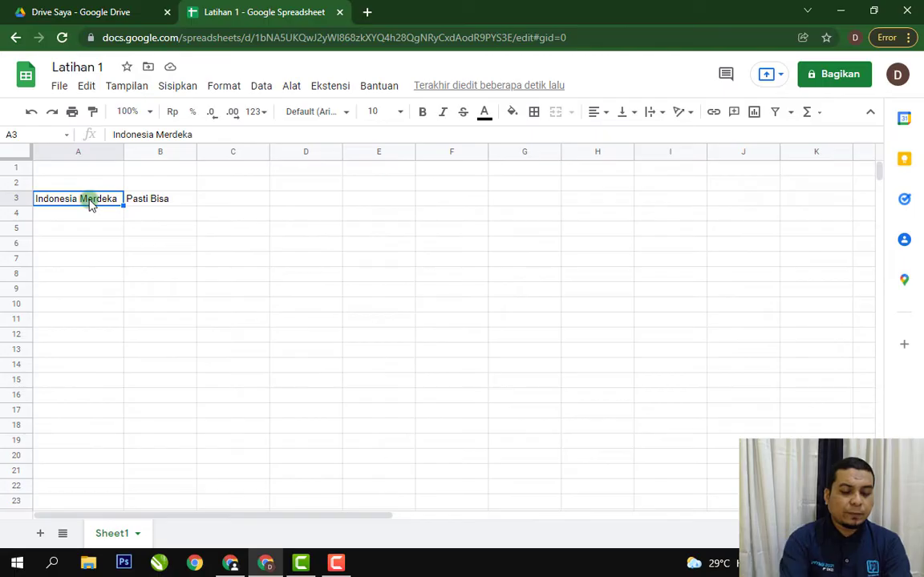
pyautogui.write('No')
pyautogui.press('Tab')
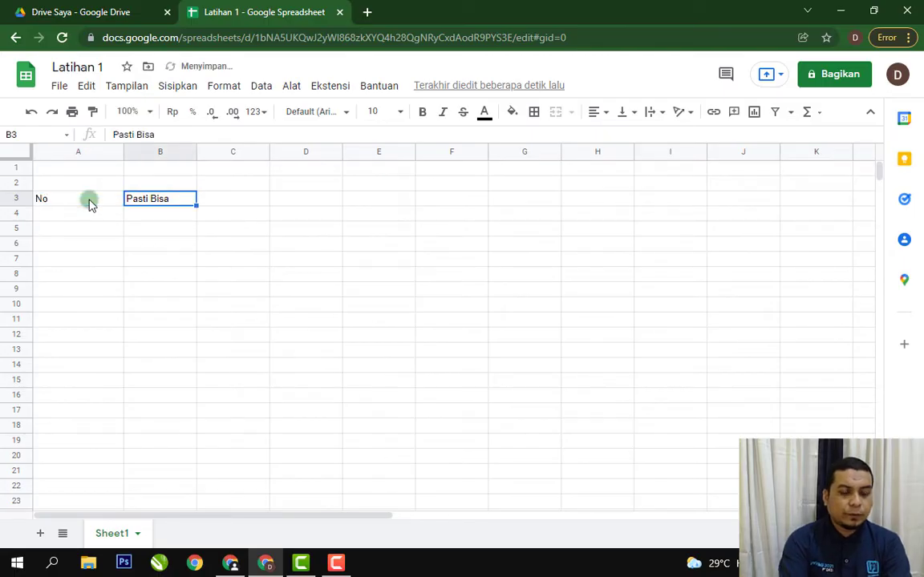
# Replace the text in cell B3 with the heading "Nama Mahasiwa".
pyautogui.write('NAMA')
pyautogui.press('BackSpace')
pyautogui.press('BackSpace')
pyautogui.press('BackSpace')
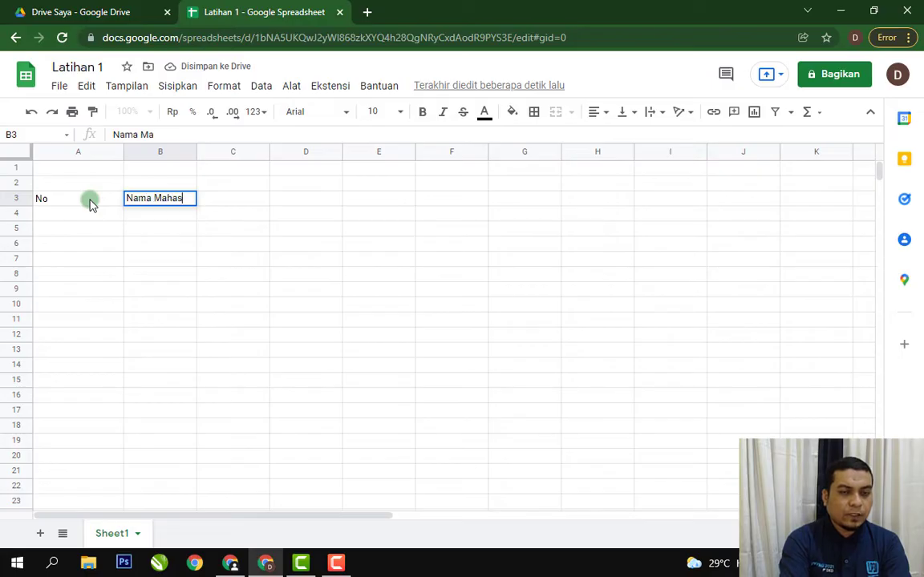
pyautogui.press('BackSpace')
pyautogui.press('BackSpace')
pyautogui.write('iwa')
pyautogui.press('Return')
# Insert the missing "s" in the heading in cell B3 so it reads "Nama Mahasiswa".
pyautogui.press('Up')
pyautogui.press('F2')
pyautogui.press('Left')
pyautogui.press('Left')
pyautogui.press('Left')
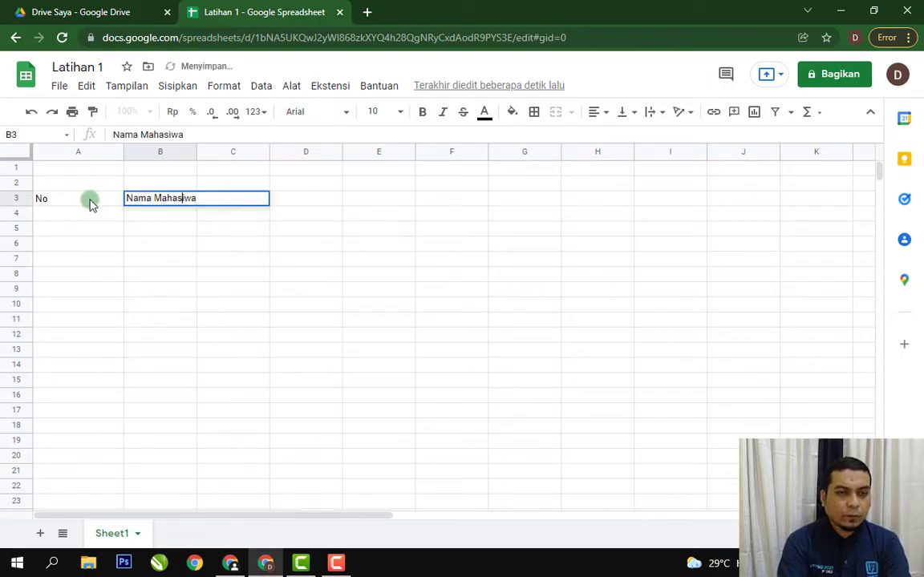
pyautogui.write('s')
pyautogui.press('Return')
# Enter the heading "Nilai" in cell C3.
pyautogui.press('Up')
pyautogui.press('Right')
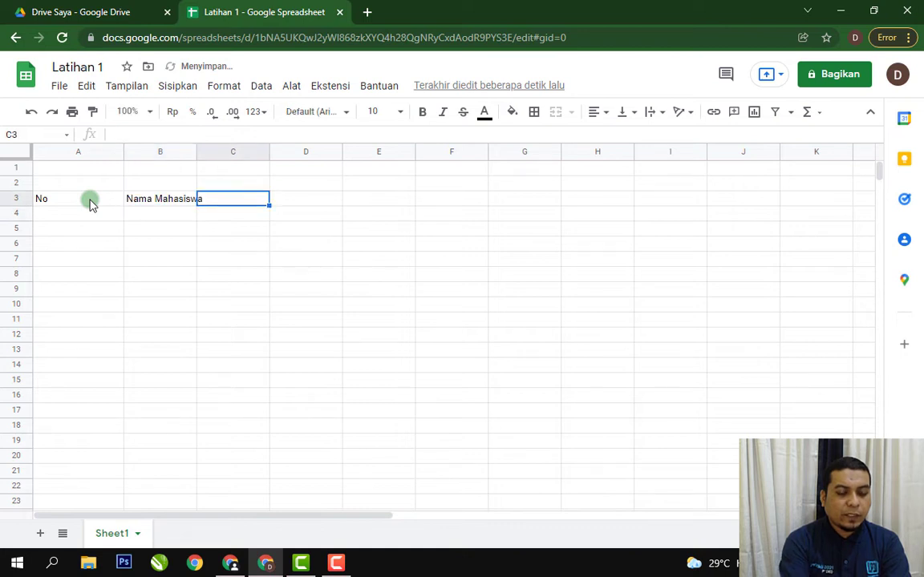
pyautogui.write('M')
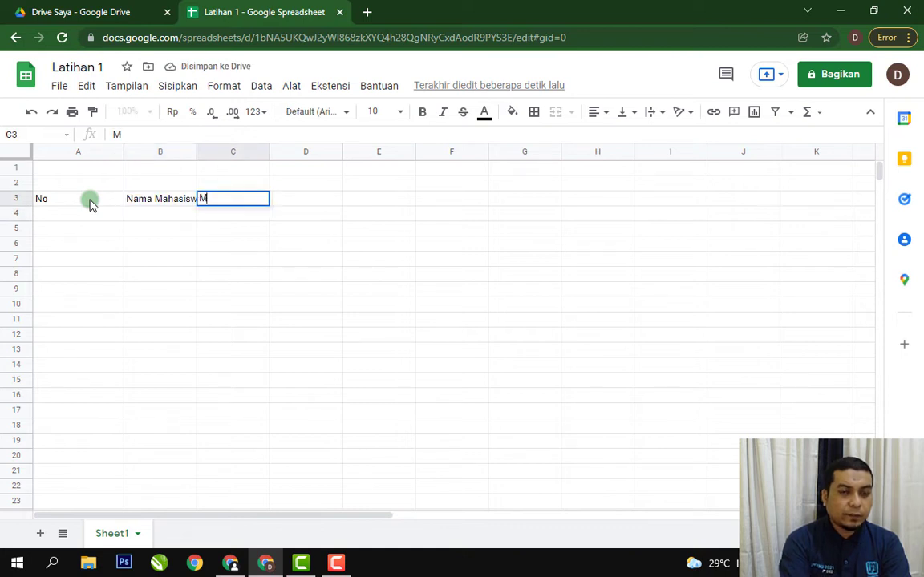
pyautogui.press('BackSpace')
pyautogui.write('Nilai')
pyautogui.press('Return')
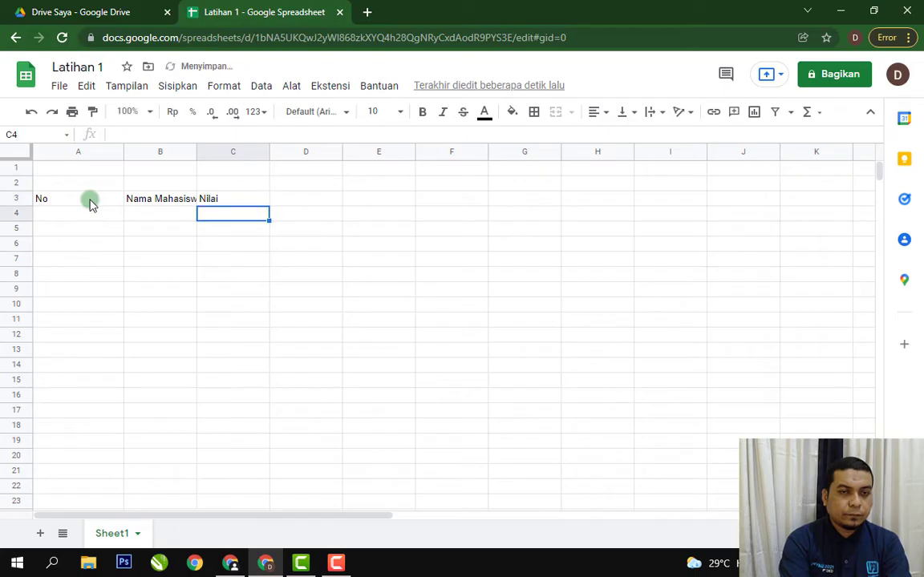
# Enter the subheadings "Word", "Excel" and "Power Point" in cells C4, D4 and E4.
pyautogui.write('Word')
pyautogui.press('Return')
pyautogui.press('Up')
pyautogui.press('Right')
pyautogui.write('Excel')
pyautogui.press('Return')
pyautogui.press('Up')
pyautogui.press('Right')
pyautogui.write('P')
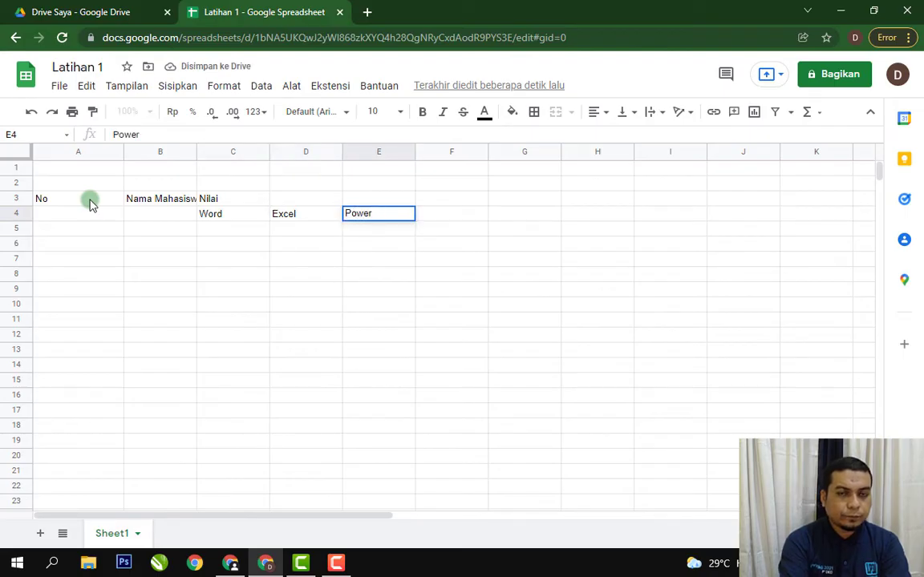
pyautogui.write('ower Point')
pyautogui.press('Return')
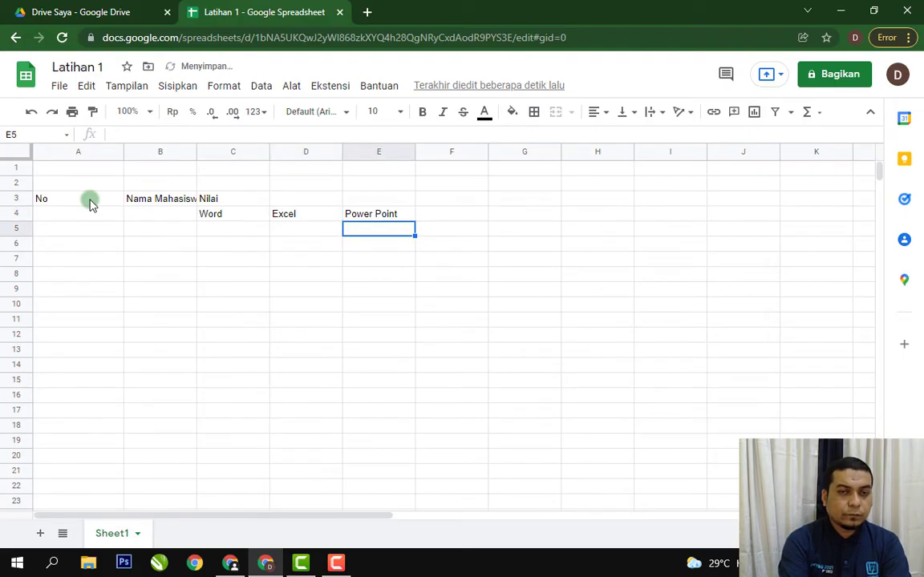
# Number the student rows 1 to 4 in cells A5 to A8.
pyautogui.press('Down')
pyautogui.press('Left')
pyautogui.press('Left')
pyautogui.press('Left')
pyautogui.press('Left')
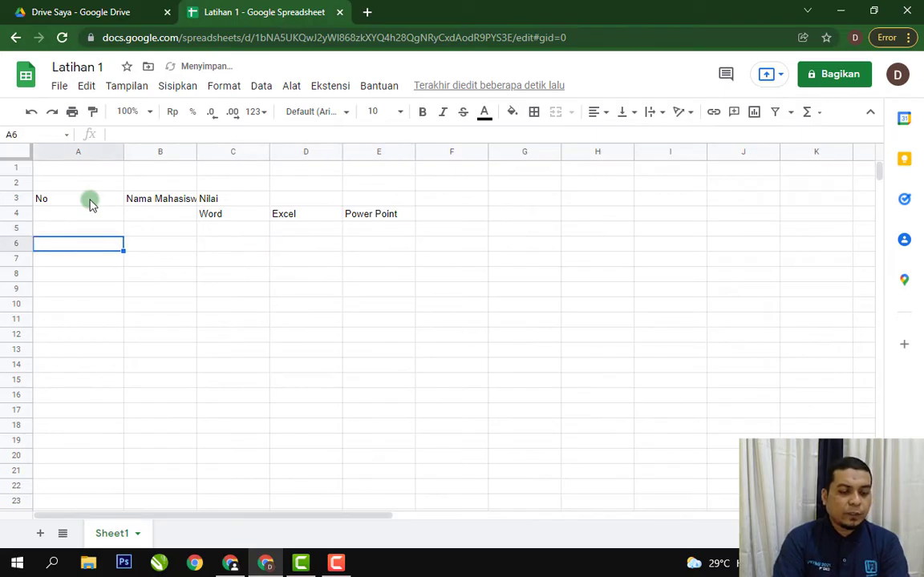
pyautogui.press('Up')
pyautogui.write('1')
pyautogui.press('Return')
pyautogui.write('2')
pyautogui.press('Return')
pyautogui.write('3')
pyautogui.press('Return')
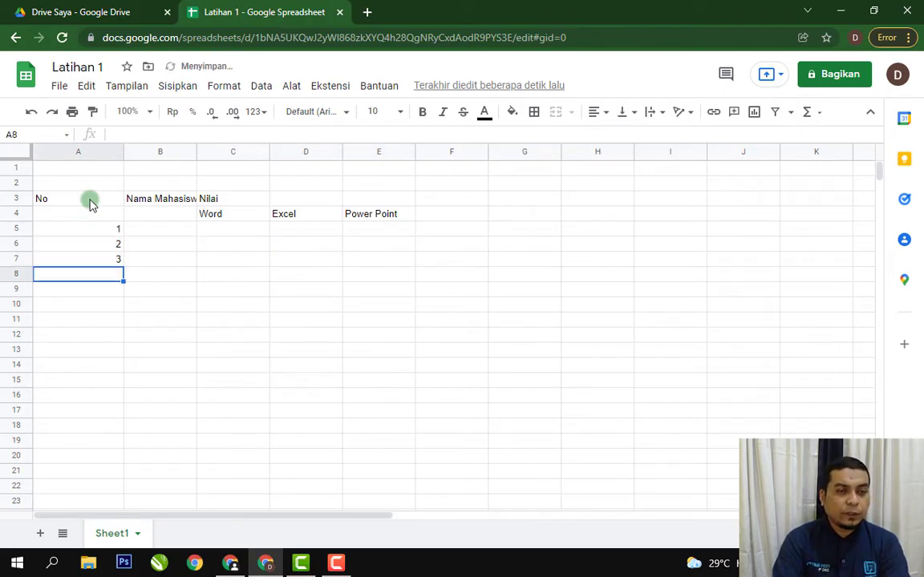
pyautogui.write('4')
pyautogui.press('Return')
# Enter the four students' names in cells B5 to B8 under the Nama Mahasiswa heading.
pyautogui.press('Up')
pyautogui.press('Up')
pyautogui.press('Up')
pyautogui.press('Up')
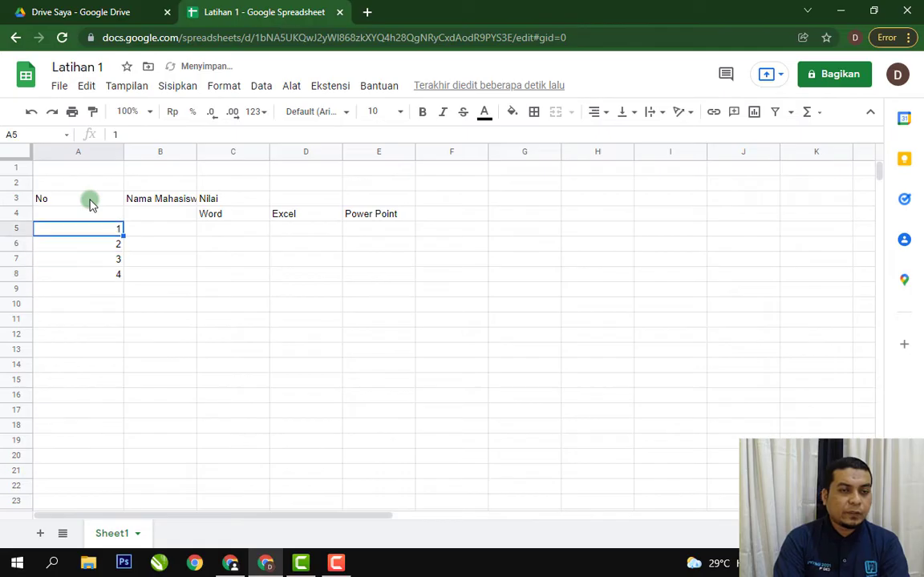
pyautogui.press('Right')
pyautogui.write('Deddy')
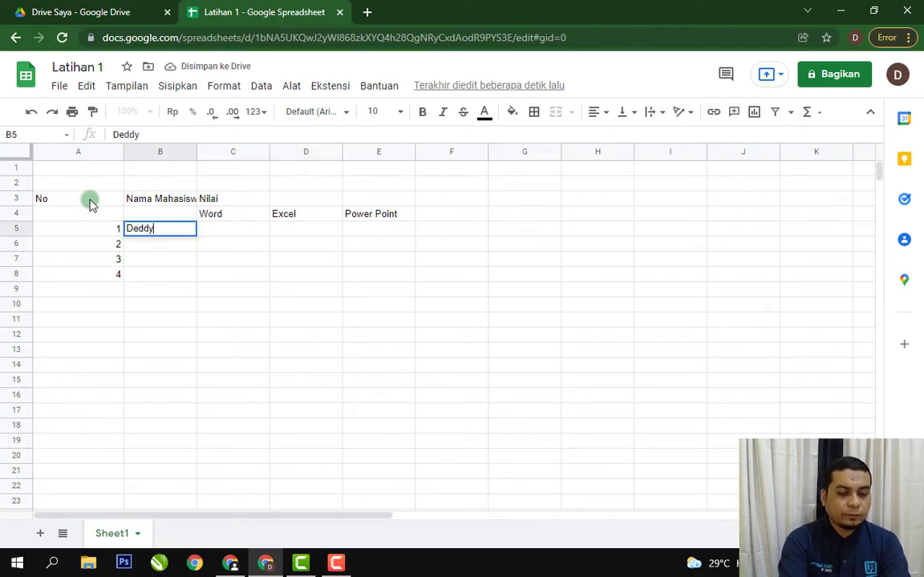
pyautogui.press('Return')
pyautogui.write('Nina')
pyautogui.press('Return')
pyautogui.write('Rika')
pyautogui.press('Return')
pyautogui.write('Sinta')
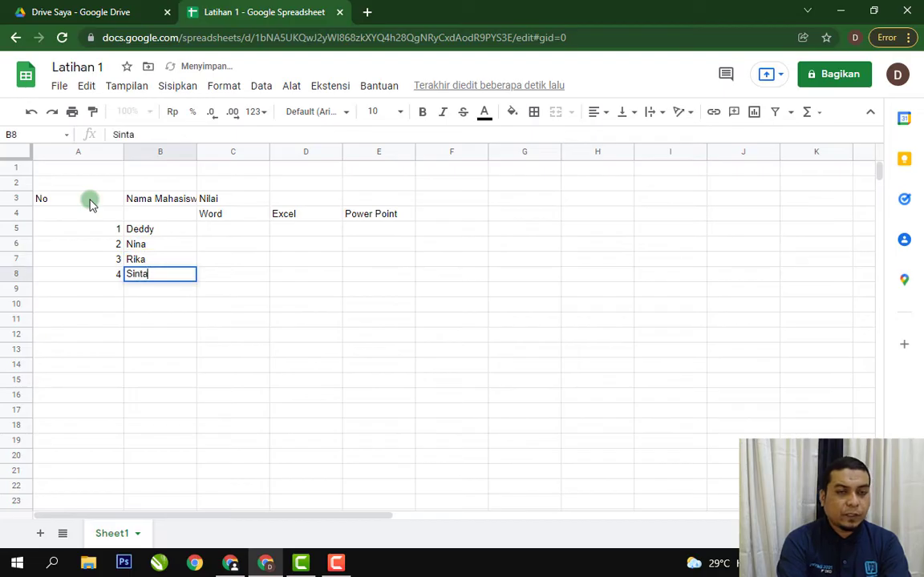
pyautogui.press('Return')
# Enter the first student's scores in row 5: Word 50, Excel 60 and Power Point 70.
pyautogui.press('Up')
pyautogui.press('Up')
pyautogui.press('Up')
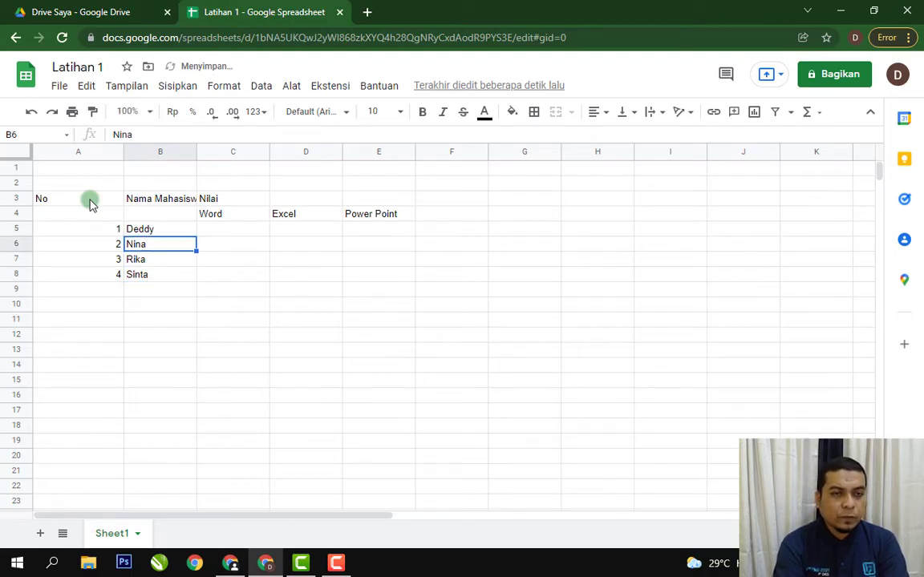
pyautogui.press('Up')
pyautogui.press('Right')
pyautogui.write('50')
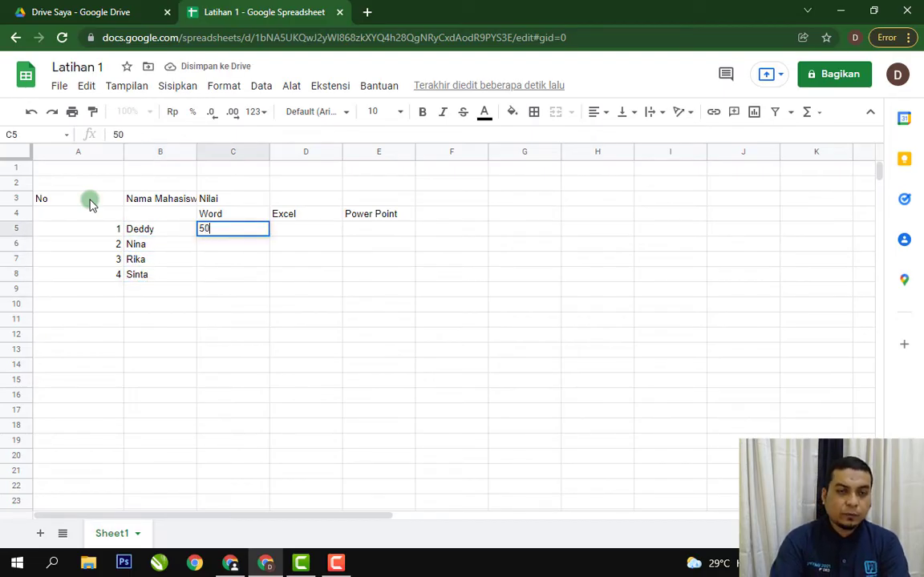
pyautogui.press('Return')
pyautogui.press('Up')
pyautogui.press('Right')
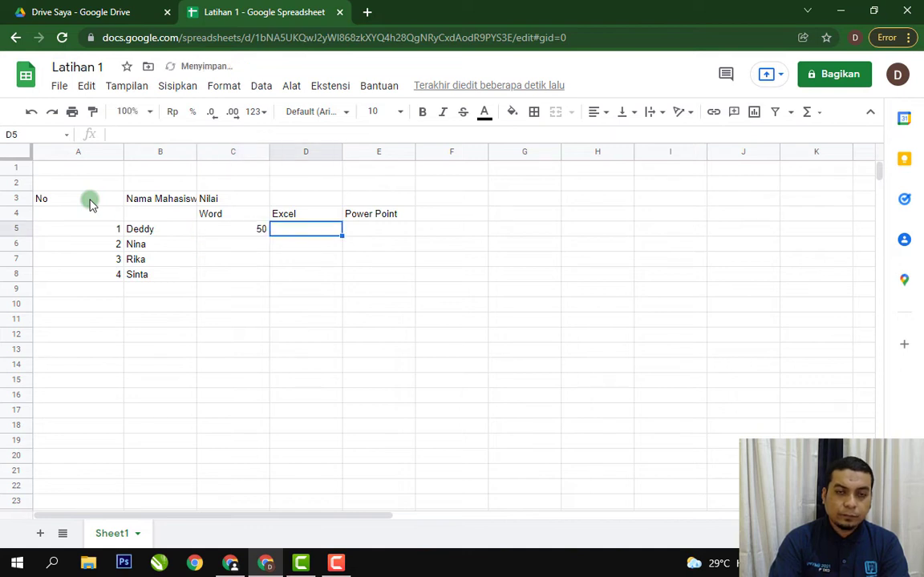
pyautogui.write('60')
pyautogui.press('Return')
pyautogui.press('Up')
pyautogui.press('Right')
pyautogui.write('70')
pyautogui.press('Return')
# Enter the second student's scores in row 6: Word 80 and Excel 50.
pyautogui.press('Left')
pyautogui.press('Left')
pyautogui.write('80')
pyautogui.press('Tab')
pyautogui.write('50')
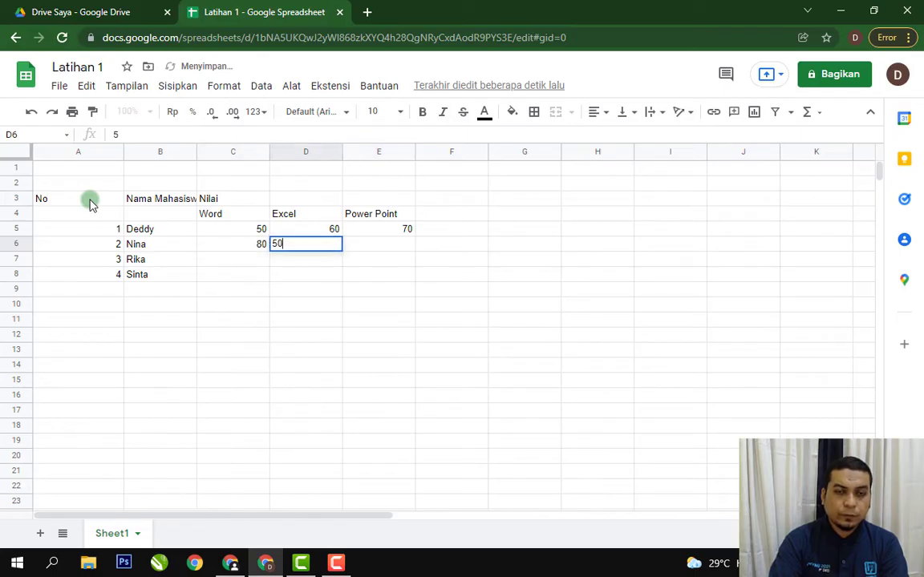
# Copy the Power Point score from cell E5 into cells E6 to E8.
pyautogui.press('Up')
pyautogui.press('Right')
pyautogui.hotkey('ctrl', 'c')
pyautogui.press('Down')
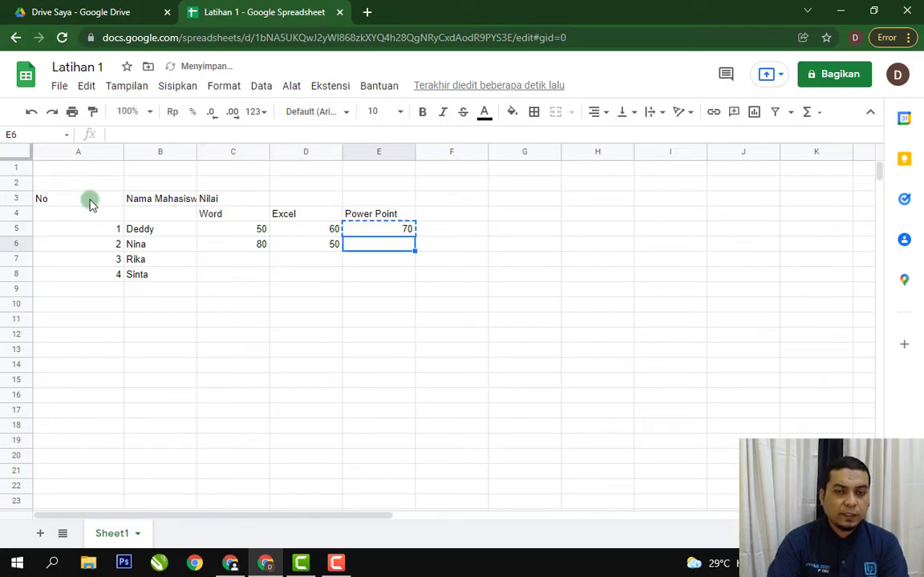
pyautogui.hotkey('ctrl', 'Down')
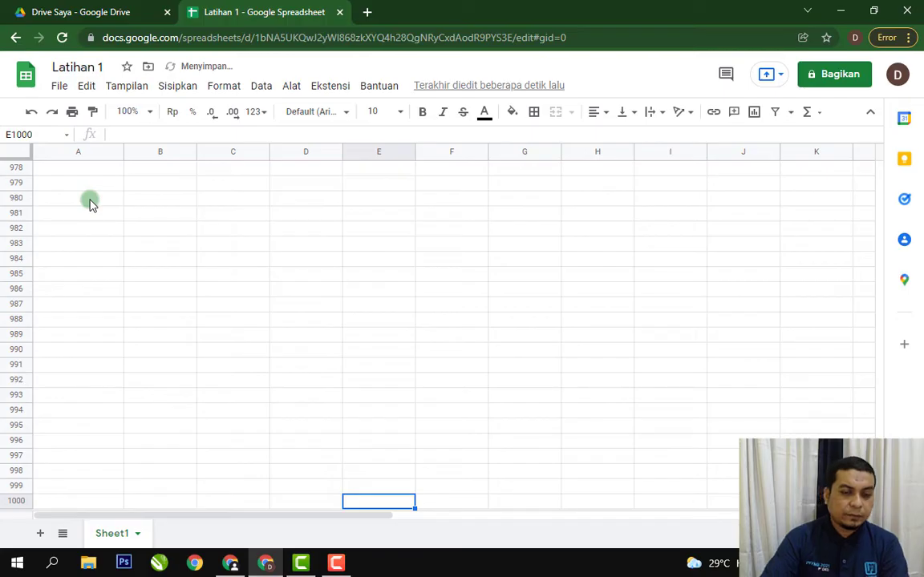
pyautogui.hotkey('ctrl', 'Up')
pyautogui.hotkey('ctrl', 'c')
pyautogui.press('Down')
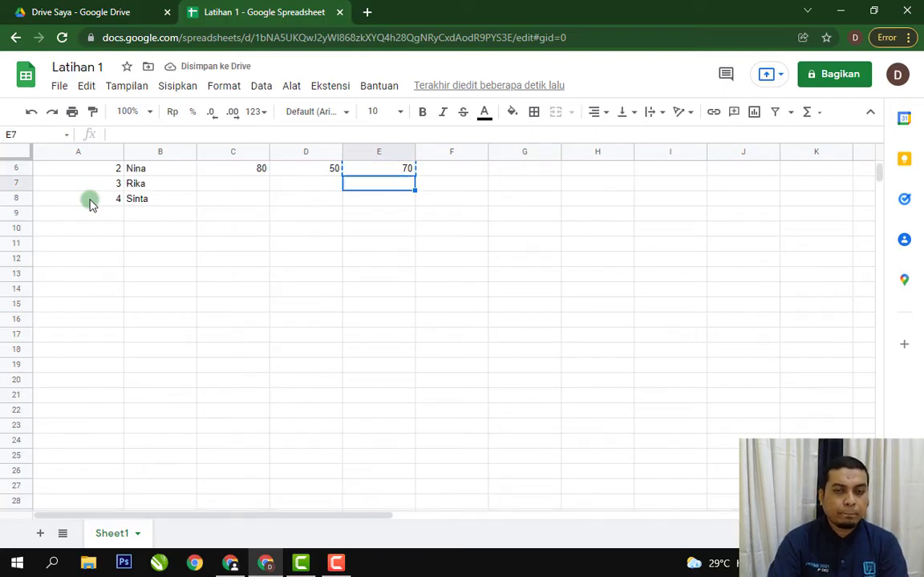
pyautogui.hotkey('shift', 'Down')
pyautogui.hotkey('ctrl', 'v')
# Copy the Word and Excel scores from C5:D5 into rows 7 and 8.
pyautogui.press('Up')
pyautogui.press('Up')
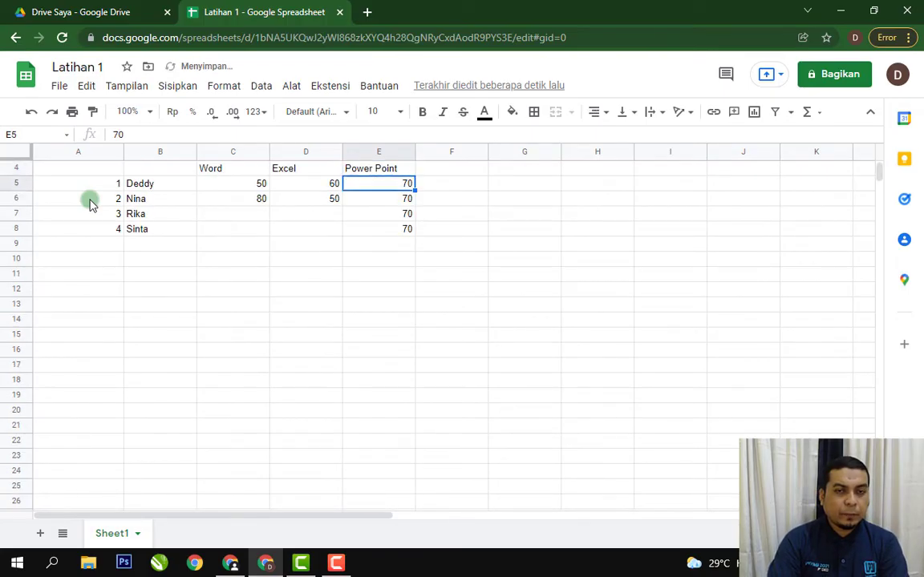
pyautogui.press('Left')
pyautogui.press('Left')
pyautogui.press('Down')
pyautogui.press('Up')
pyautogui.hotkey('shift', 'Right')
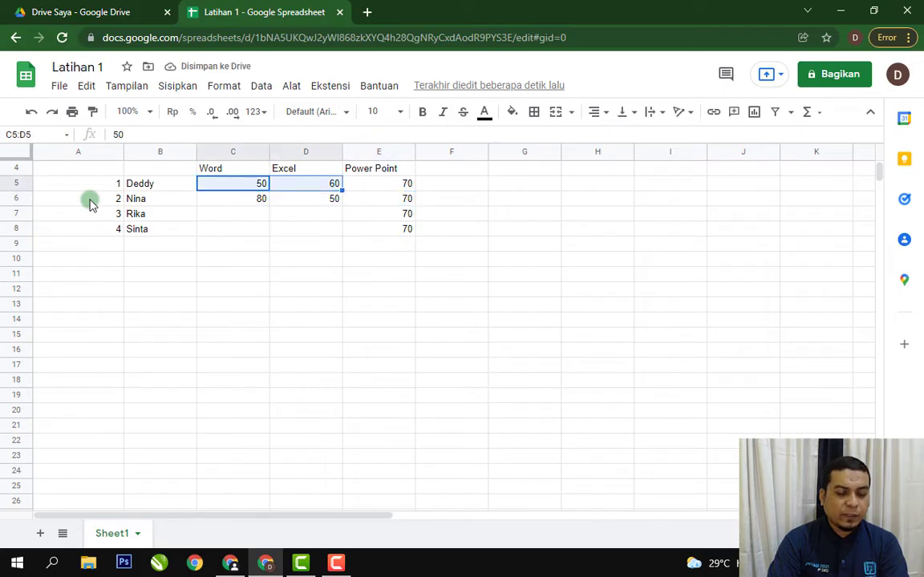
pyautogui.hotkey('ctrl', 'c')
pyautogui.press('Down')
pyautogui.press('Down')
pyautogui.hotkey('ctrl', 'v')
pyautogui.press('Down')
pyautogui.hotkey('ctrl', 'v')
# Change the Power Point scores to 90 in cell E6 and 80 in cell E7.
pyautogui.press('Up')
pyautogui.press('Right')
pyautogui.press('Right')
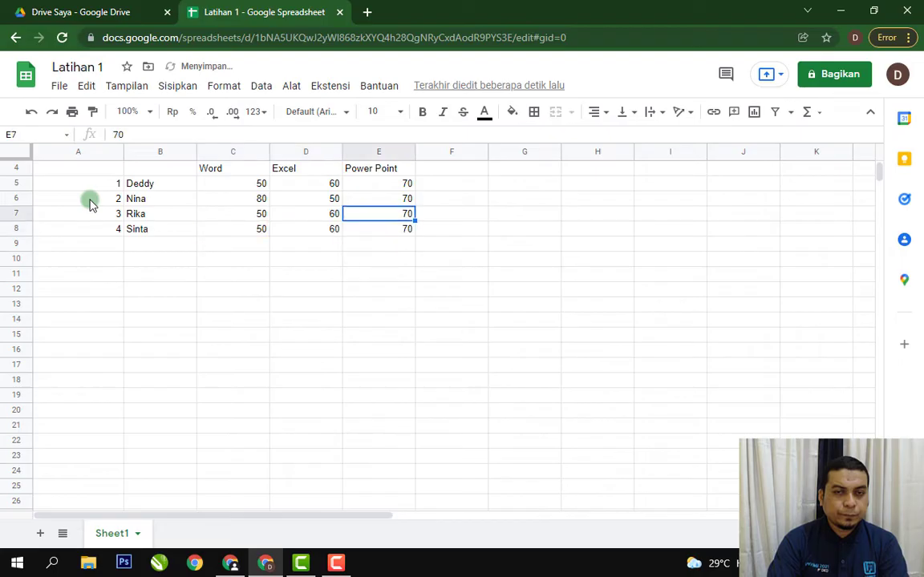
pyautogui.press('Up')
pyautogui.write('90')
pyautogui.press('Return')
pyautogui.write('80')
pyautogui.press('Return')
pyautogui.press('Up')
pyautogui.press('Up')
pyautogui.press('Up')
pyautogui.press('Up')
pyautogui.press('Up')
pyautogui.press('Up')
pyautogui.press('Up')
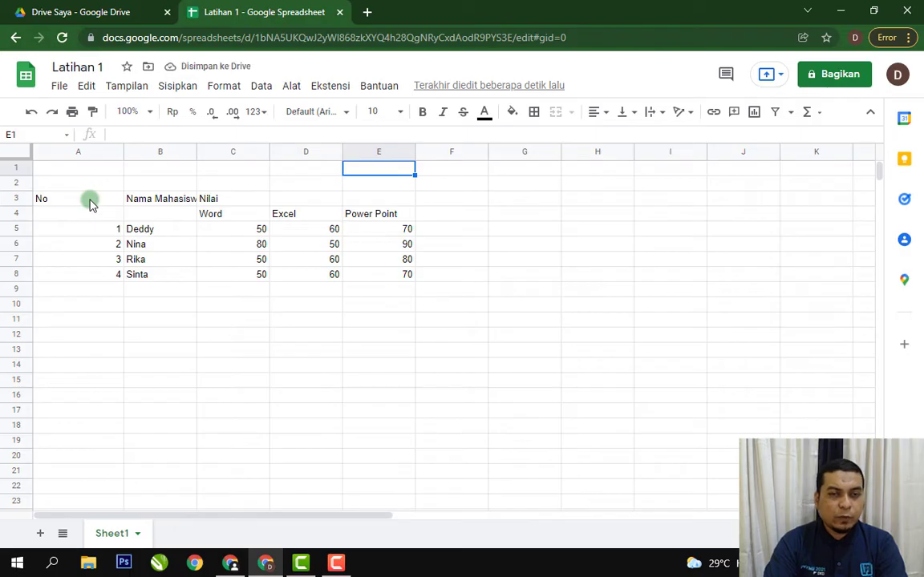
pyautogui.press('Down')
pyautogui.press('Down')
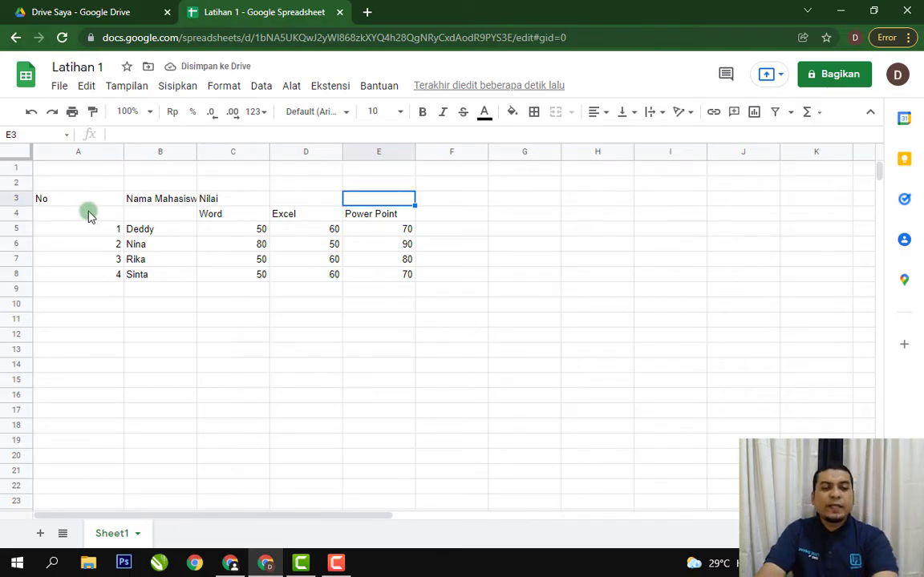
pyautogui.click(213, 380)
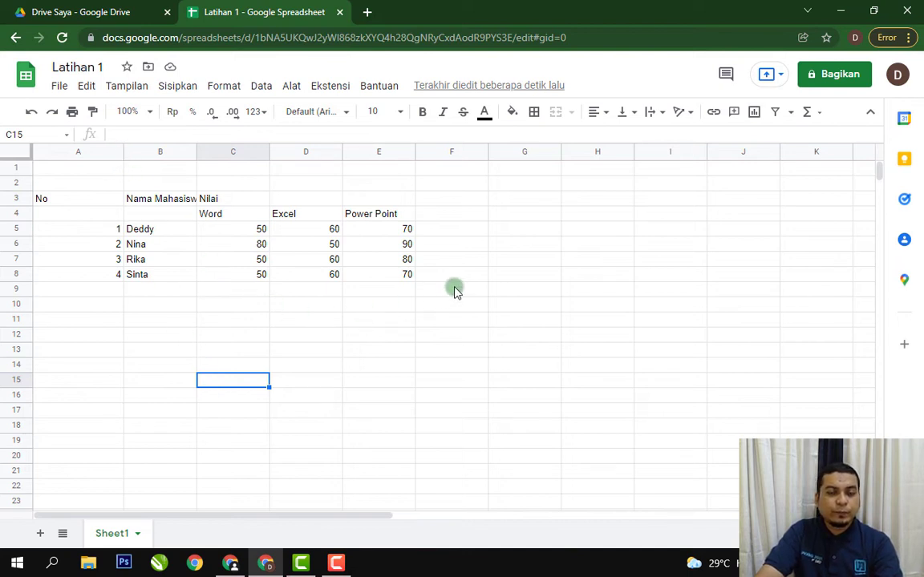
pyautogui.click(461, 231)
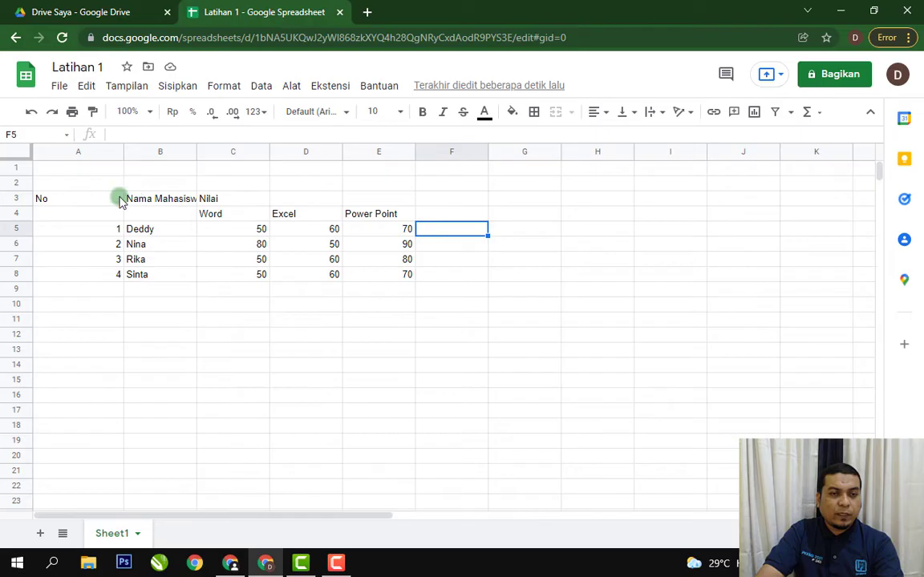
pyautogui.click(569, 215)
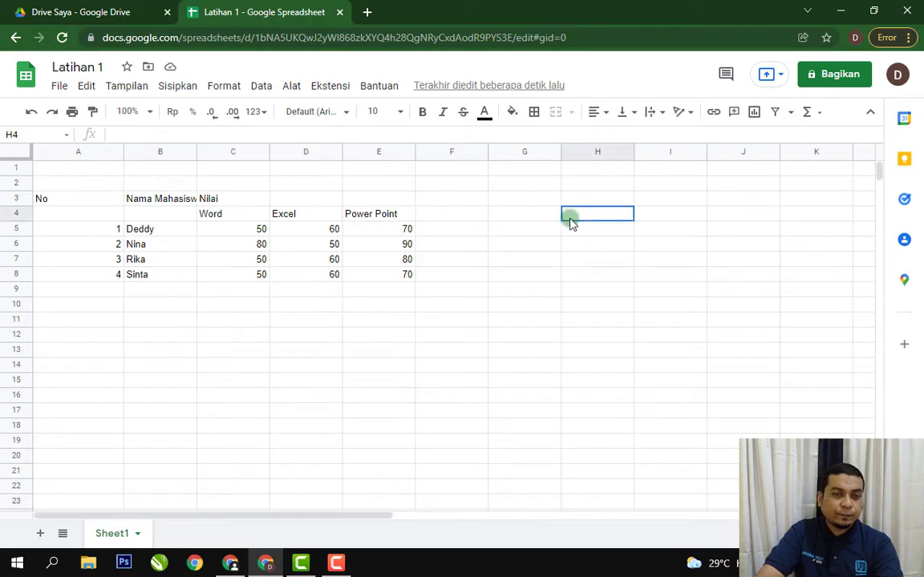
# Apply thin black borders to all cells of the table range A3:E8.
pyautogui.moveTo(84, 198); pyautogui.dragTo(383, 277)
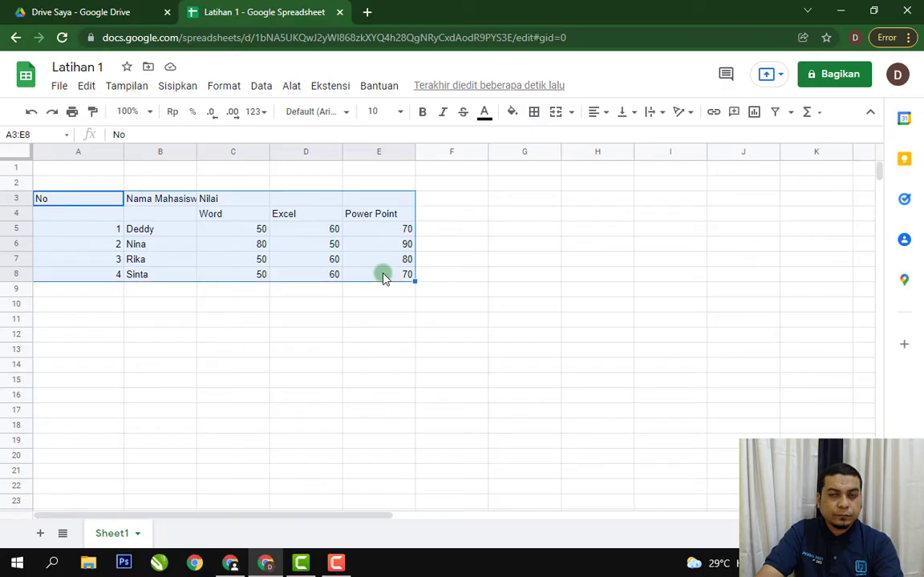
pyautogui.click(534, 113)
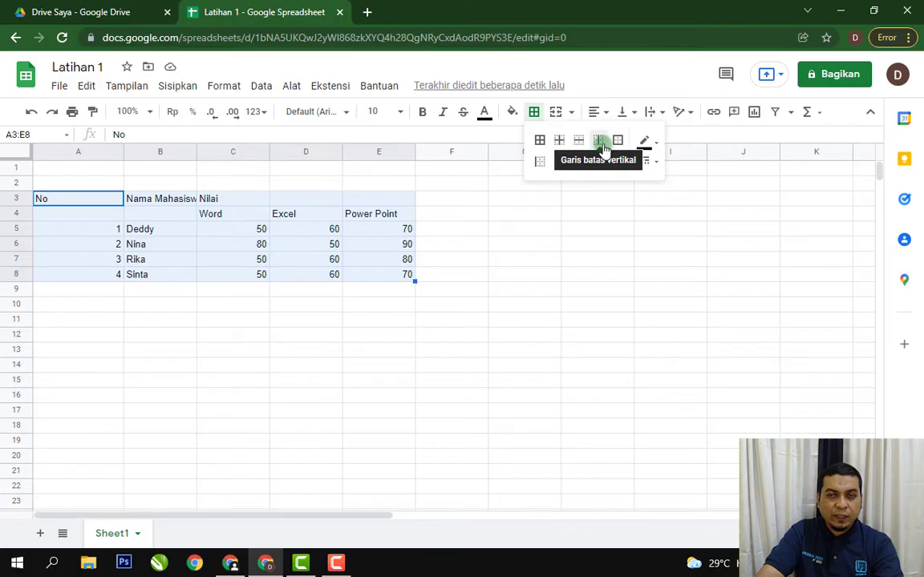
pyautogui.click(658, 146)
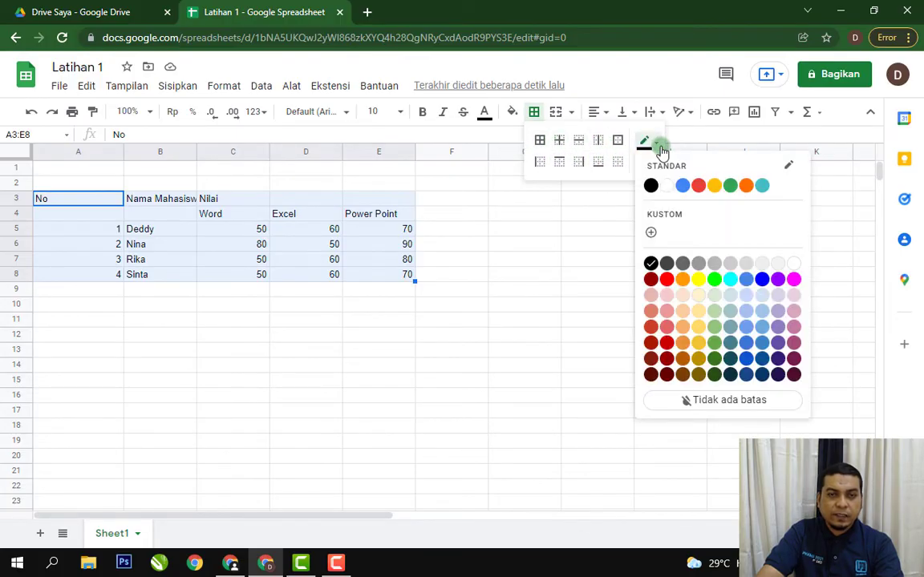
pyautogui.click(660, 149)
pyautogui.click(657, 165)
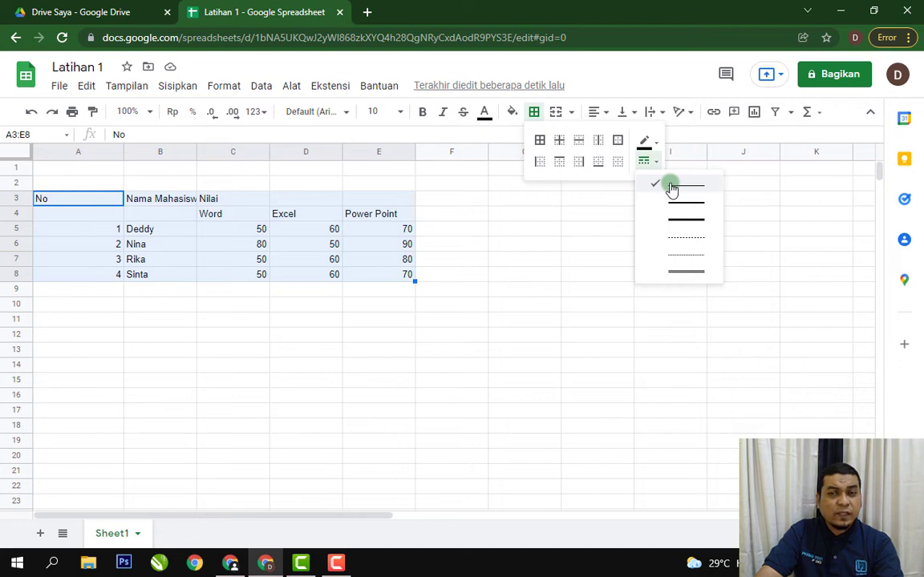
pyautogui.click(653, 166)
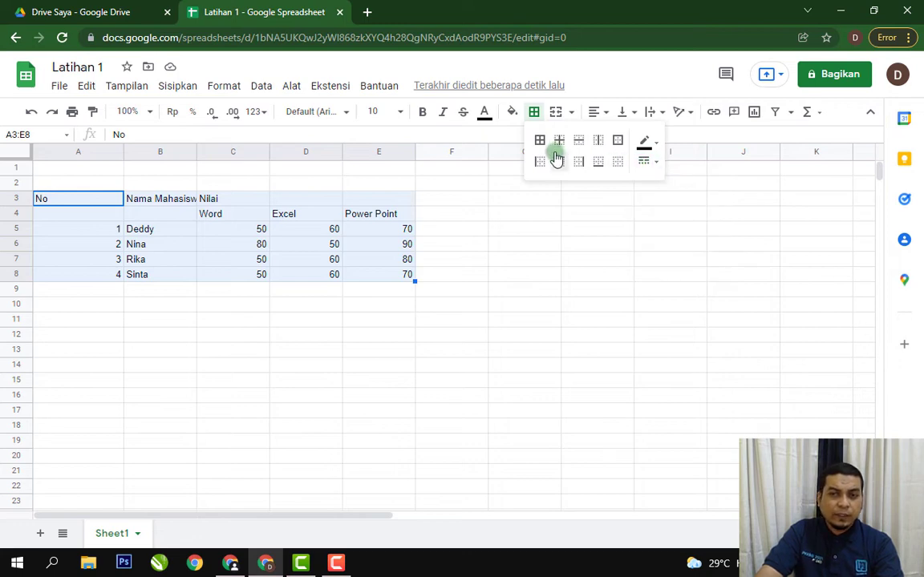
pyautogui.click(541, 141)
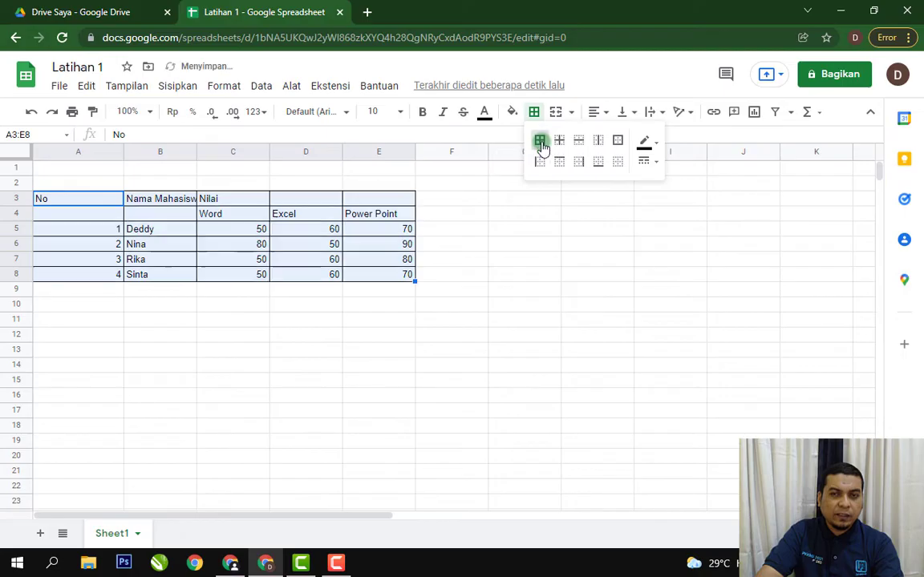
pyautogui.click(505, 261)
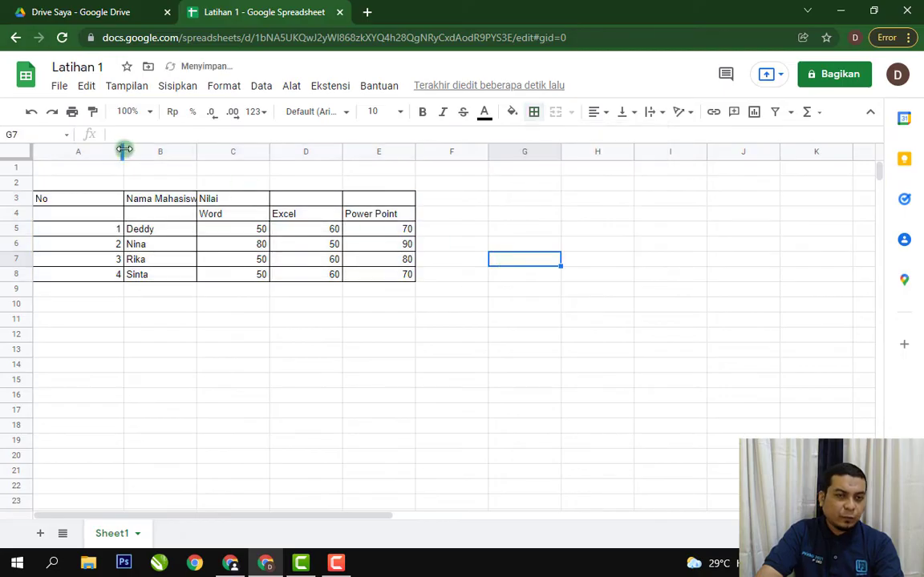
# Narrow column A to suit the row numbers and auto-fit column B to the Nama Mahasiswa heading.
pyautogui.moveTo(122, 150); pyautogui.dragTo(68, 151)
pyautogui.click(192, 318)
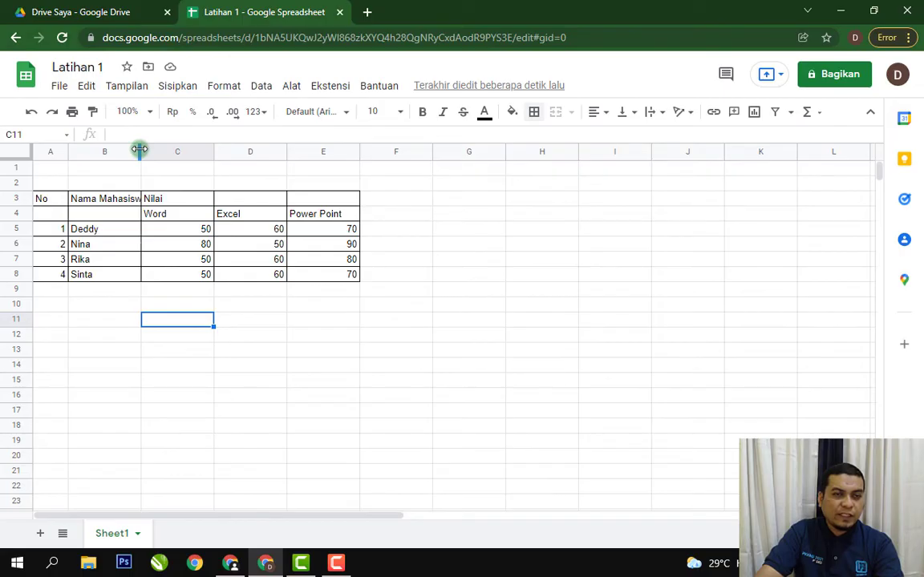
pyautogui.doubleClick(139, 150)
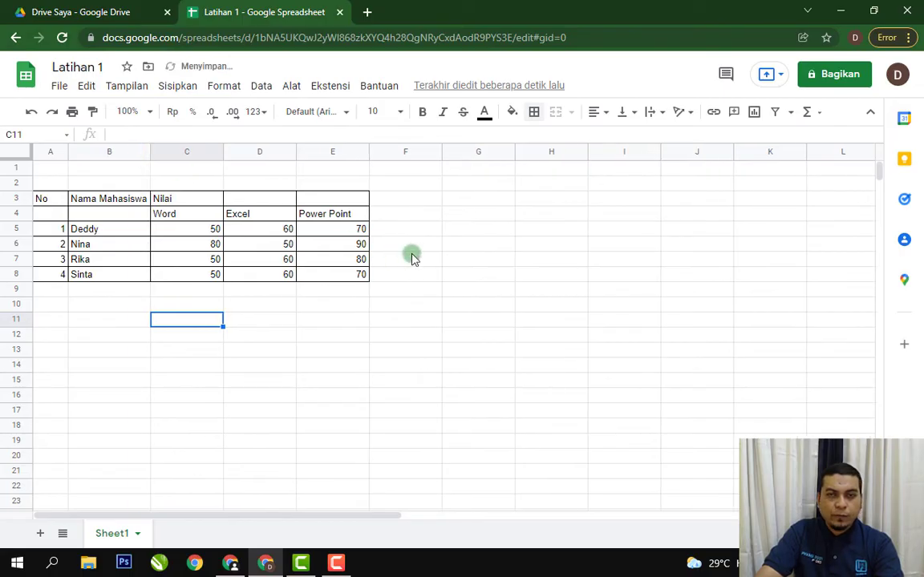
pyautogui.click(525, 234)
# Merge cells C3:E3 across the three score columns and centre the Nilai heading horizontally.
pyautogui.moveTo(206, 200); pyautogui.dragTo(310, 192)
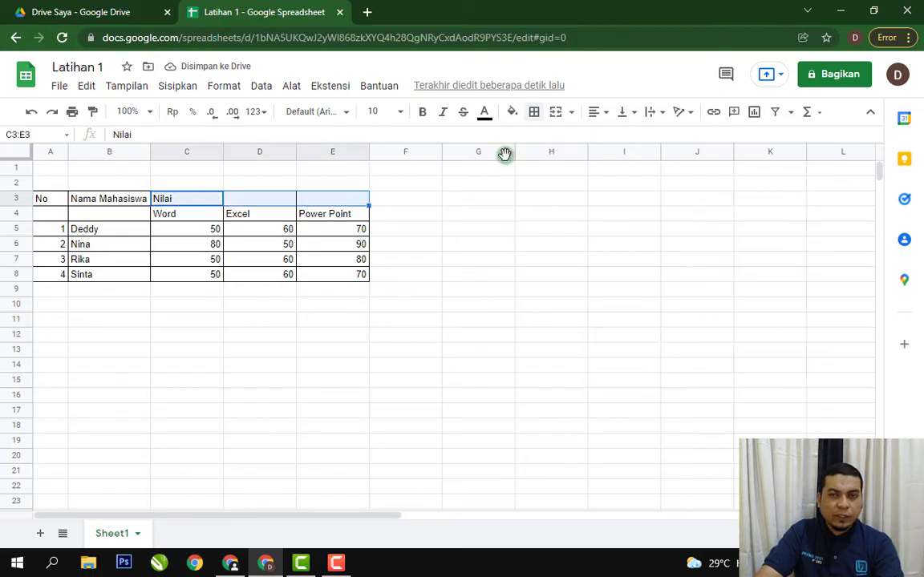
pyautogui.click(572, 114)
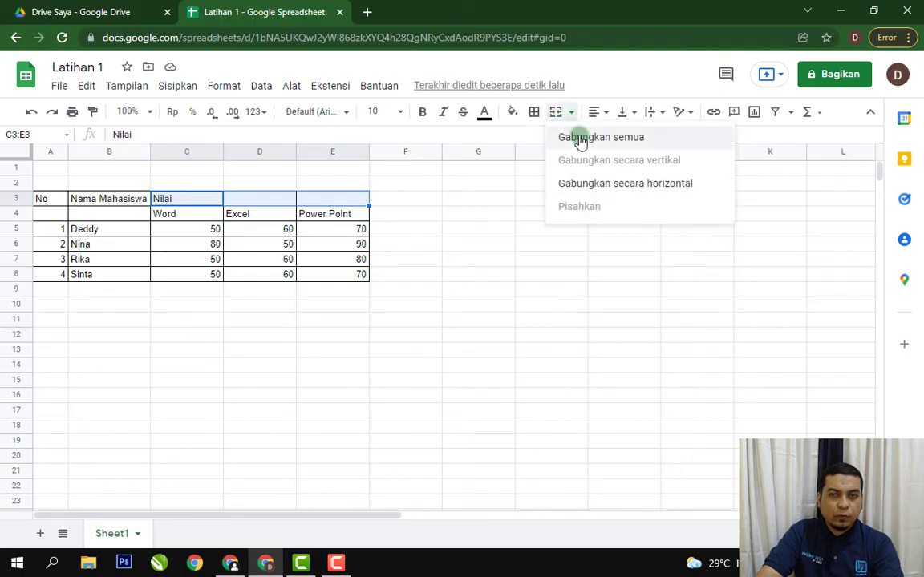
pyautogui.click(590, 137)
pyautogui.click(522, 261)
pyautogui.click(329, 200)
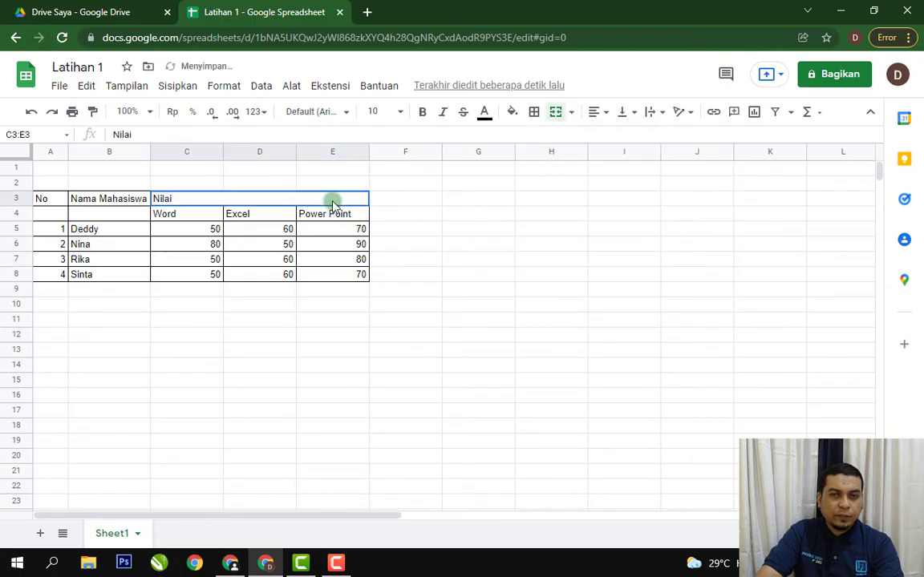
pyautogui.click(598, 113)
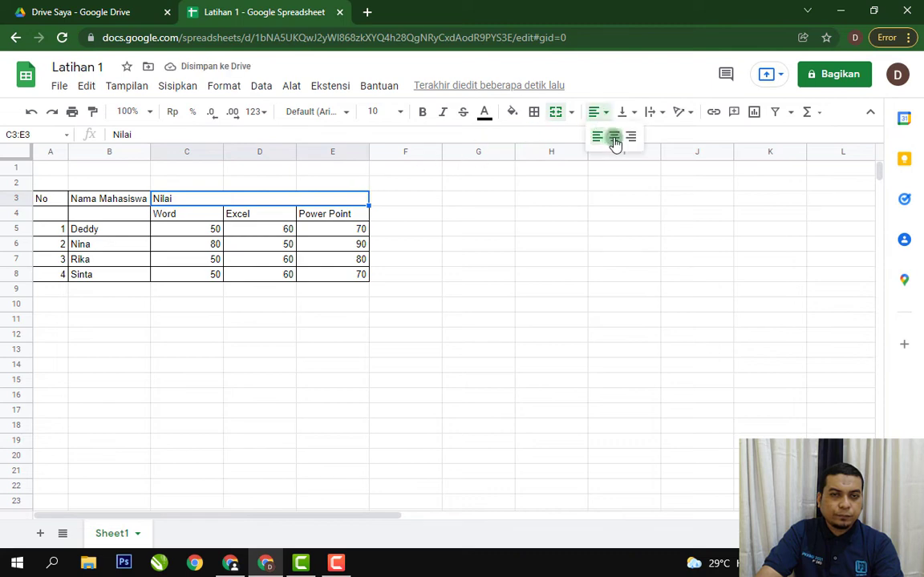
pyautogui.click(612, 138)
pyautogui.click(553, 214)
# Merge B3:B4 for the Nama Mahasiswa heading and A3:A4 for the No heading.
pyautogui.moveTo(141, 205); pyautogui.dragTo(140, 210)
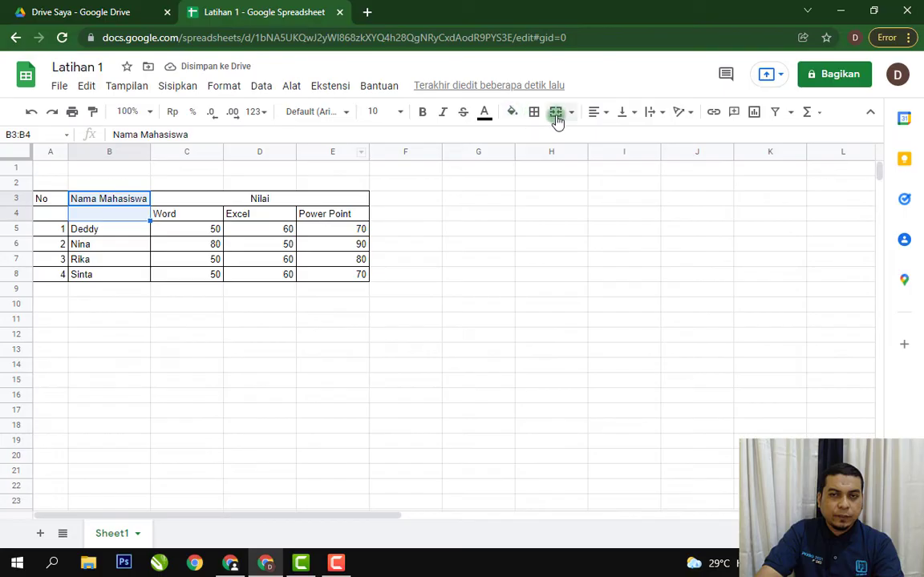
pyautogui.click(555, 114)
pyautogui.click(550, 183)
pyautogui.moveTo(60, 199); pyautogui.dragTo(56, 207)
pyautogui.click(557, 114)
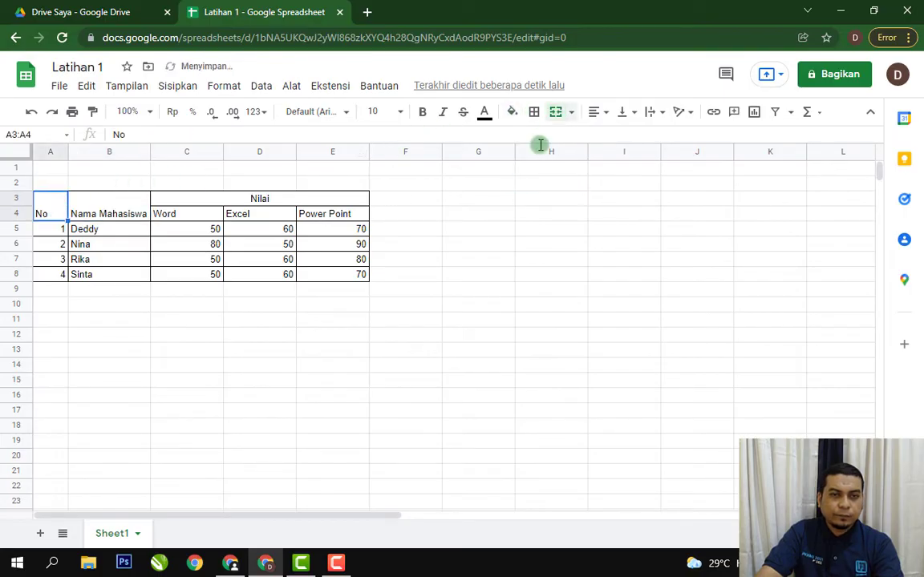
pyautogui.click(522, 198)
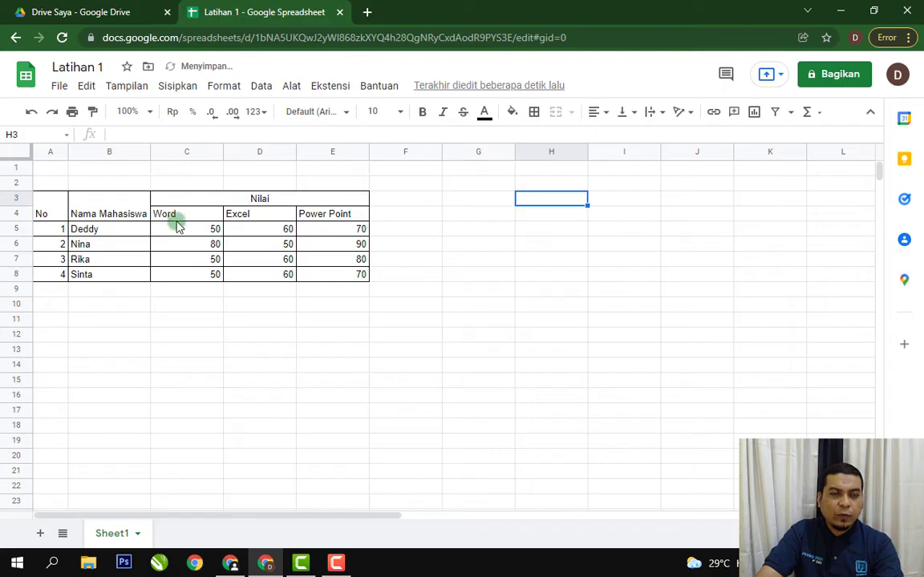
pyautogui.click(125, 210)
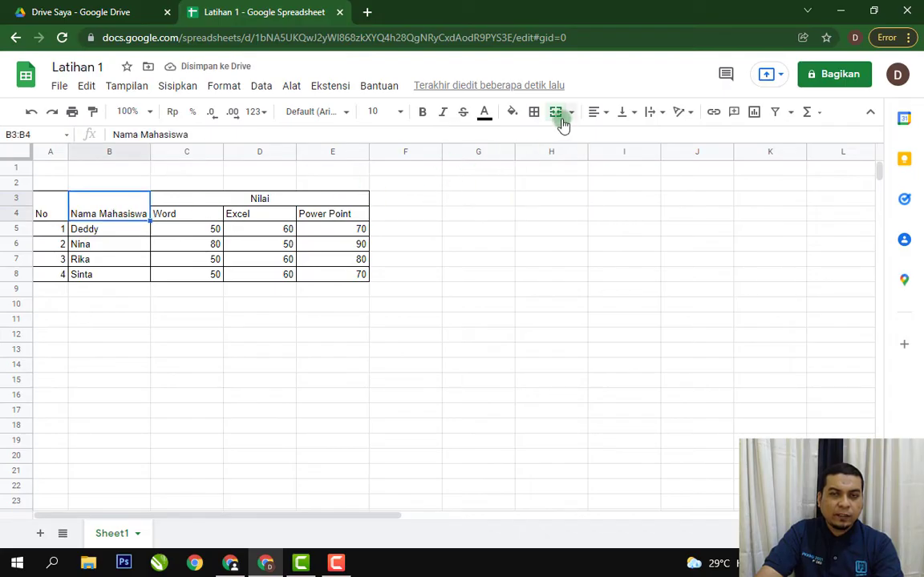
pyautogui.click(532, 243)
# Centre the contents of the whole table range A3:E8 horizontally.
pyautogui.moveTo(47, 202); pyautogui.dragTo(308, 278)
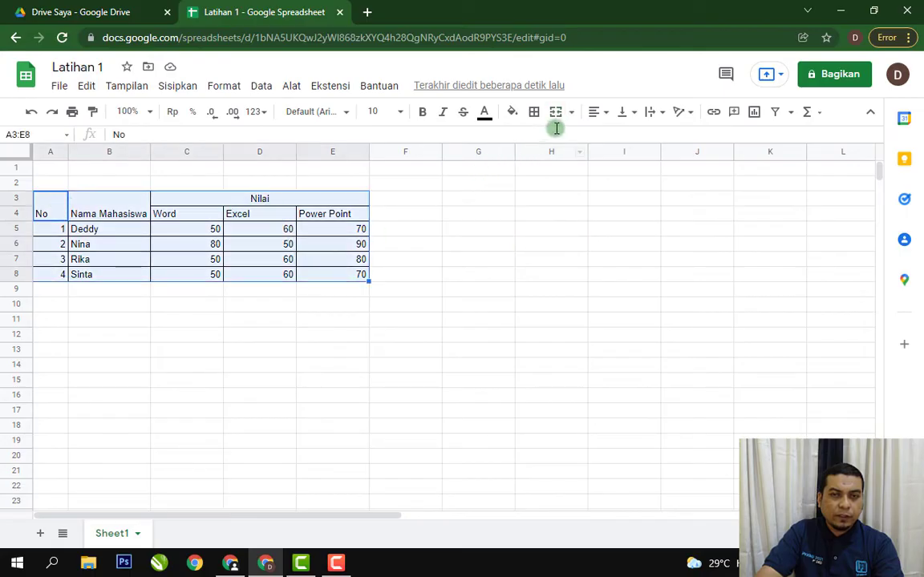
pyautogui.click(595, 112)
pyautogui.click(617, 140)
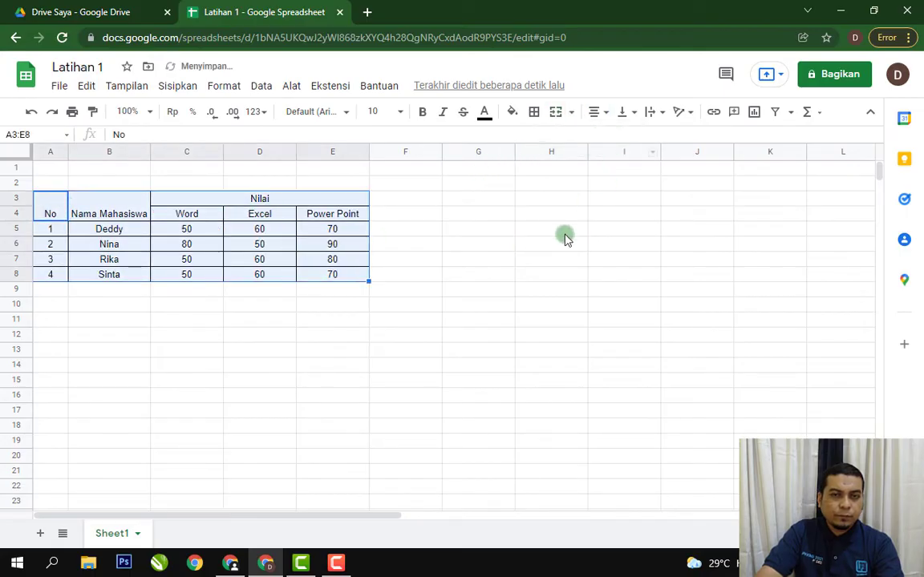
pyautogui.click(566, 239)
# Left-align the student names in cells B5:B8.
pyautogui.moveTo(134, 213); pyautogui.dragTo(135, 275)
pyautogui.click(598, 112)
pyautogui.click(597, 136)
pyautogui.click(579, 202)
# Align the merged No and Nama Mahasiswa headings in A3:B4 vertically to the middle.
pyautogui.moveTo(52, 199); pyautogui.dragTo(97, 210)
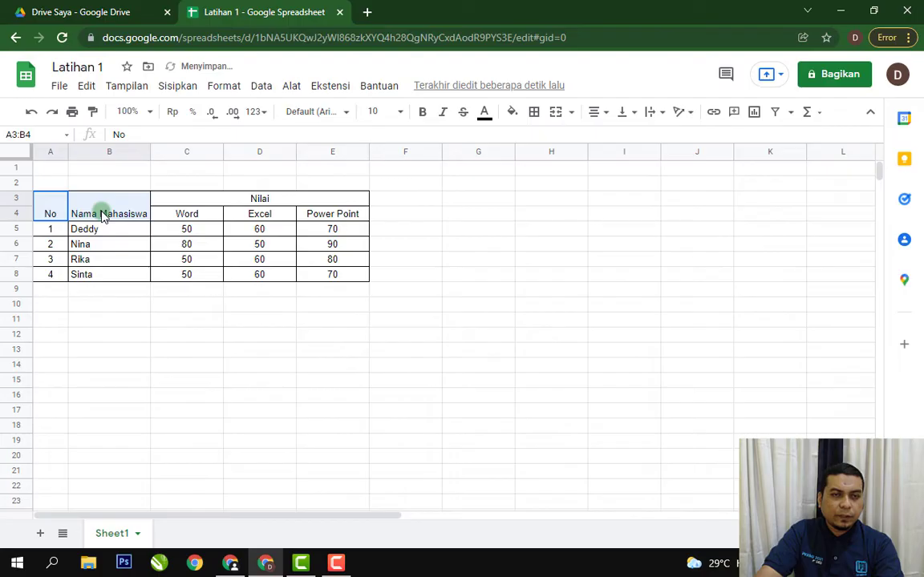
pyautogui.click(632, 113)
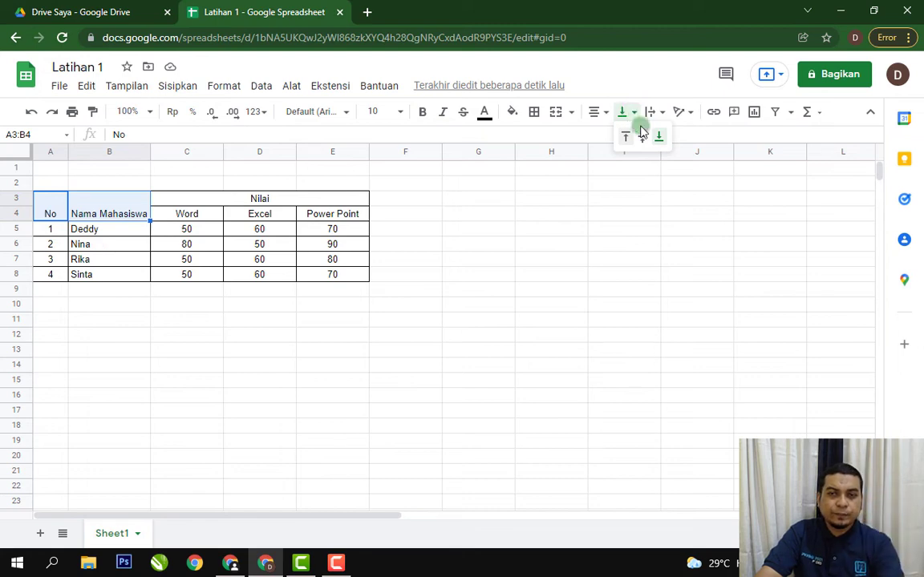
pyautogui.click(642, 136)
pyautogui.click(574, 241)
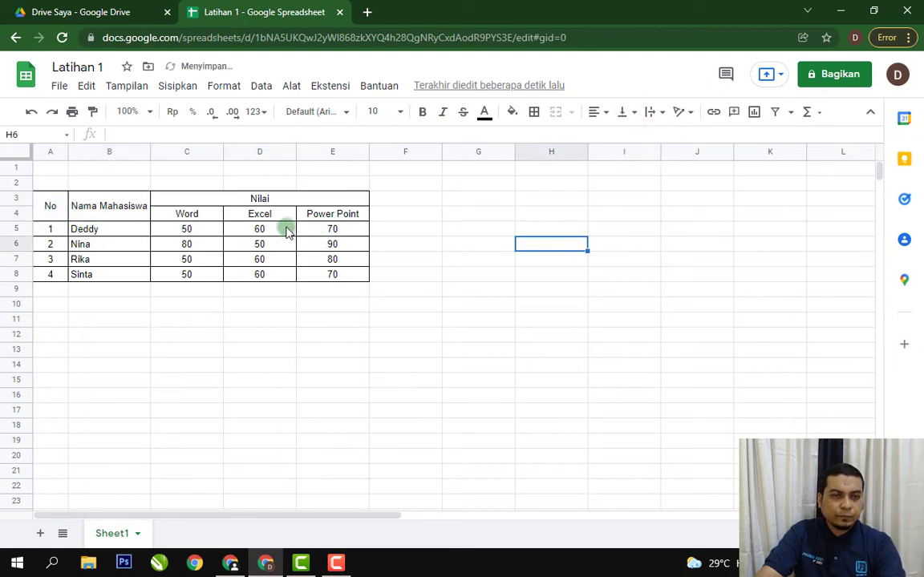
# Make the heading cells A3:E4 bold and fill them with yellow.
pyautogui.moveTo(50, 207); pyautogui.dragTo(329, 207)
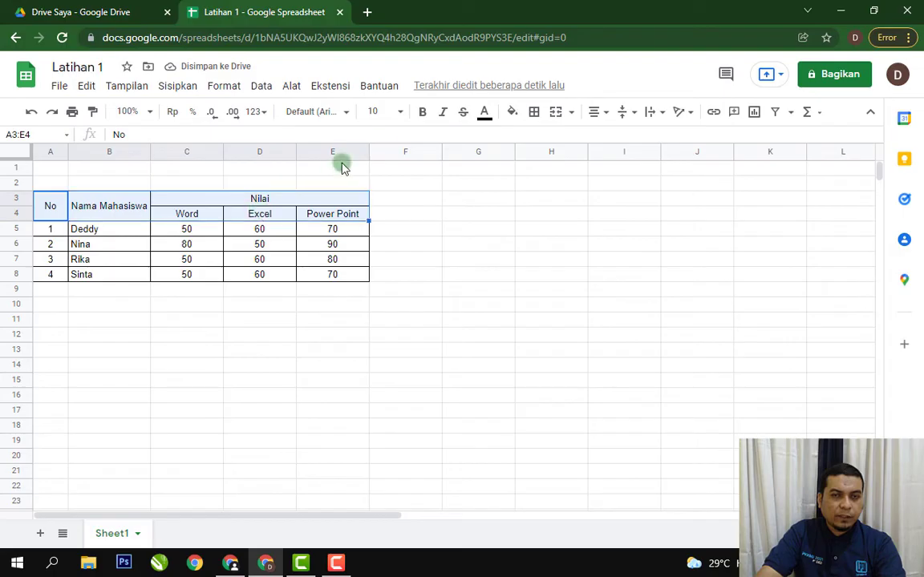
pyautogui.click(421, 113)
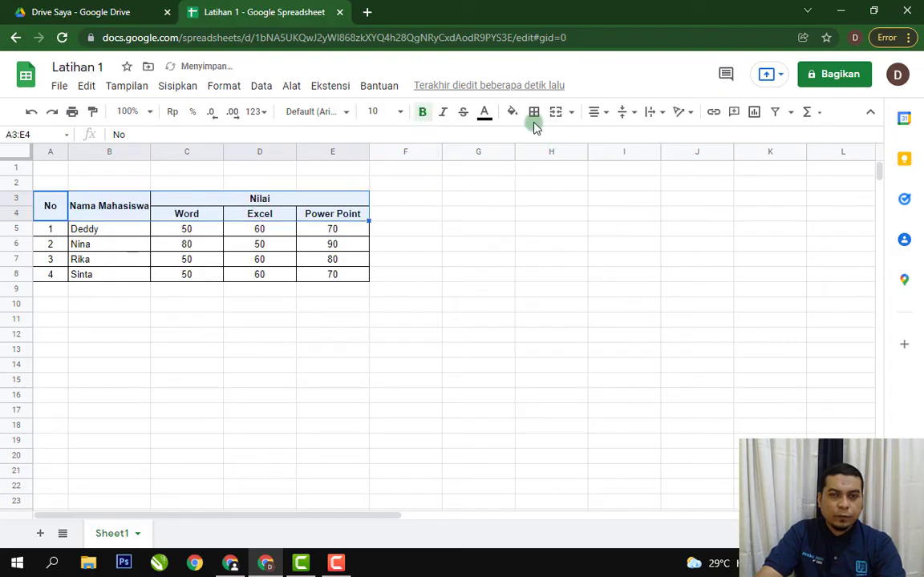
pyautogui.click(513, 114)
pyautogui.click(566, 251)
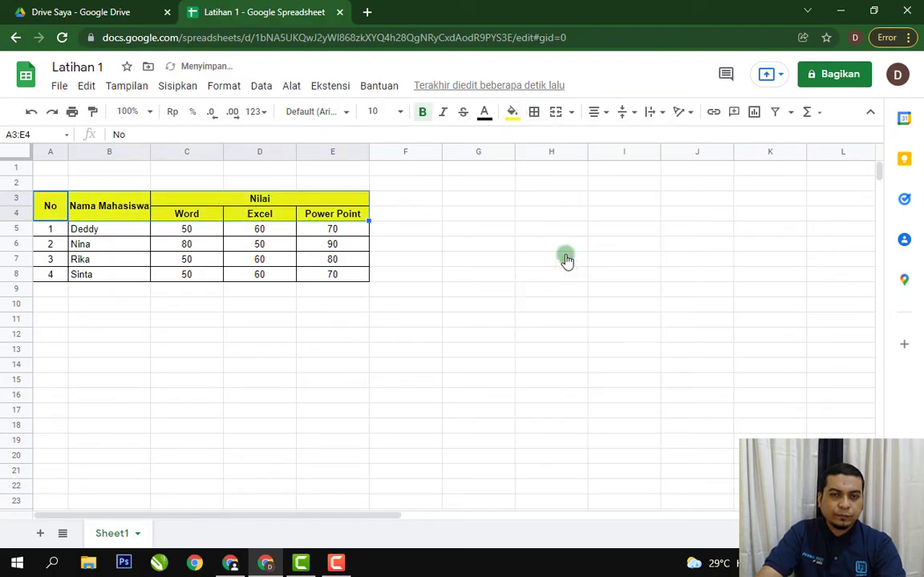
pyautogui.click(476, 242)
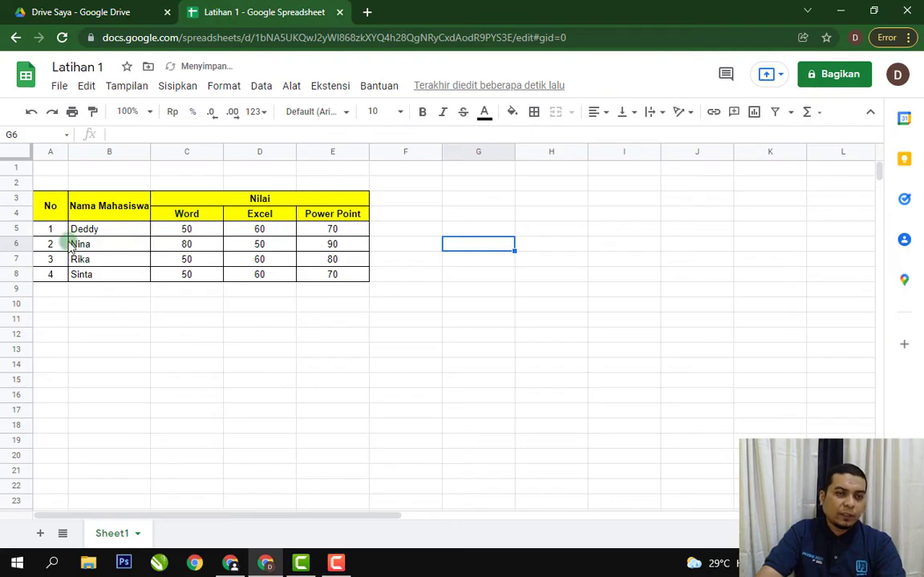
# Increase the height of rows 5 to 8 to about 26 pixels and align their contents vertically to the middle.
pyautogui.moveTo(22, 233); pyautogui.dragTo(19, 270)
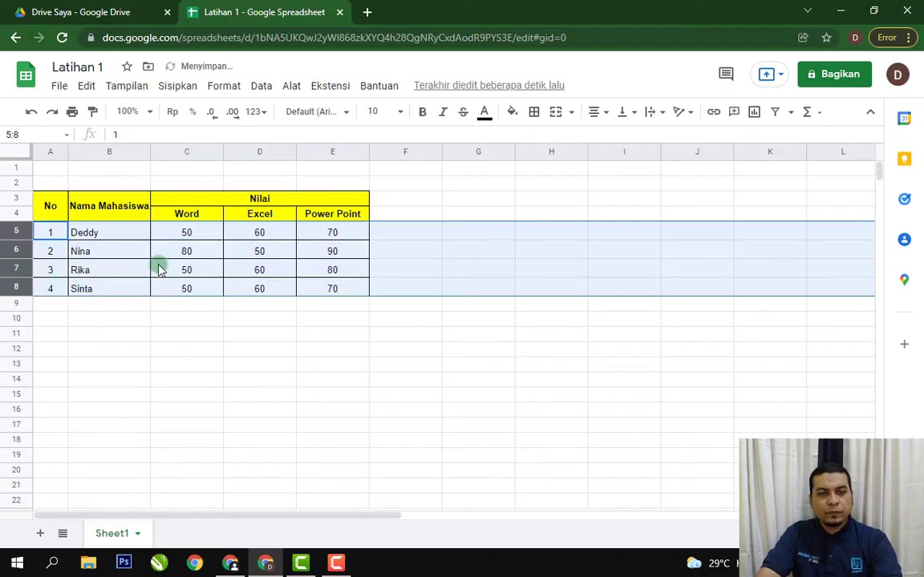
pyautogui.click(622, 113)
pyautogui.click(642, 138)
pyautogui.click(506, 214)
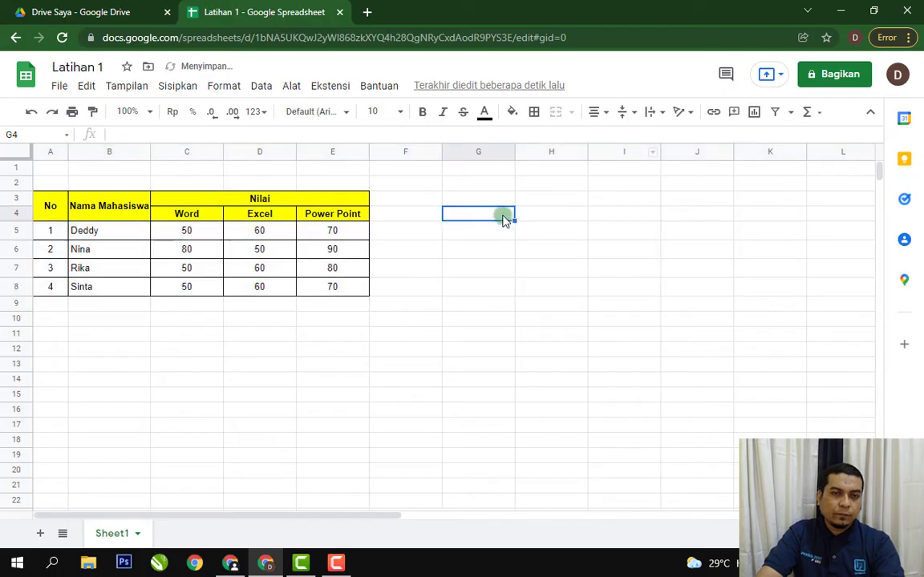
# Widen column B slightly to give the bold Nama Mahasiswa heading more room.
pyautogui.click(483, 316)
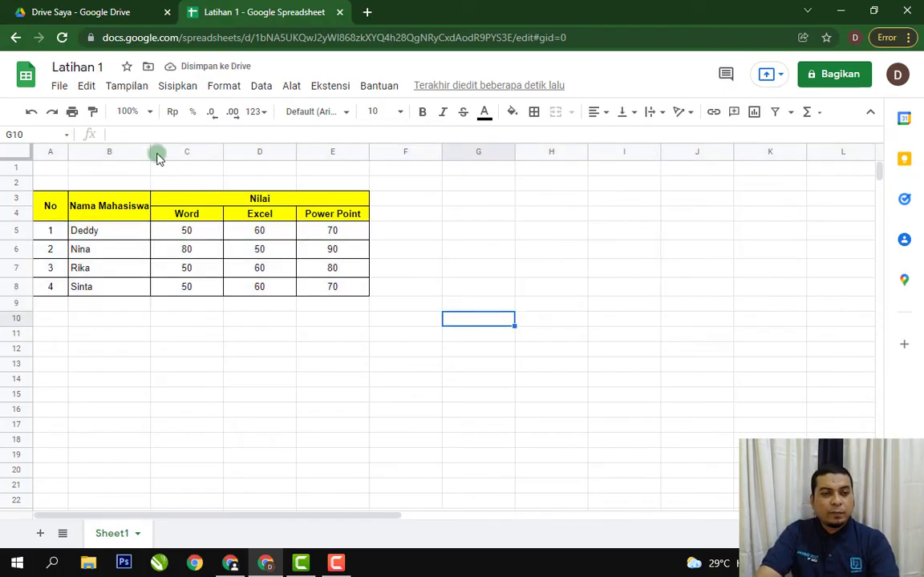
pyautogui.moveTo(149, 149); pyautogui.dragTo(160, 150)
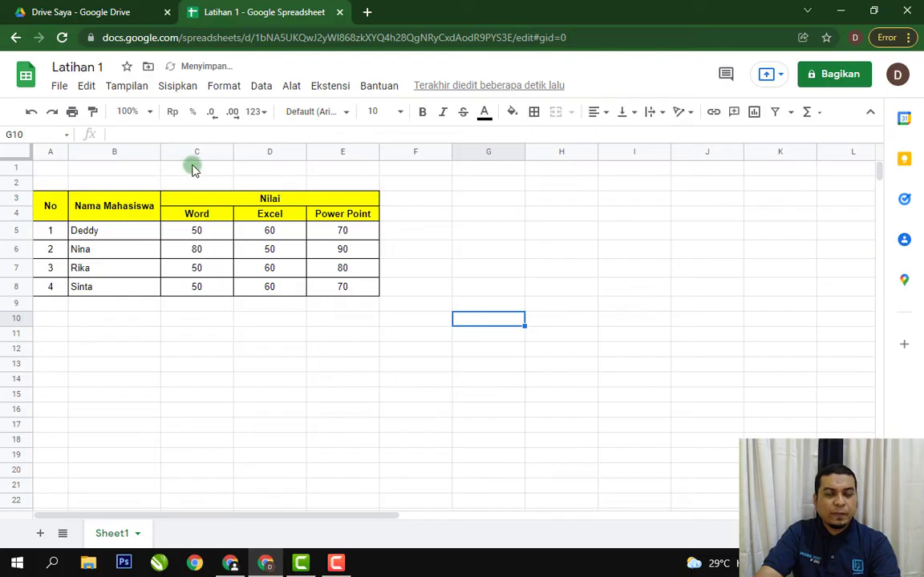
# Examine the column resize options for column C and close them without applying a change.
pyautogui.click(191, 151)
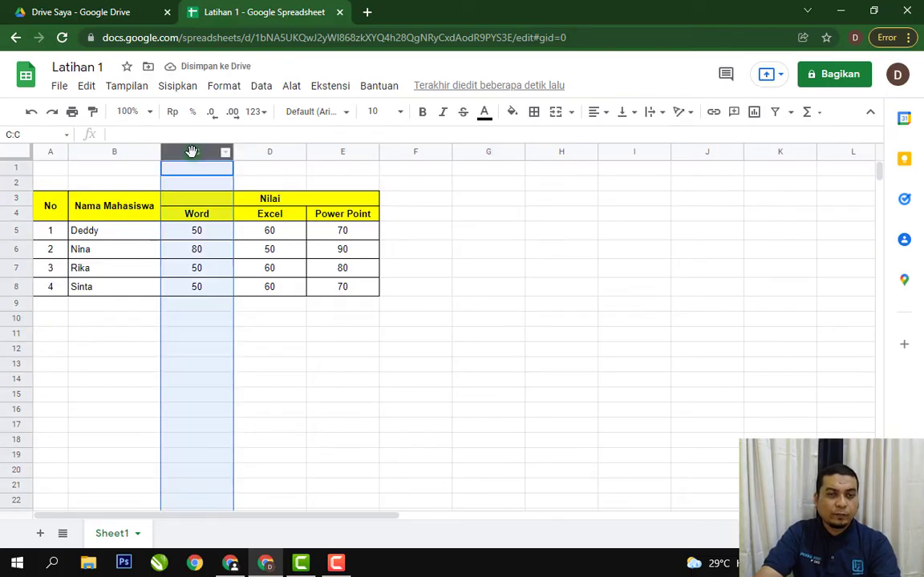
pyautogui.rightClick(192, 152)
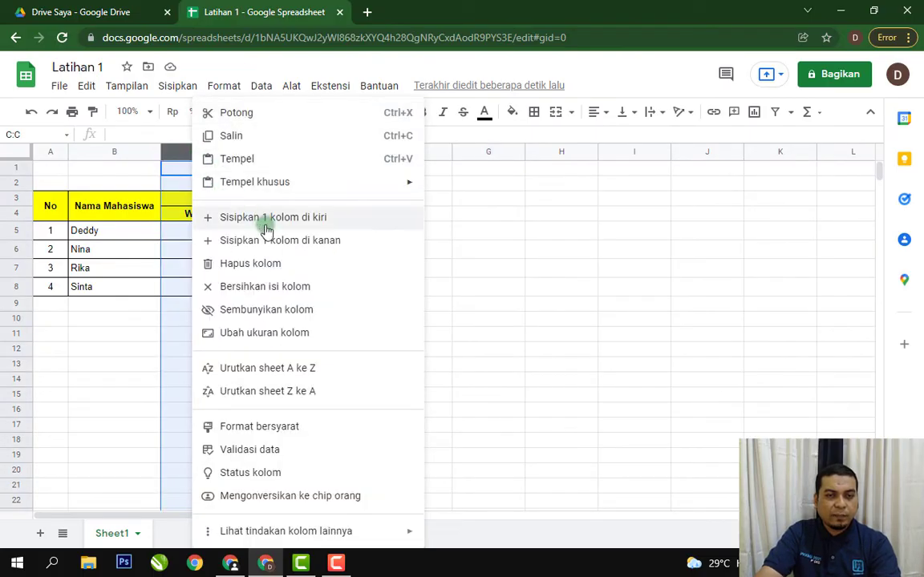
pyautogui.click(305, 332)
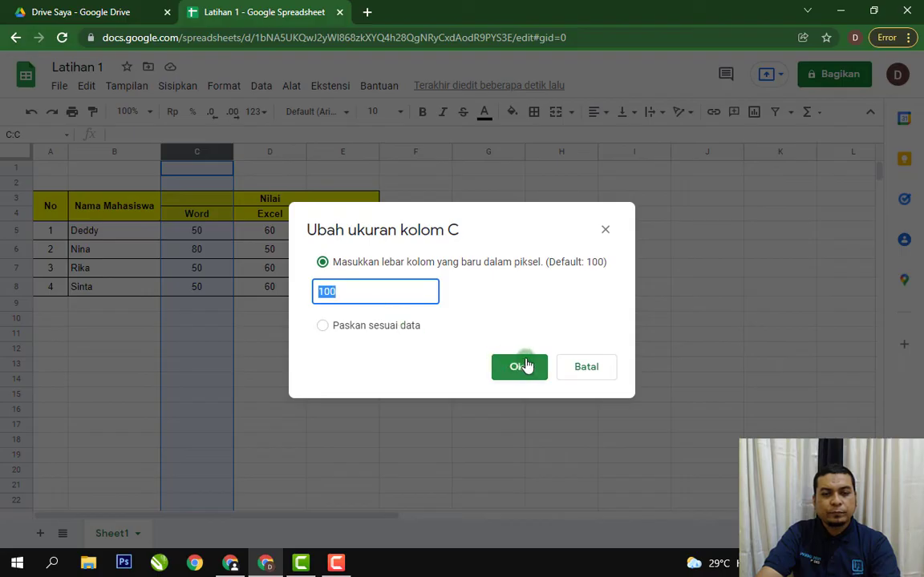
pyautogui.click(587, 366)
pyautogui.click(489, 268)
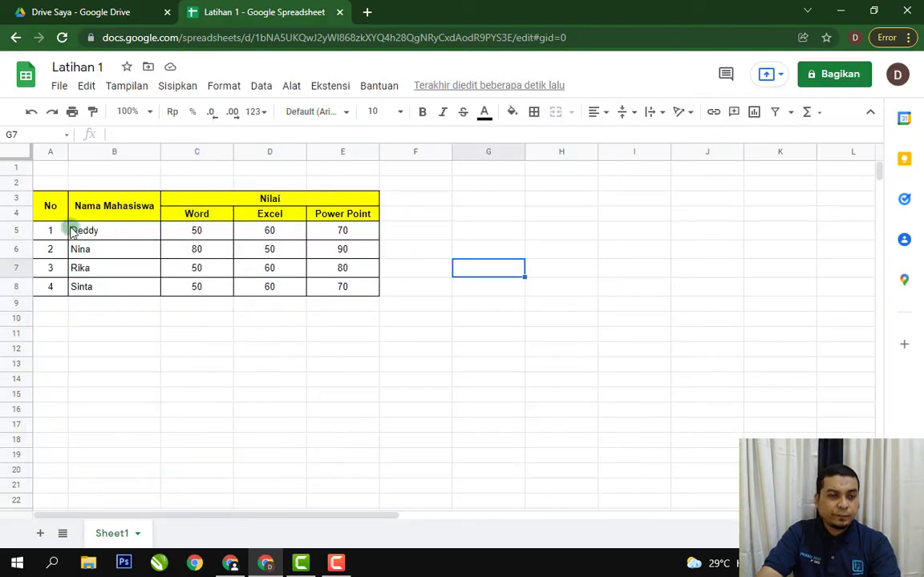
# Set the height of row 5 to 26 pixels through the row resize options.
pyautogui.click(21, 230)
pyautogui.rightClick(21, 232)
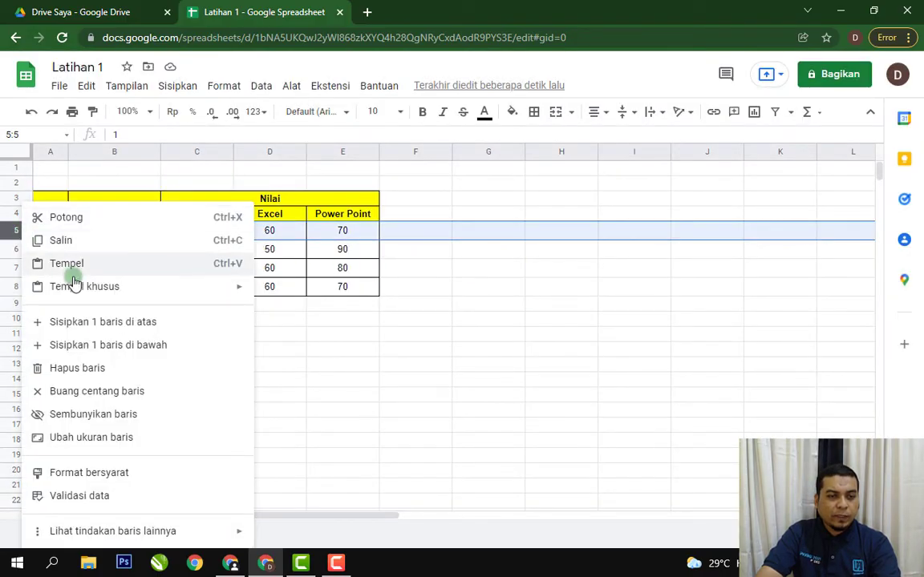
pyautogui.click(128, 438)
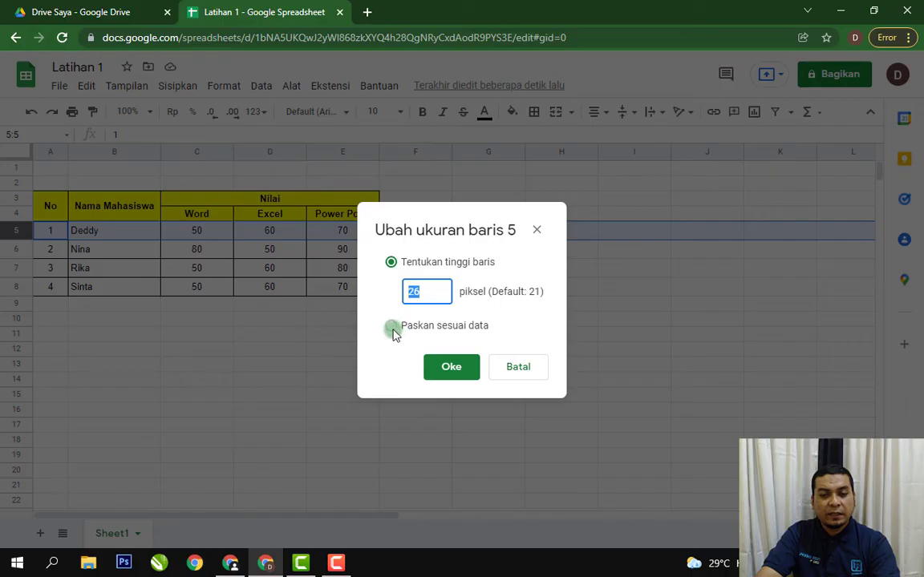
pyautogui.click(469, 370)
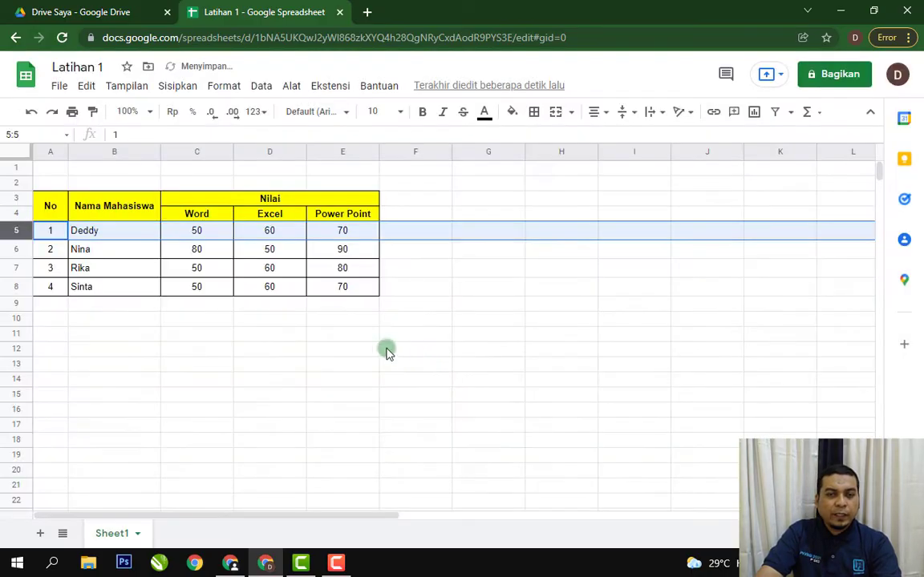
pyautogui.click(467, 293)
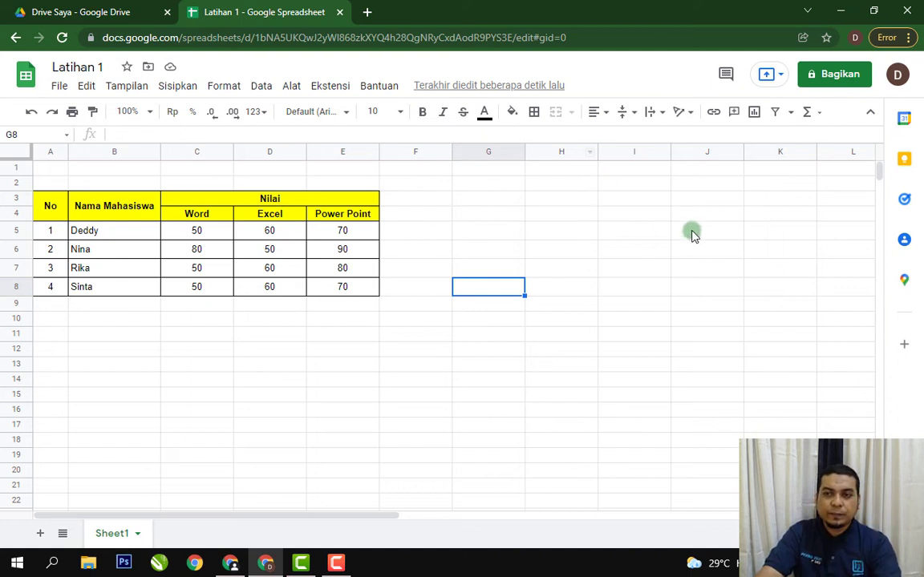
# Open the sharing settings of the file and add the suggested contact's e-mail as recipient, dismissing the sharing restrictions hint.
pyautogui.click(842, 85)
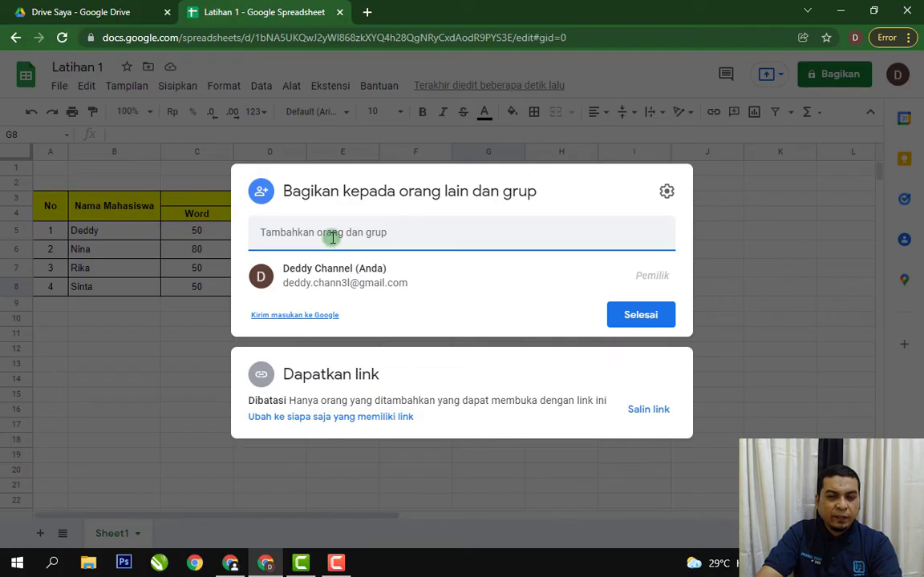
pyautogui.click(372, 236)
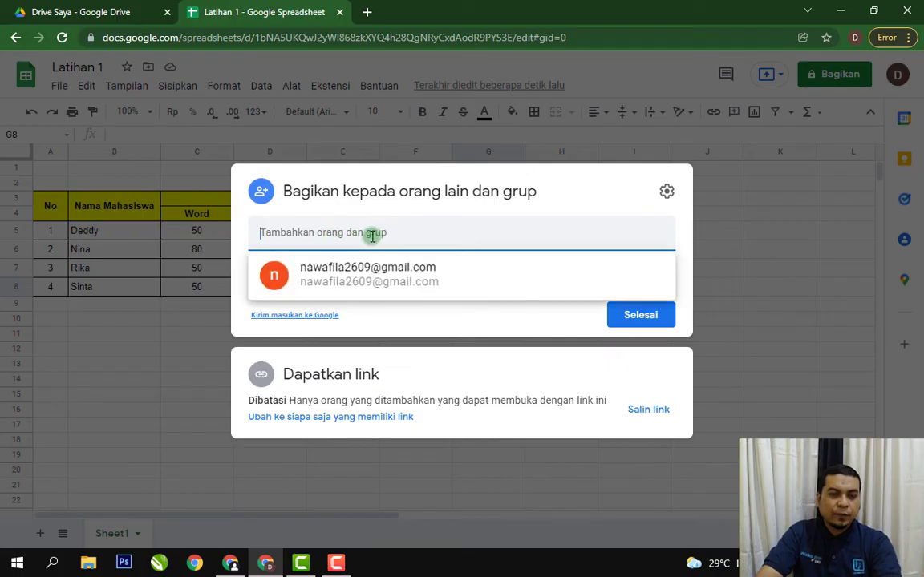
pyautogui.click(371, 276)
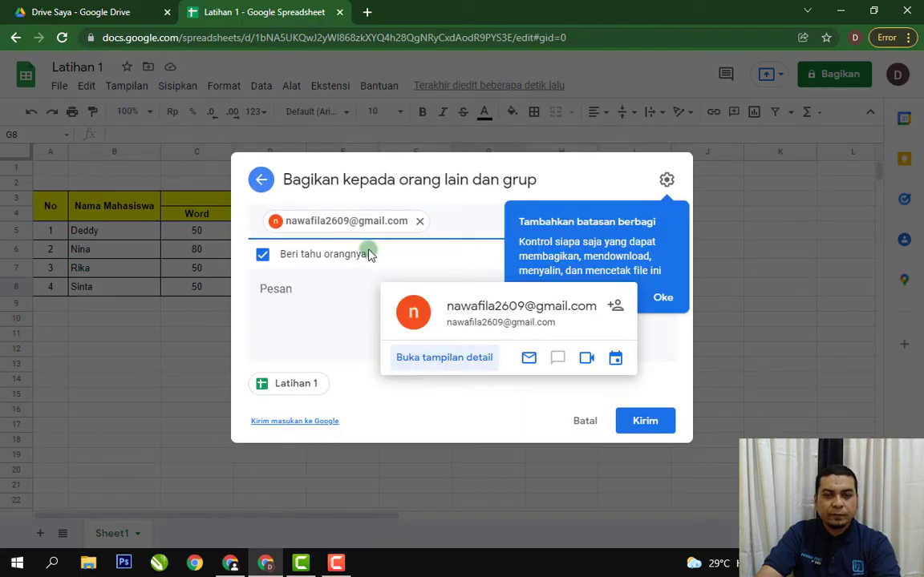
pyautogui.click(659, 299)
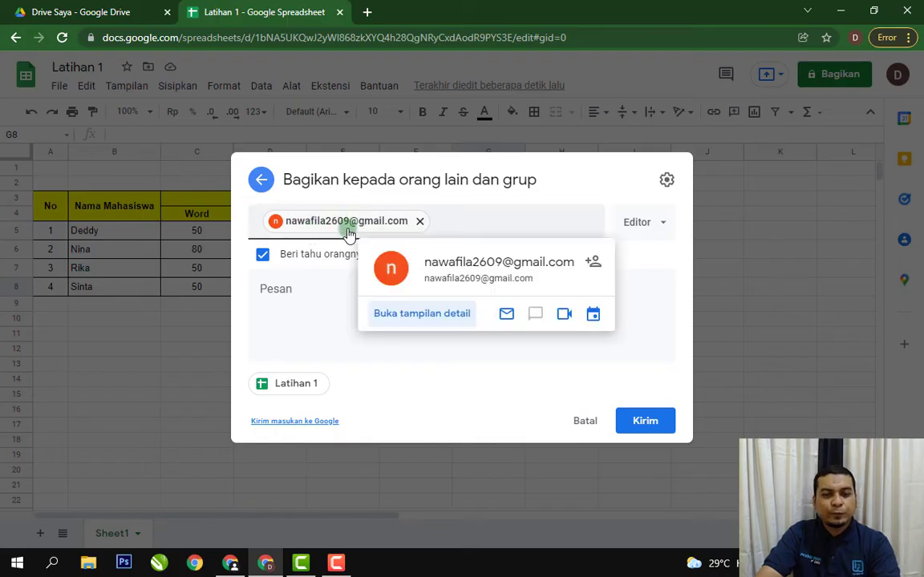
# Write the message "Ini file Latihan." for the recipient and try the notification option off, leaving it switched on.
pyautogui.click(325, 295)
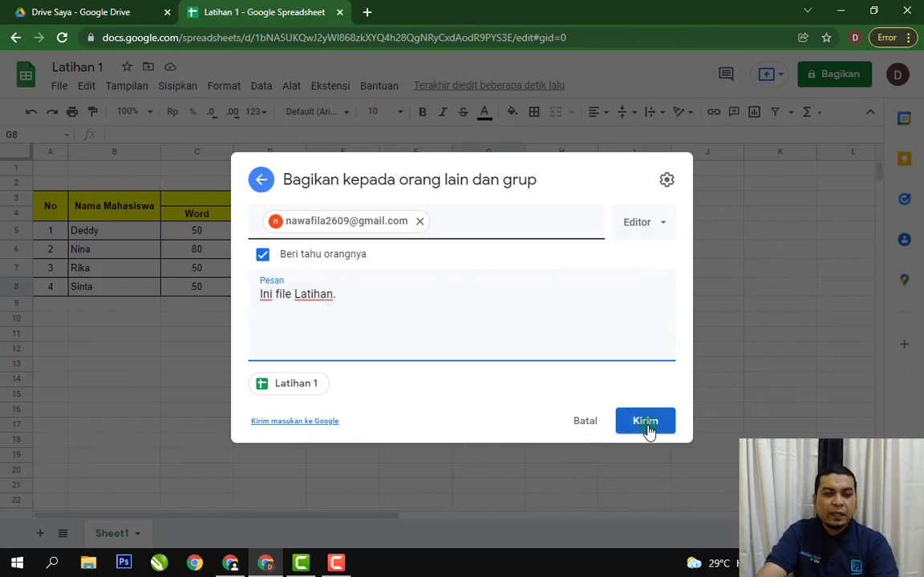
pyautogui.moveTo(331, 295); pyautogui.dragTo(243, 296)
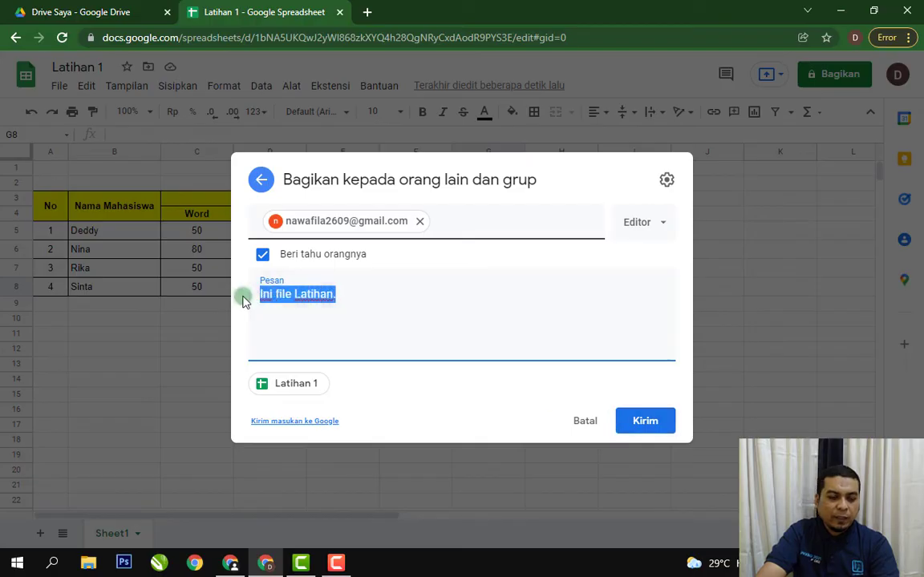
pyautogui.click(283, 272)
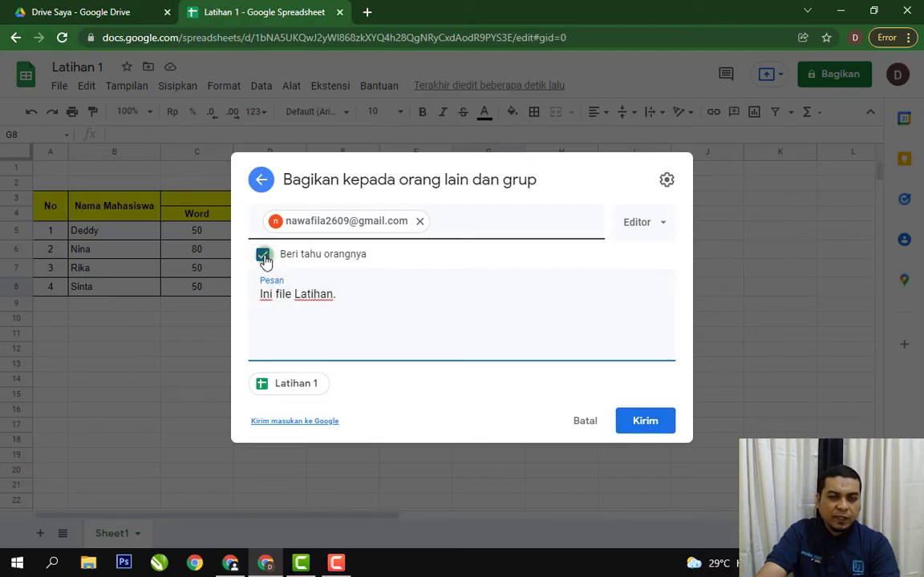
pyautogui.click(262, 254)
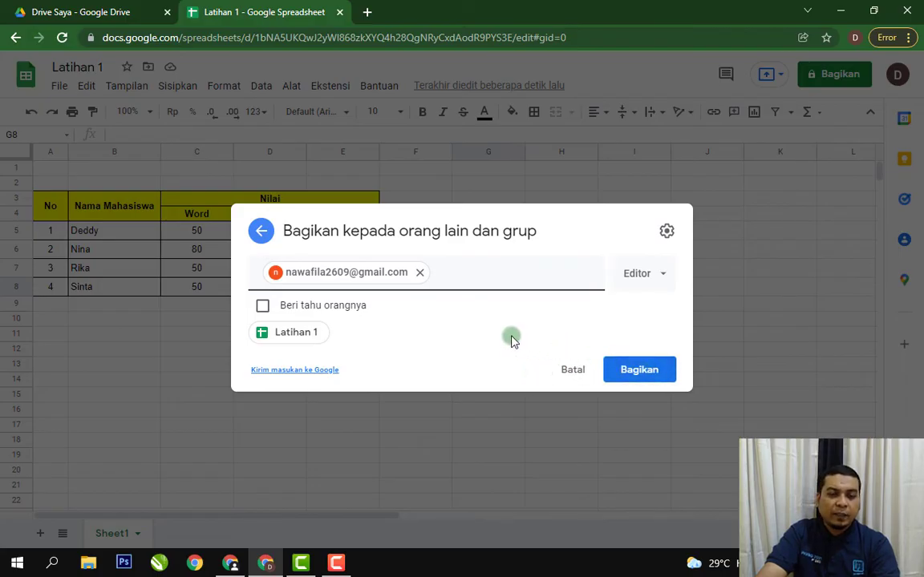
pyautogui.click(262, 306)
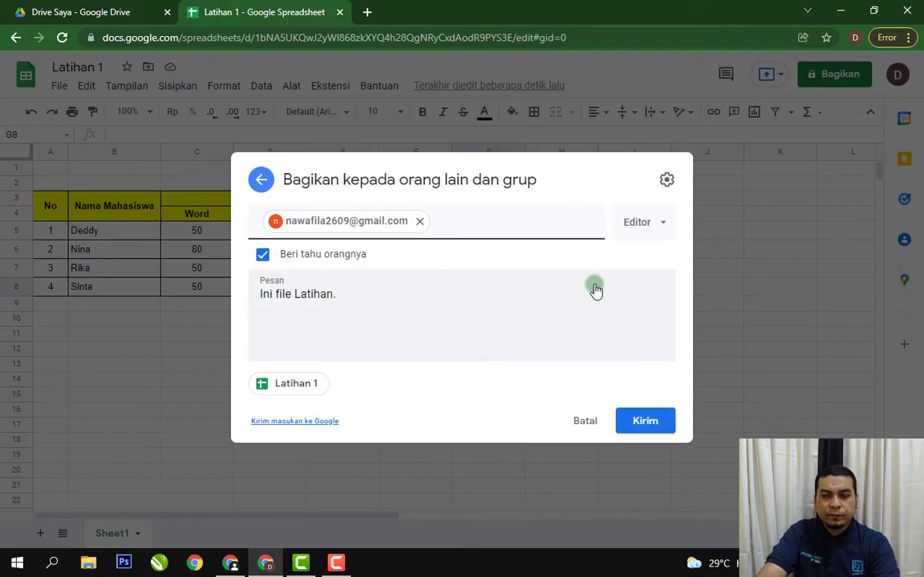
# Check the available access roles, keep the recipient as Editor, and send the sharing invitation.
pyautogui.click(663, 228)
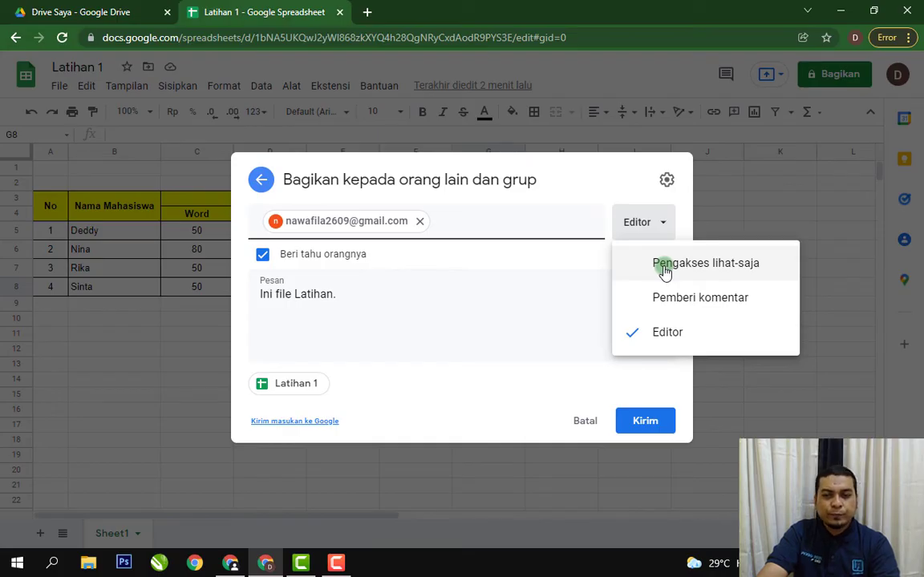
pyautogui.click(516, 309)
pyautogui.click(653, 425)
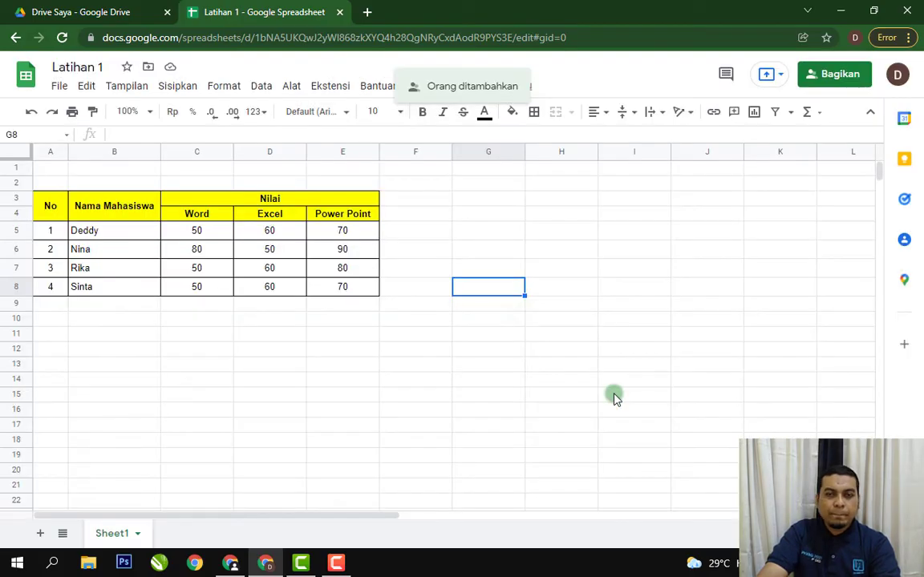
# Sign in to the recipient's Google account in a new browser tab with the account password, declining the new Chrome profile and postponing the settings confirmation.
pyautogui.click(647, 270)
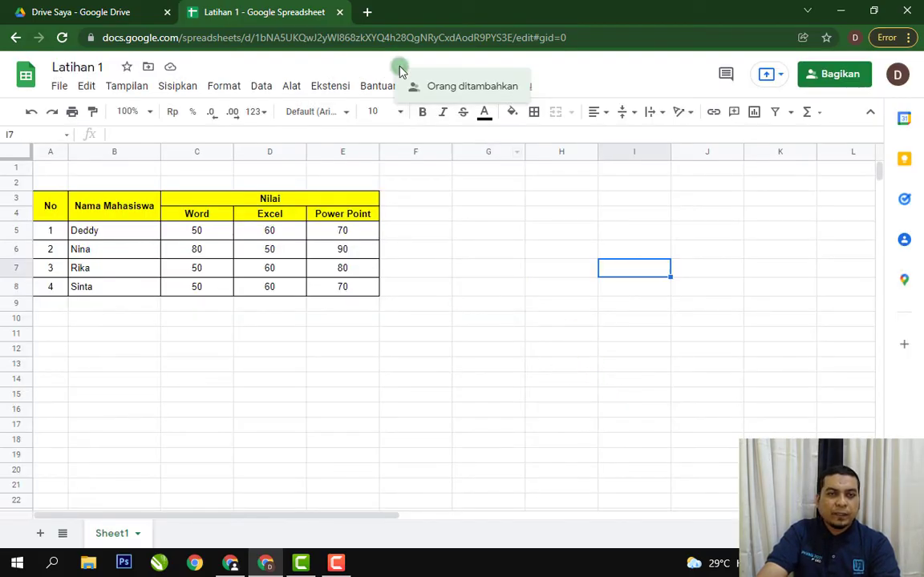
pyautogui.click(367, 12)
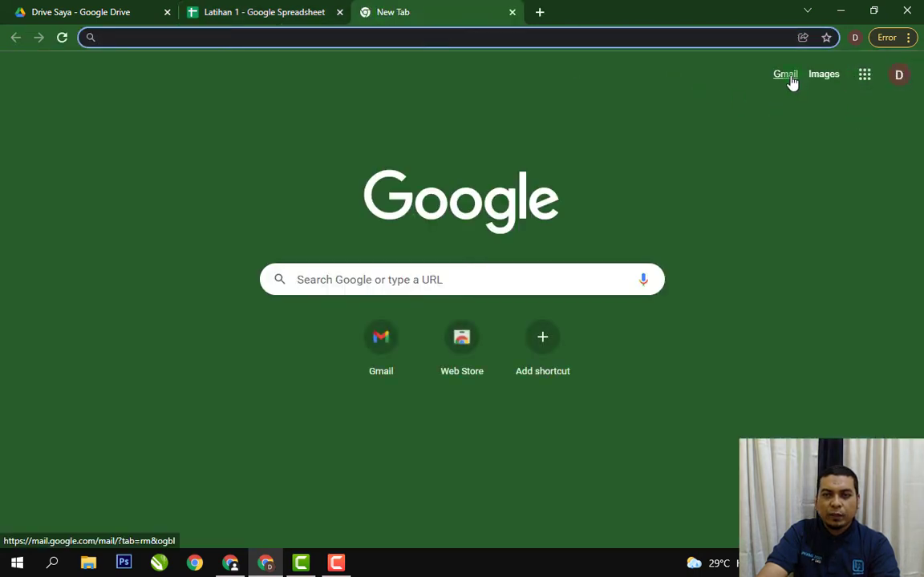
pyautogui.click(900, 80)
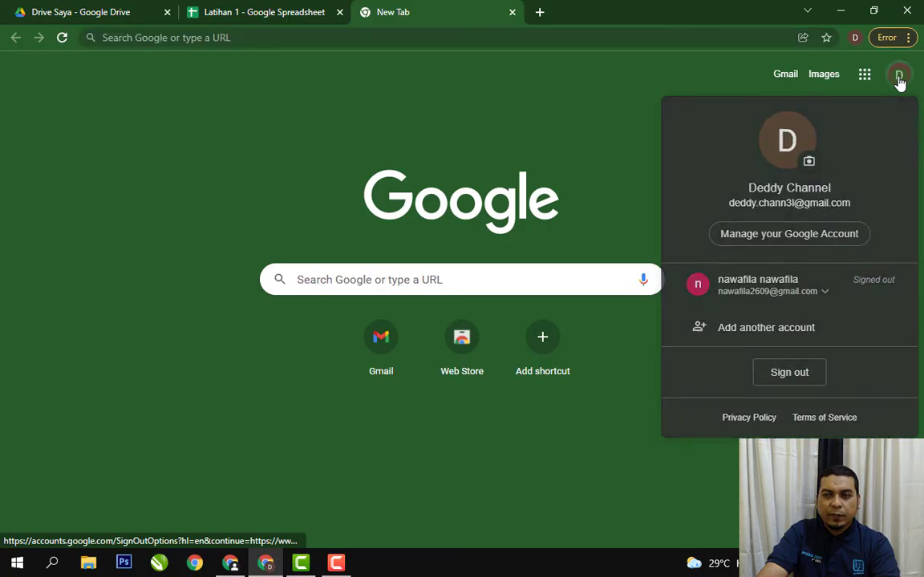
pyautogui.click(764, 294)
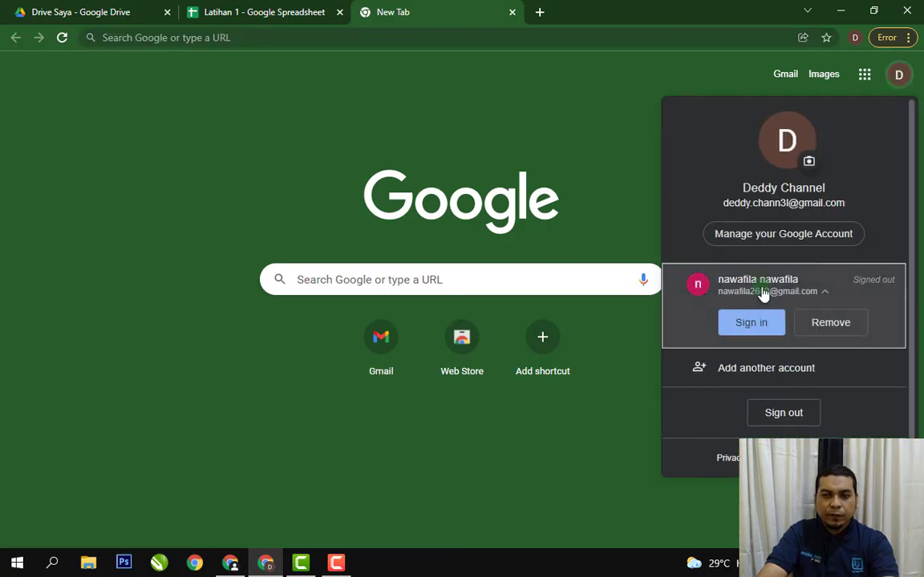
pyautogui.click(762, 329)
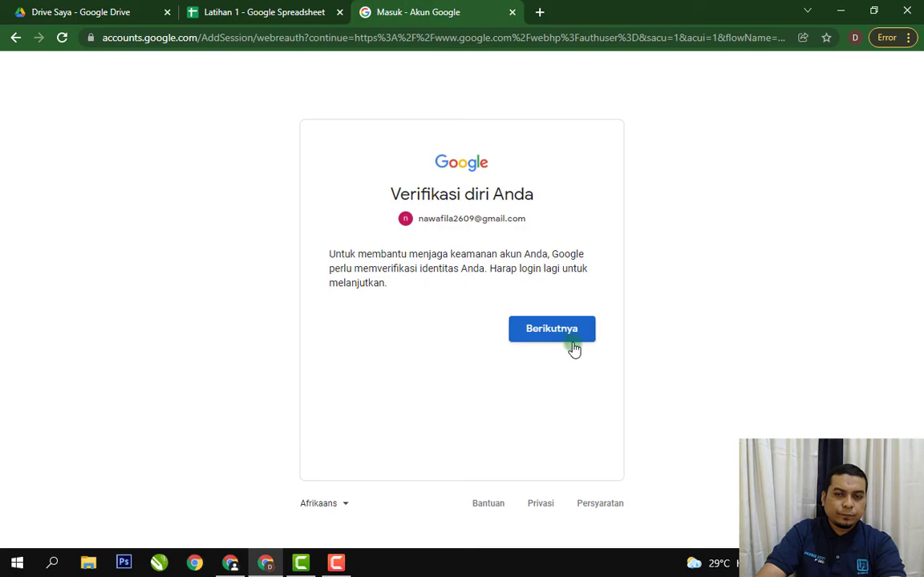
pyautogui.click(573, 343)
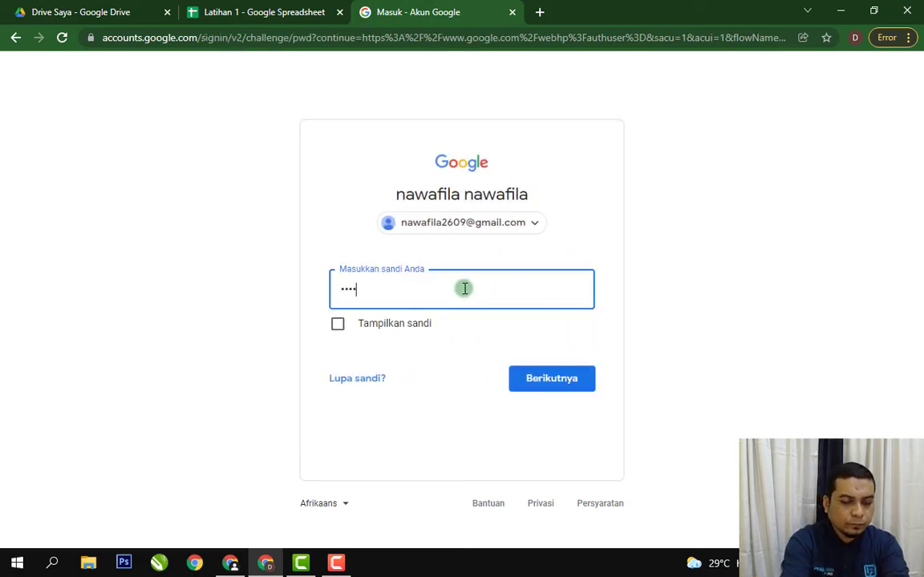
pyautogui.press('Return')
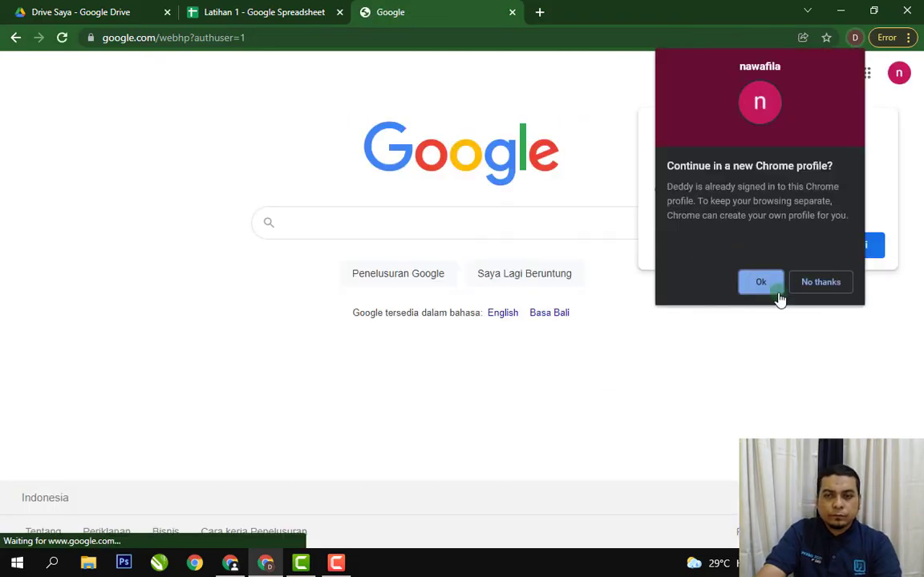
pyautogui.click(820, 280)
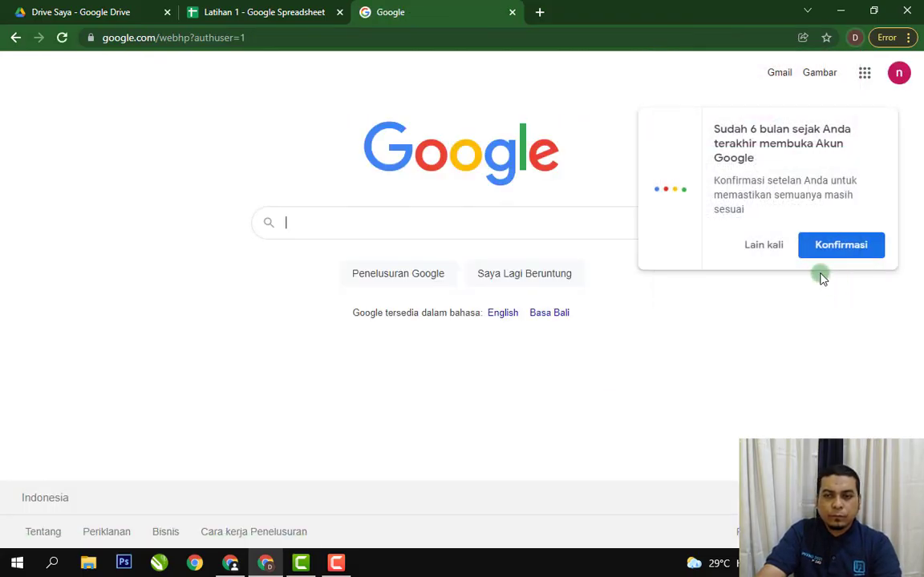
pyautogui.click(782, 245)
# Open the Latihan 1 spreadsheet from the sharing invitation in the recipient's Gmail inbox, dismissing the dynamic e-mail hint.
pyautogui.click(782, 75)
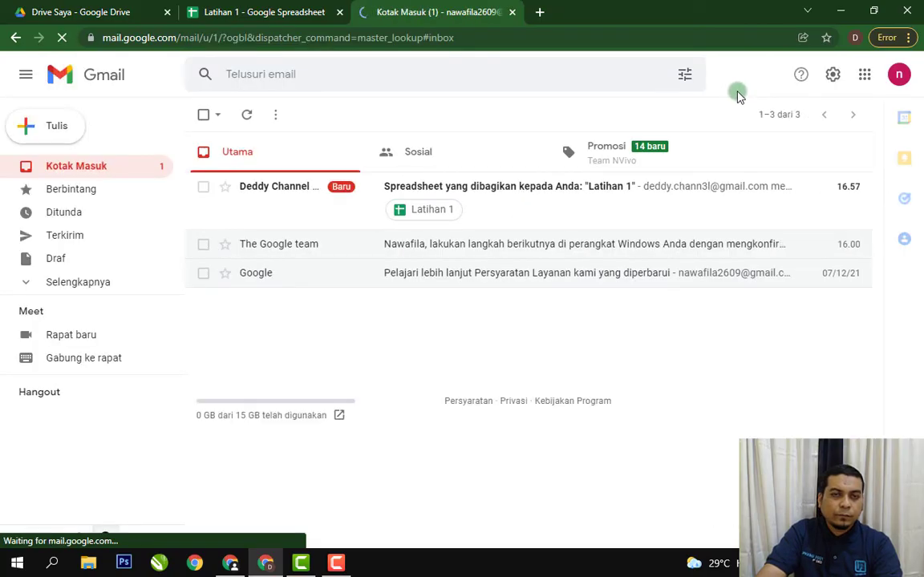
pyautogui.click(298, 192)
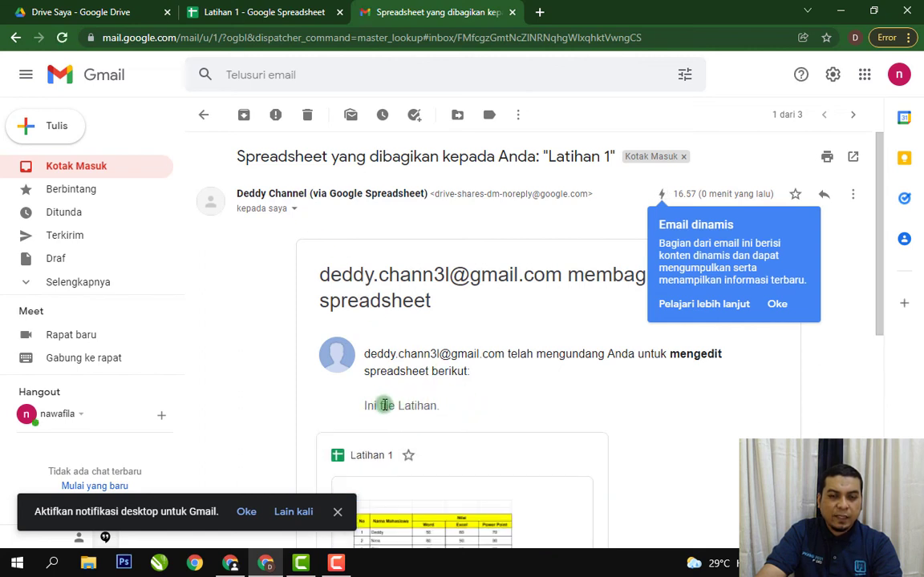
pyautogui.click(778, 305)
pyautogui.moveTo(882, 329); pyautogui.dragTo(883, 406)
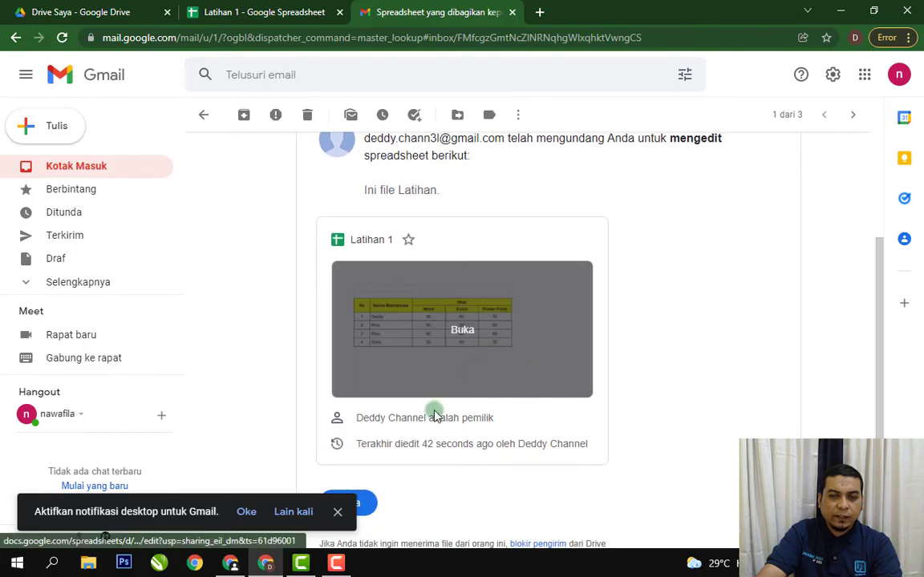
pyautogui.click(437, 321)
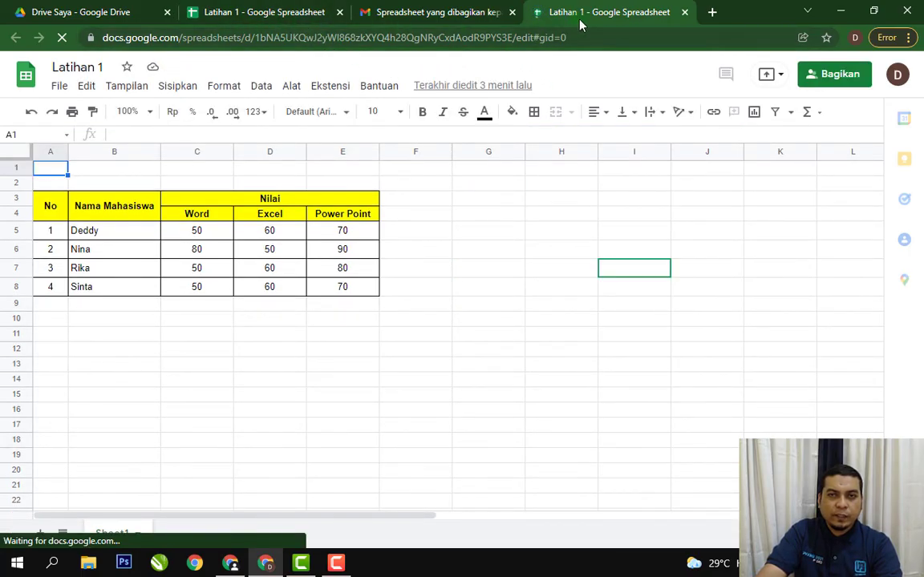
# Switch the opened Latihan 1 spreadsheet to the recipient's account, dismissing the hints and closing the duplicate opened under the owner's account.
pyautogui.click(897, 73)
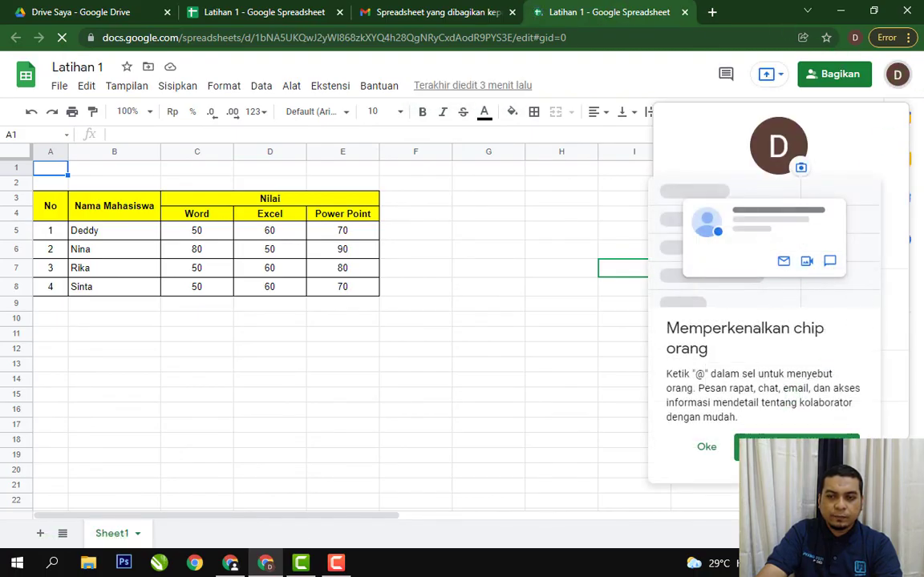
pyautogui.click(707, 454)
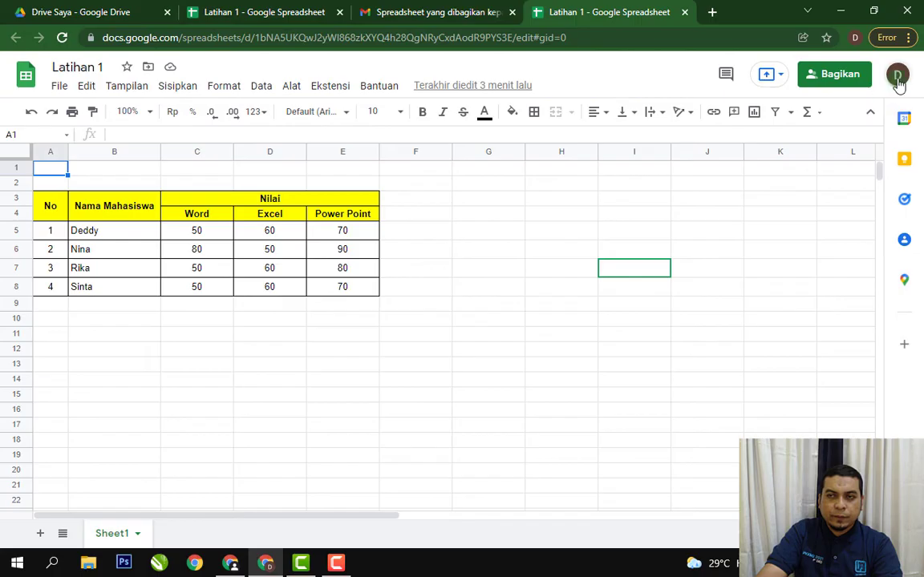
pyautogui.click(897, 77)
pyautogui.click(754, 294)
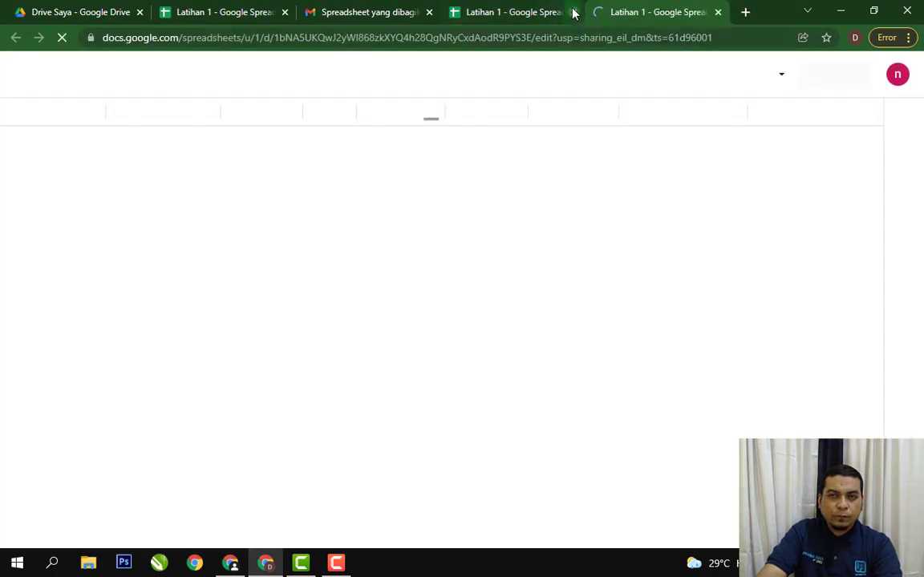
pyautogui.click(574, 12)
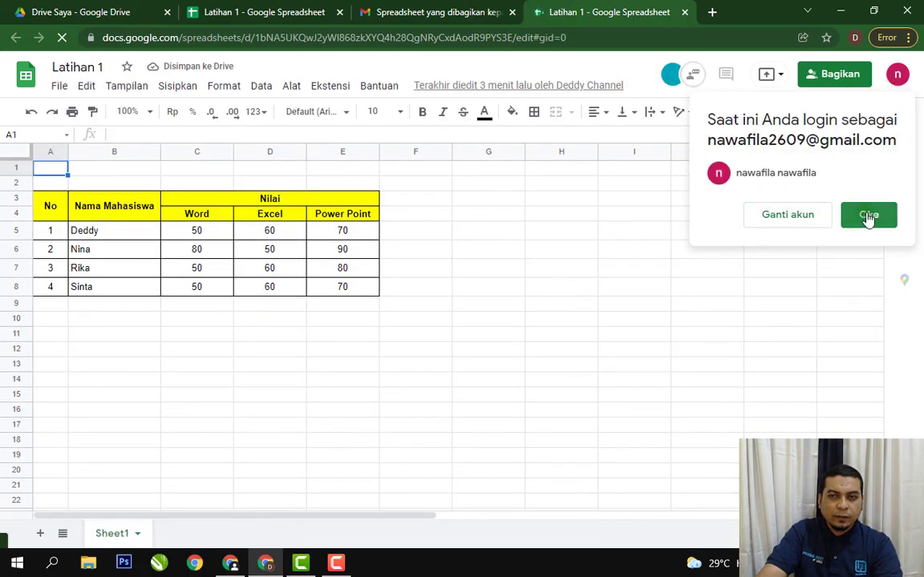
pyautogui.click(868, 216)
# Examine how both accounts' cell selections appear in the shared sheet, selecting D12 as recipient and several cells up to B2 as owner.
pyautogui.click(302, 351)
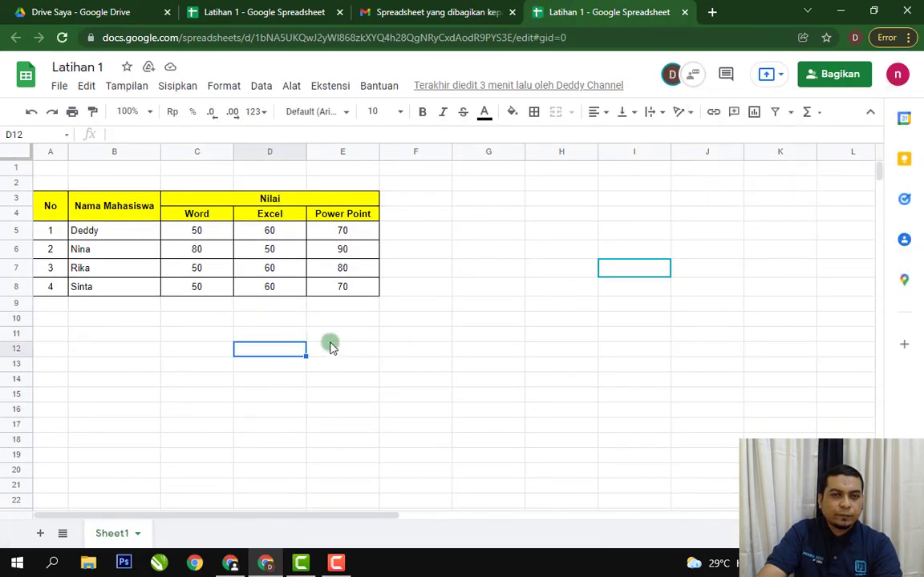
pyautogui.click(293, 15)
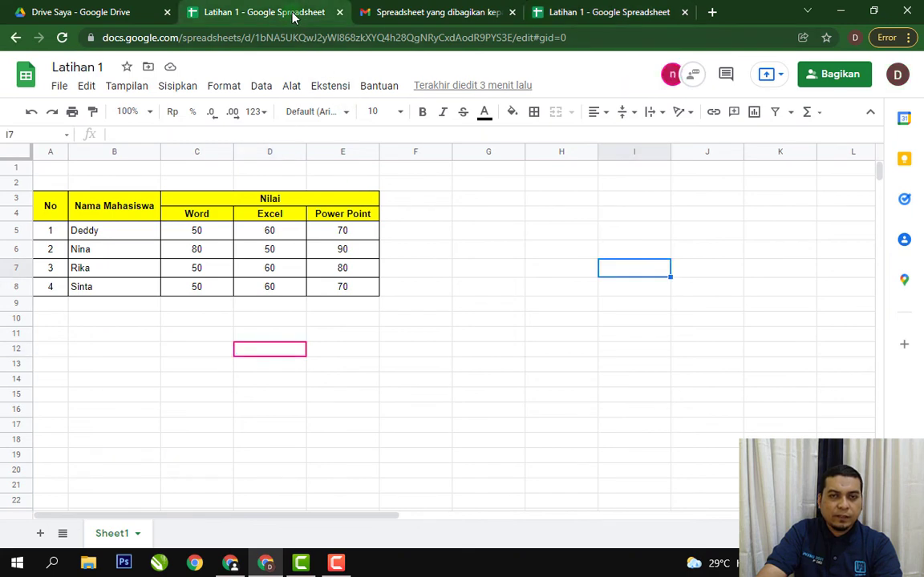
pyautogui.click(495, 199)
pyautogui.click(417, 184)
pyautogui.click(329, 185)
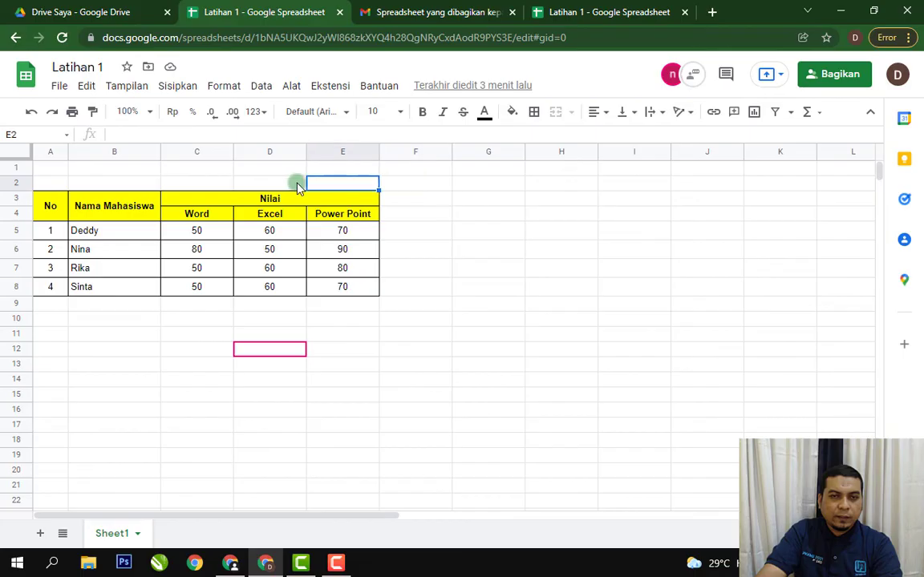
pyautogui.click(246, 182)
pyautogui.click(214, 182)
pyautogui.click(176, 171)
pyautogui.click(150, 181)
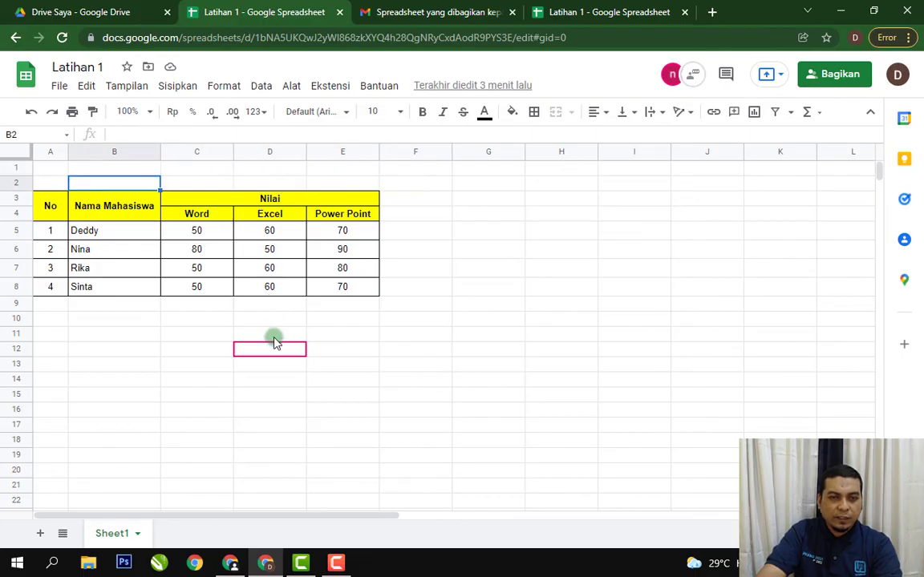
pyautogui.moveTo(269, 353)
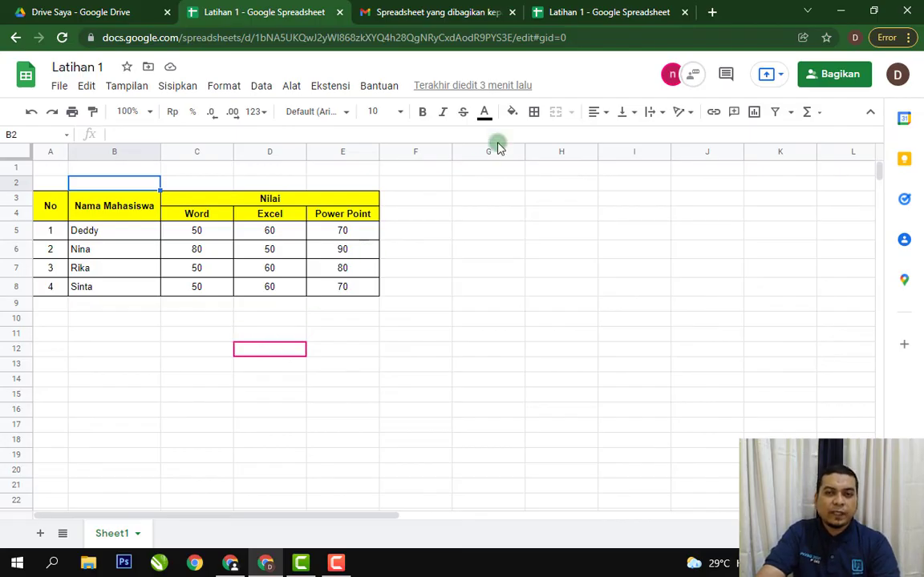
# Enter "ayo" in cell D12 from the recipient's spreadsheet and check that cell in the owner's spreadsheet.
pyautogui.click(571, 14)
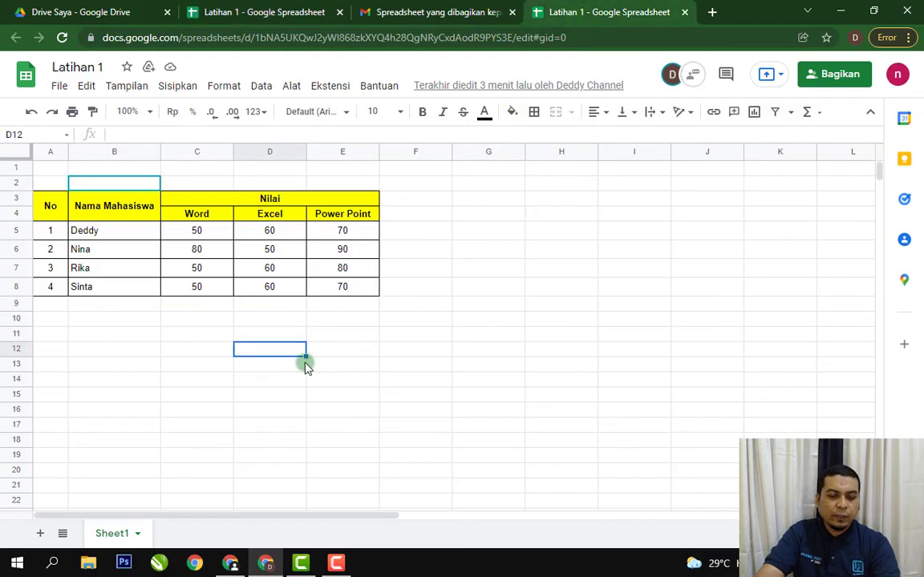
pyautogui.write('ayo')
pyautogui.press('Return')
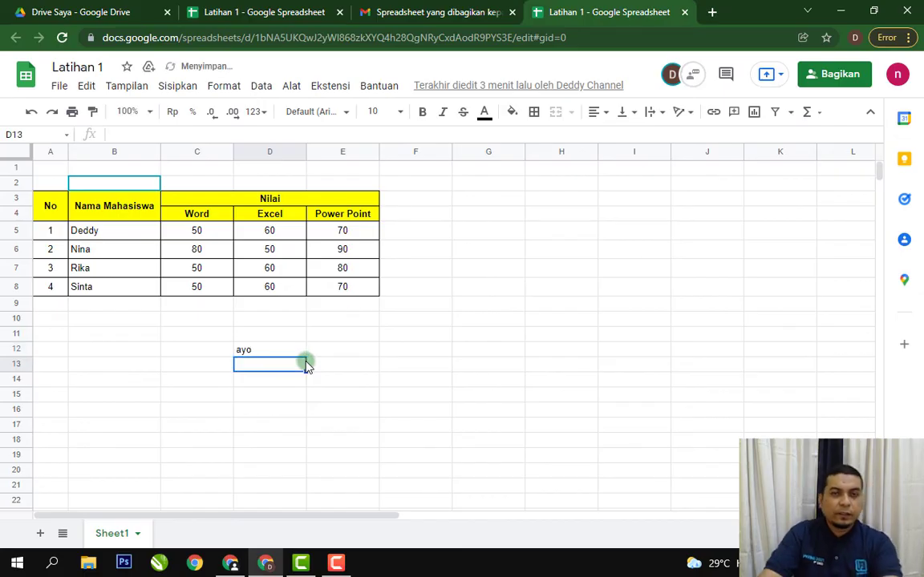
pyautogui.click(316, 14)
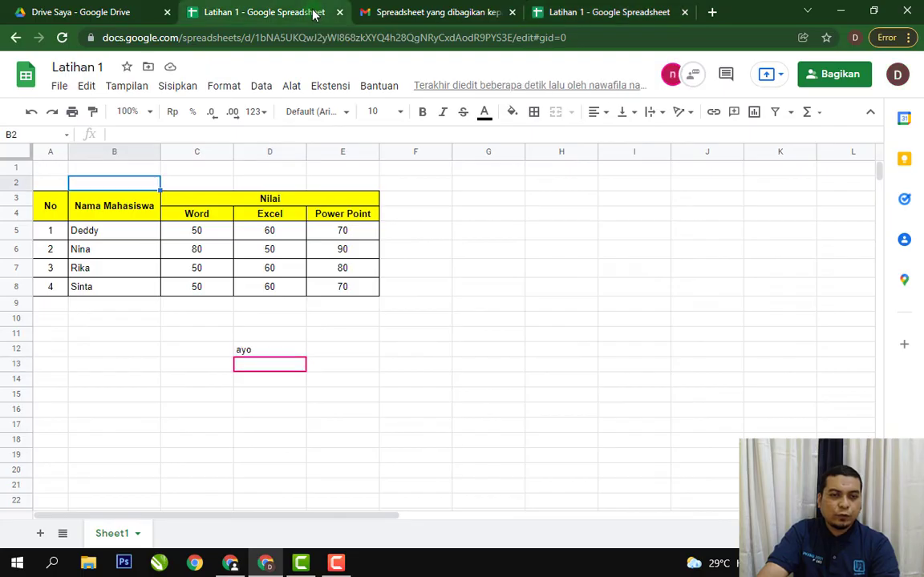
pyautogui.click(285, 353)
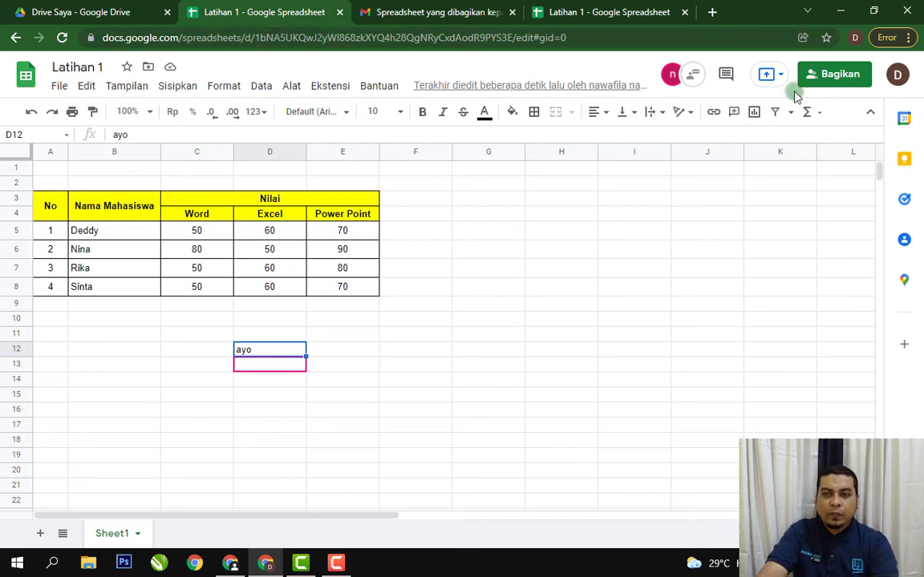
# Examine the access role options for the added recipient in the file's sharing settings without changing the role.
pyautogui.click(839, 75)
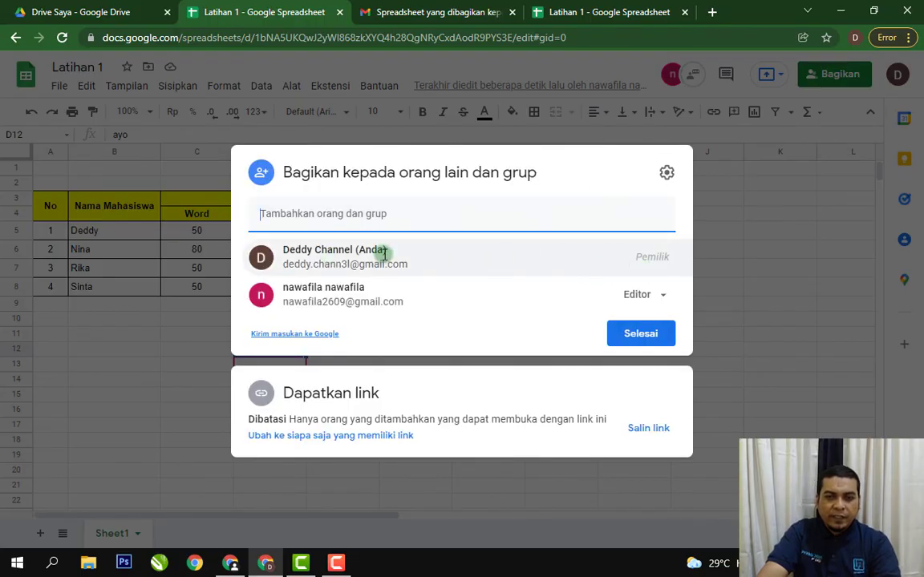
pyautogui.click(664, 297)
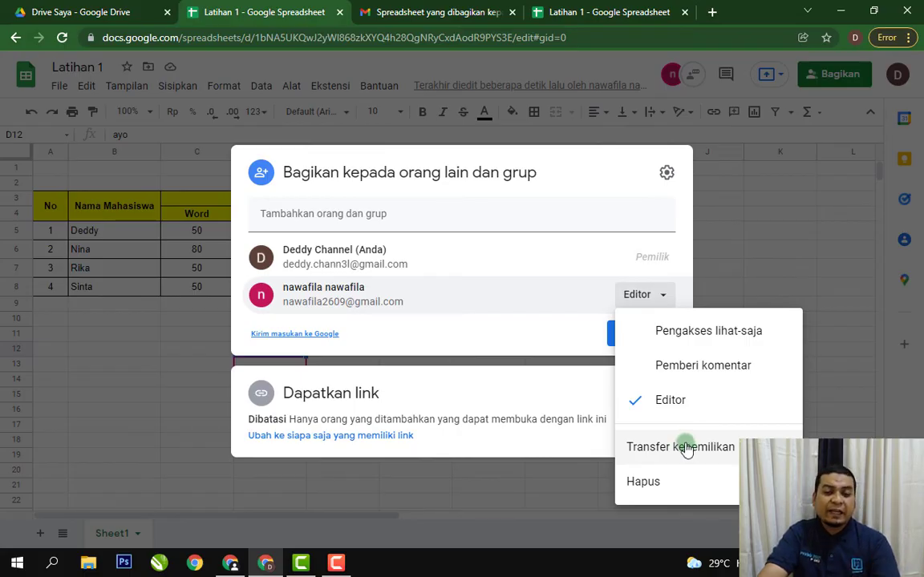
pyautogui.click(548, 155)
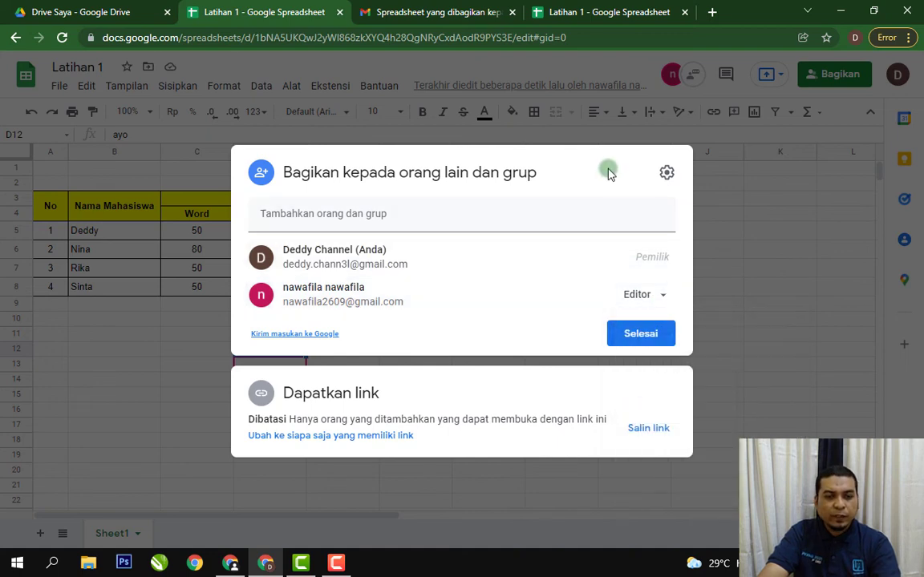
# Change the spreadsheet's link access to Siapa saja yang memiliki link and review the available access scopes.
pyautogui.click(382, 437)
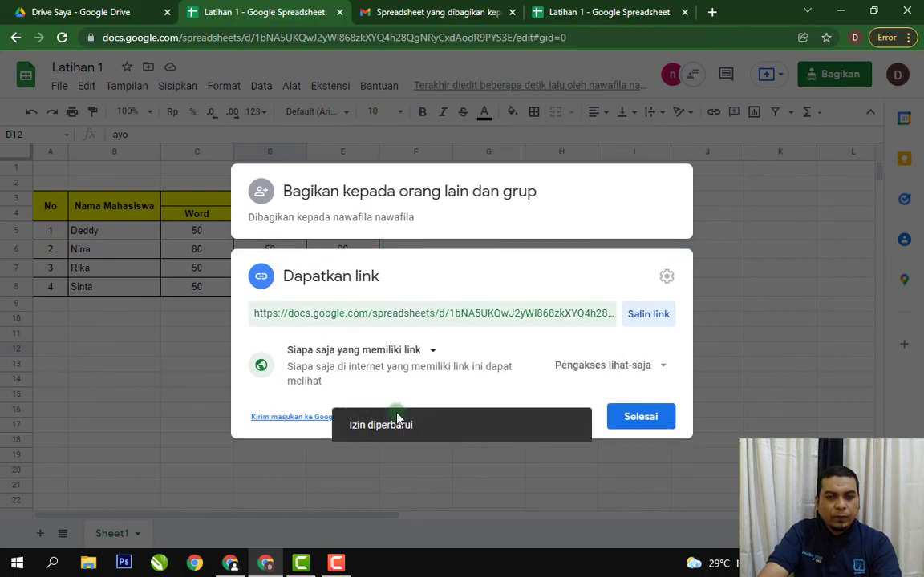
pyautogui.click(433, 351)
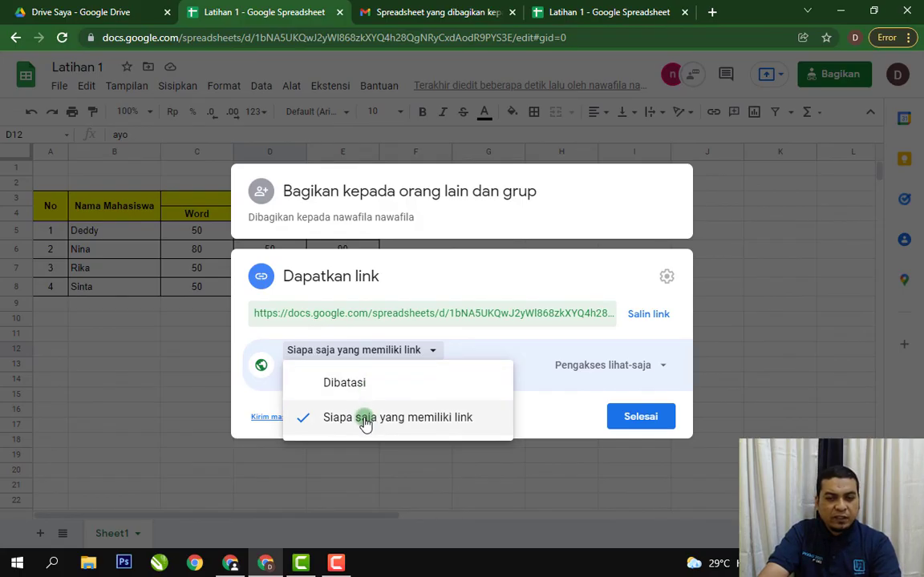
pyautogui.click(545, 410)
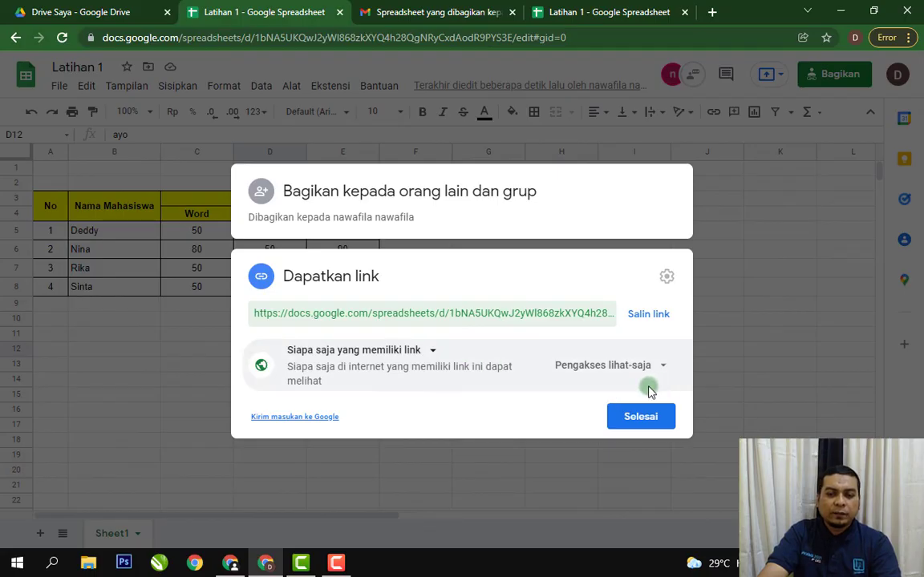
# Review the link's role options, keeping Pengakses lihat-saja, and copy the sharing link before finishing the sharing settings.
pyautogui.click(665, 367)
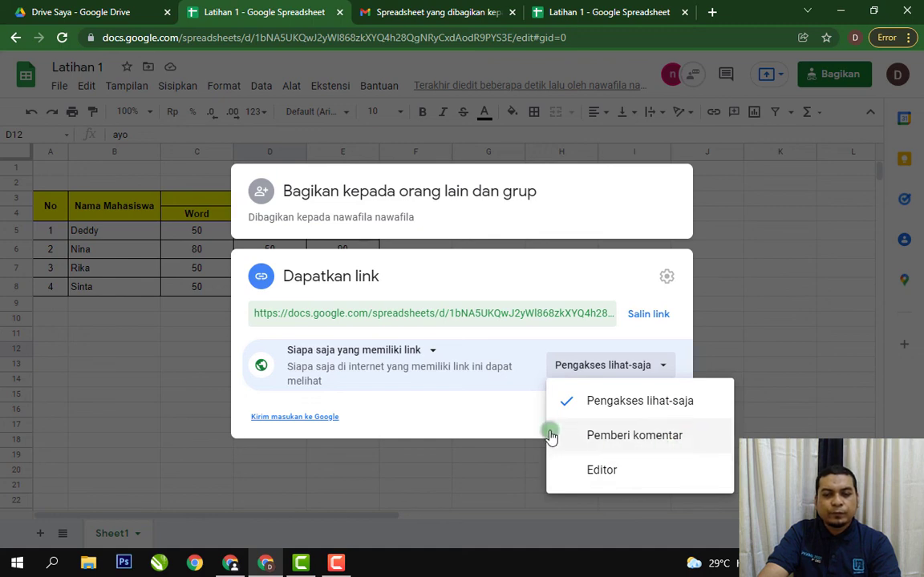
pyautogui.click(509, 414)
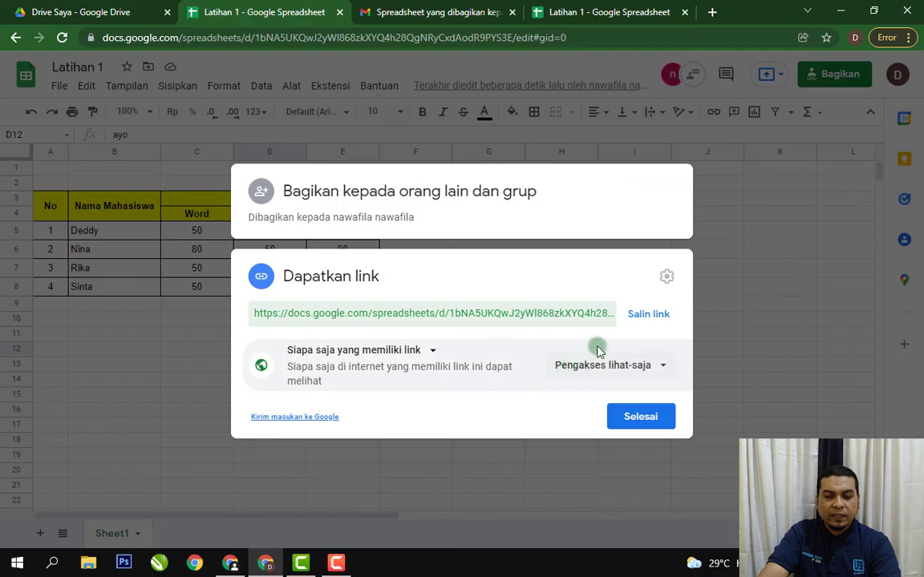
pyautogui.click(640, 319)
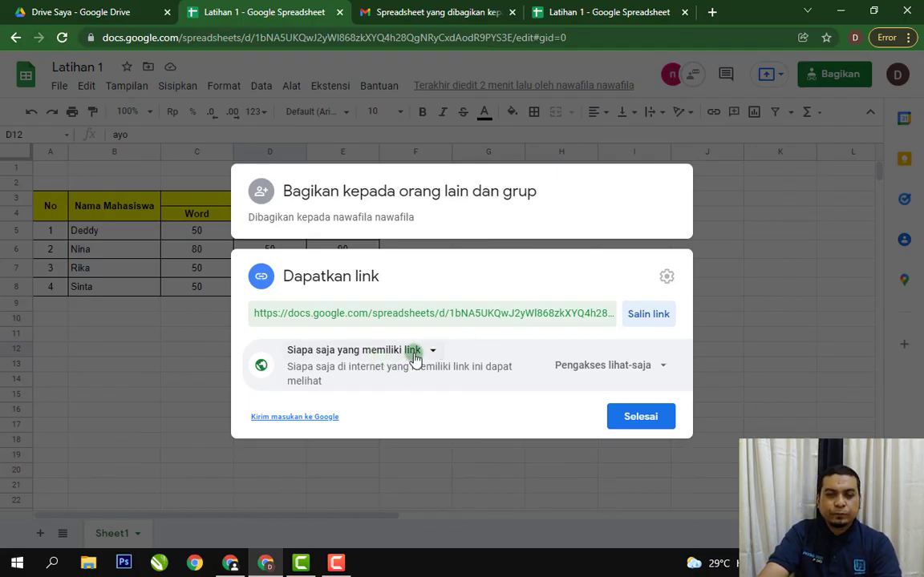
pyautogui.click(649, 426)
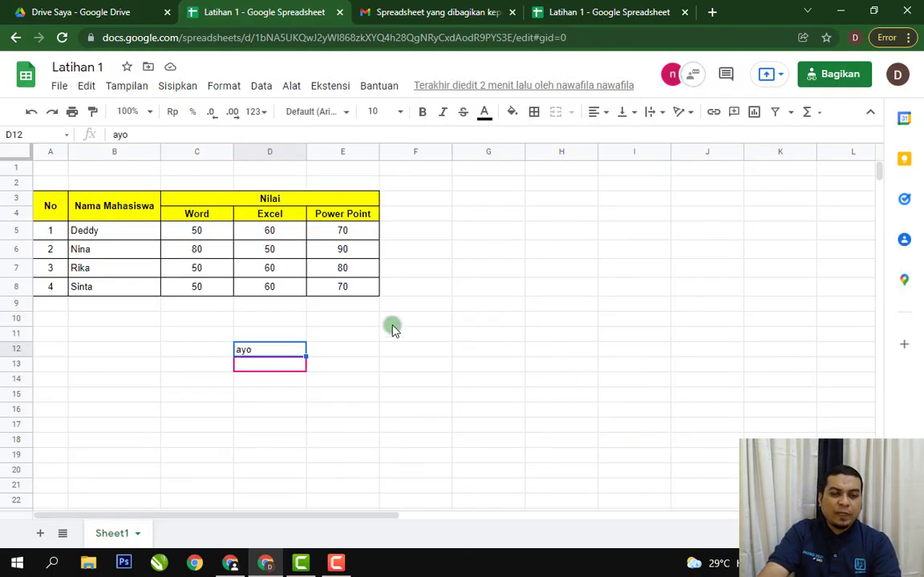
pyautogui.click(409, 267)
pyautogui.click(460, 335)
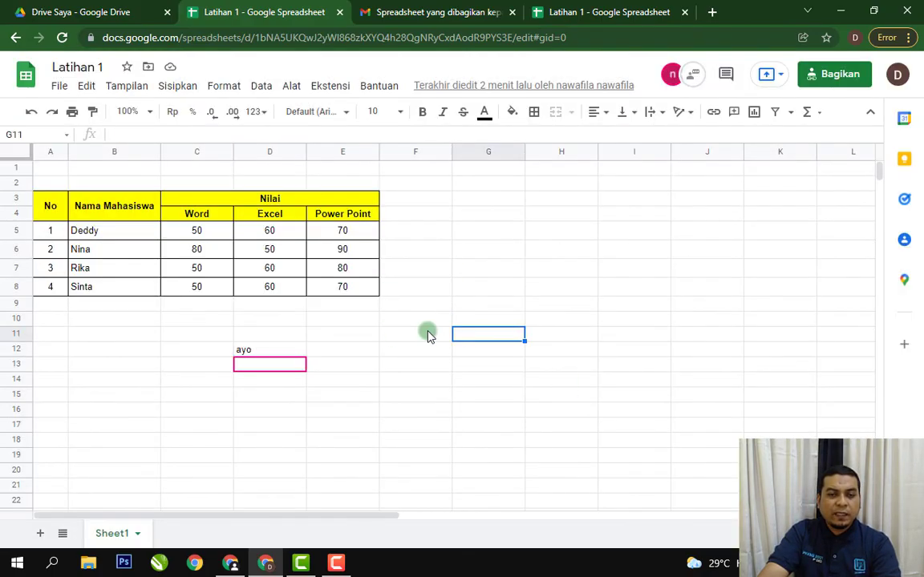
pyautogui.click(447, 199)
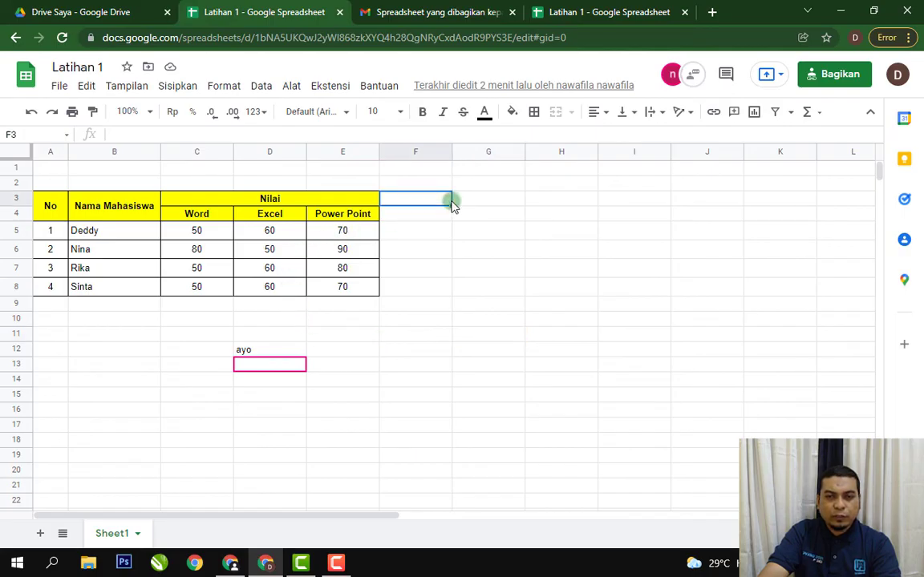
pyautogui.click(481, 248)
pyautogui.click(484, 318)
pyautogui.click(421, 336)
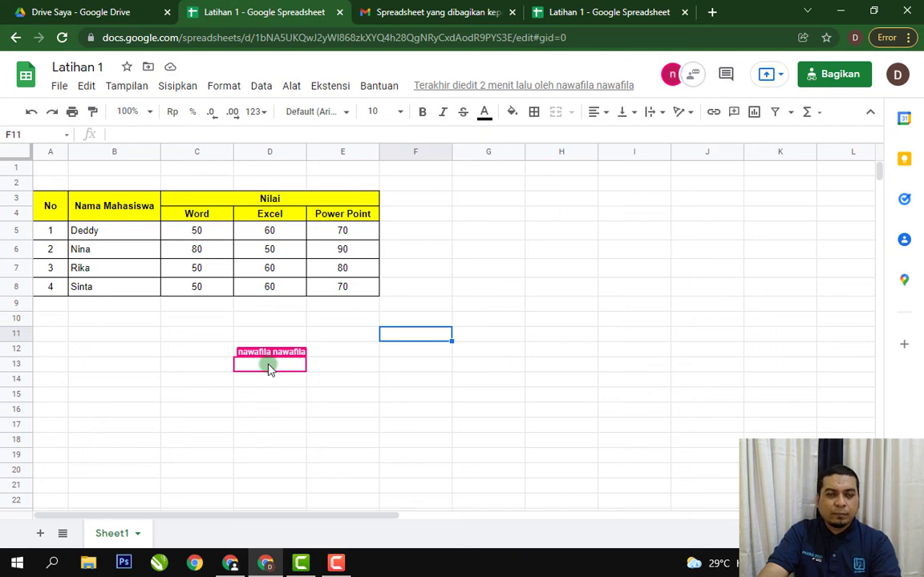
pyautogui.click(569, 232)
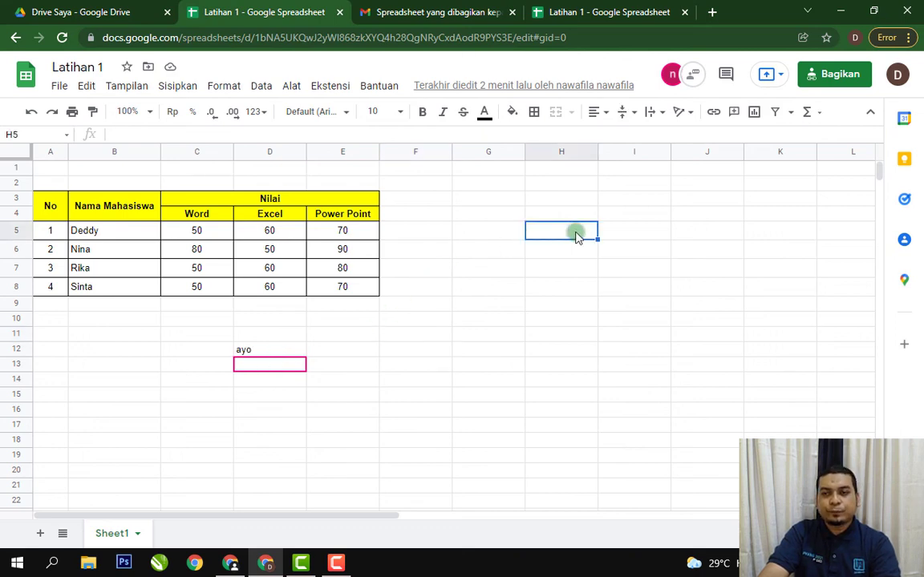